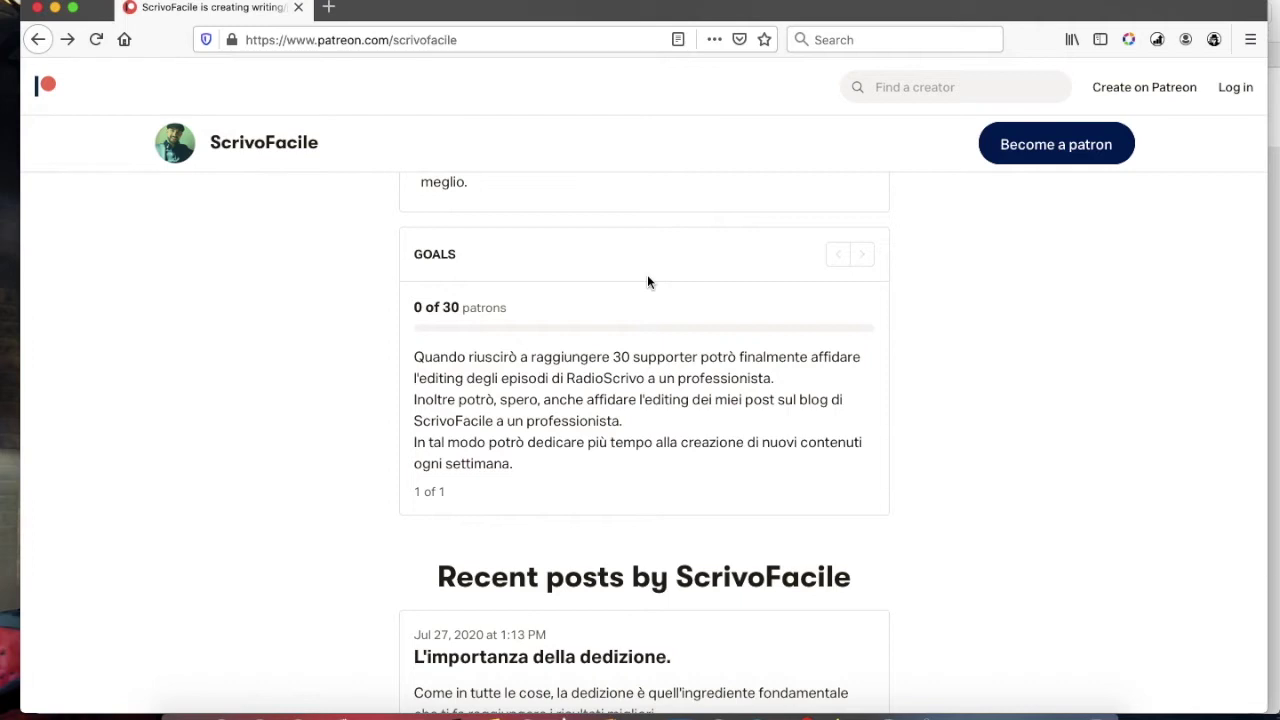
Review the goals, recent posts and How it works sections of ScrivoFacile's public page, and return to the membership levels
scroll(649, 281, down, 5)
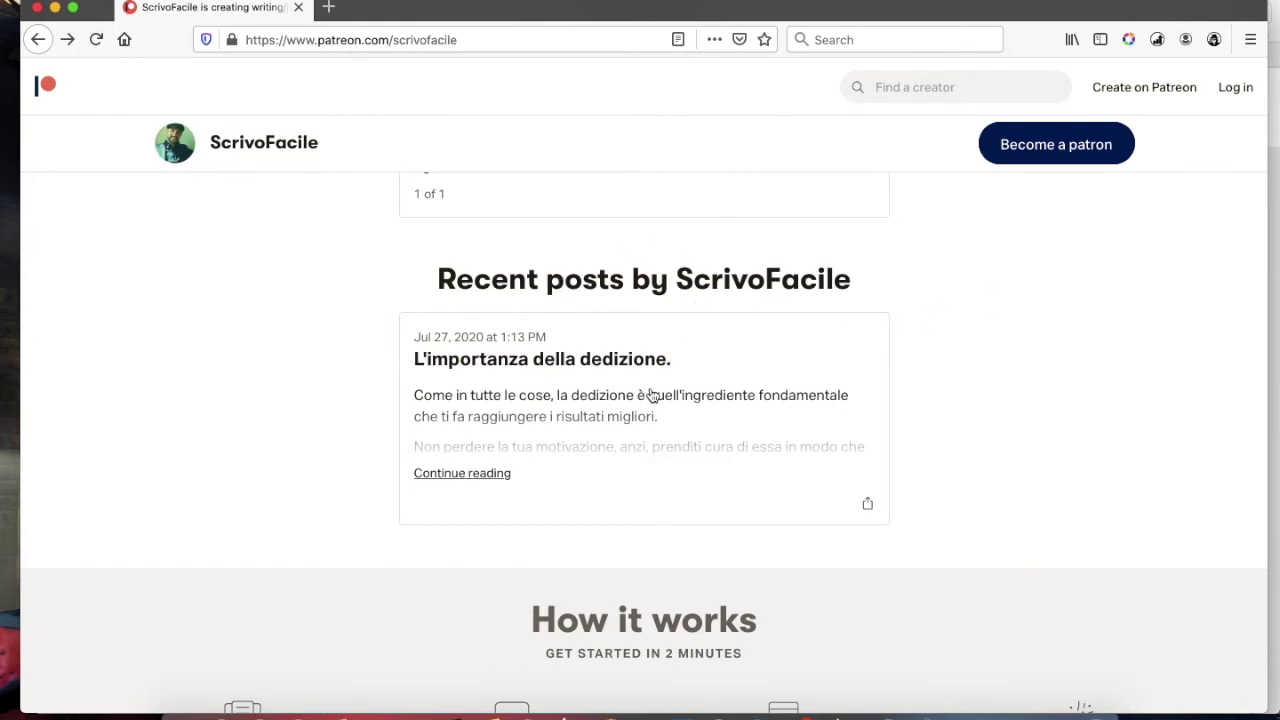
scroll(979, 368, down, 2)
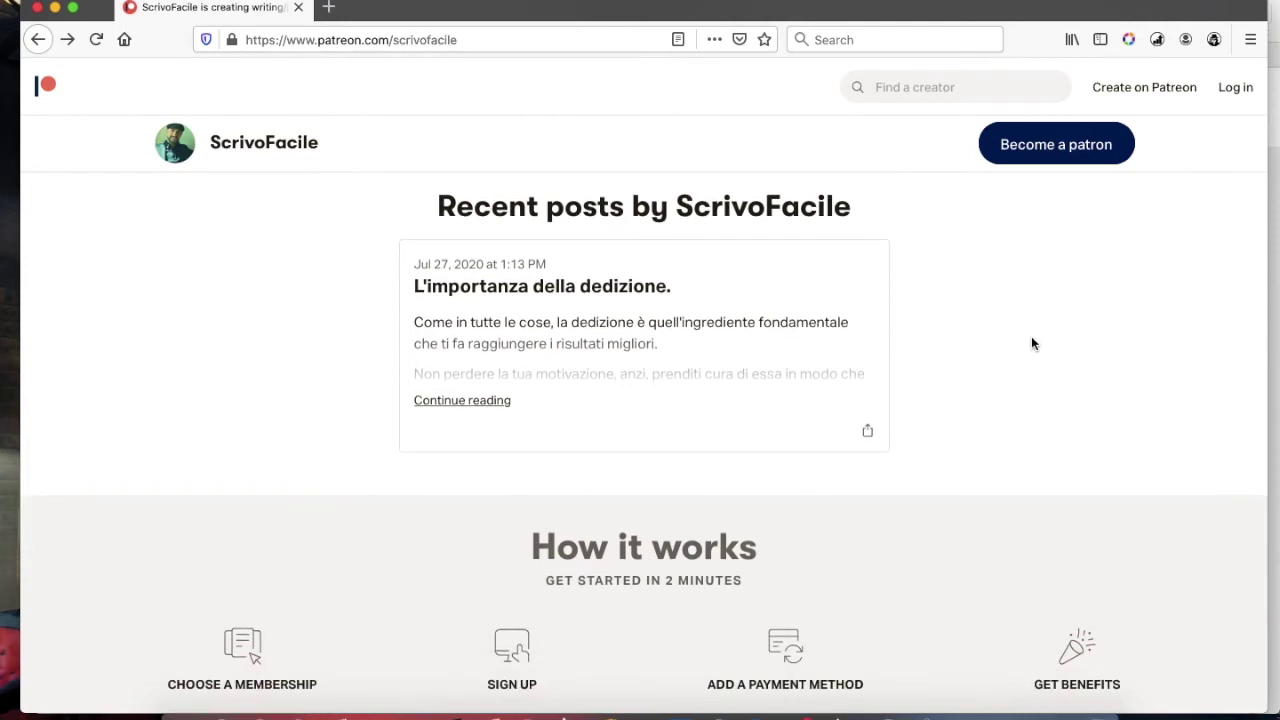
scroll(1032, 343, down, 8)
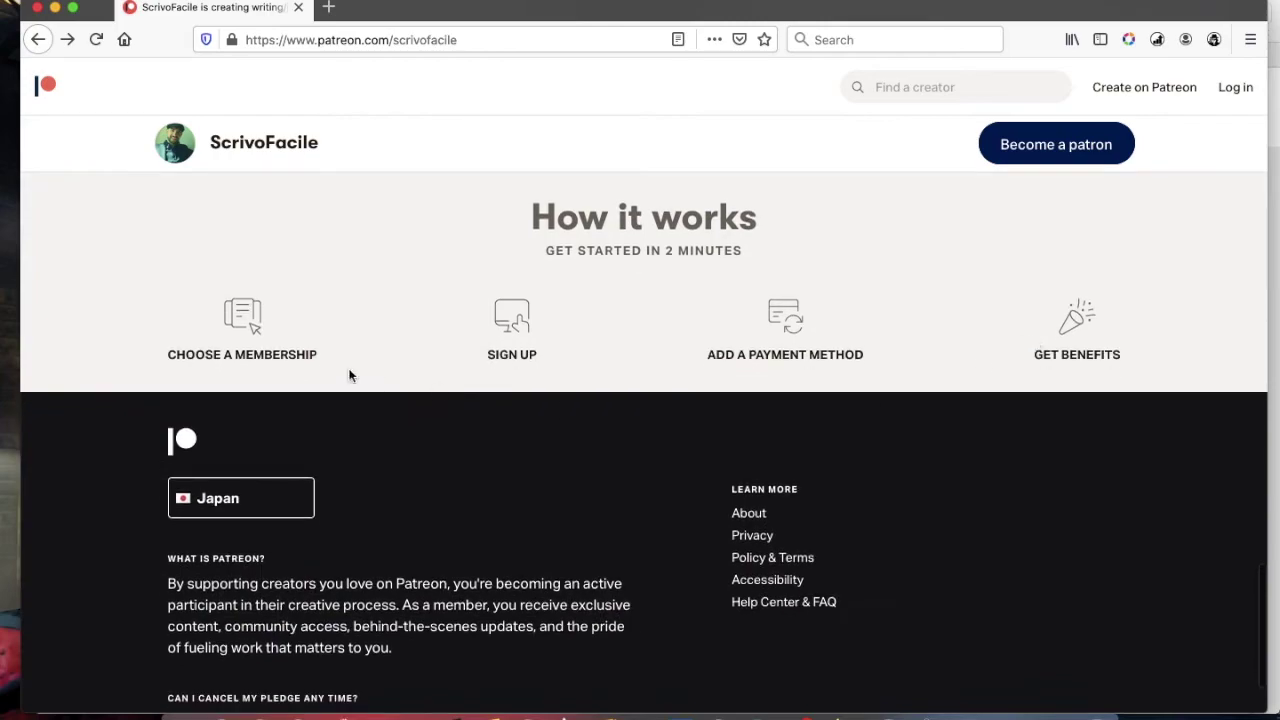
scroll(872, 320, up, 20)
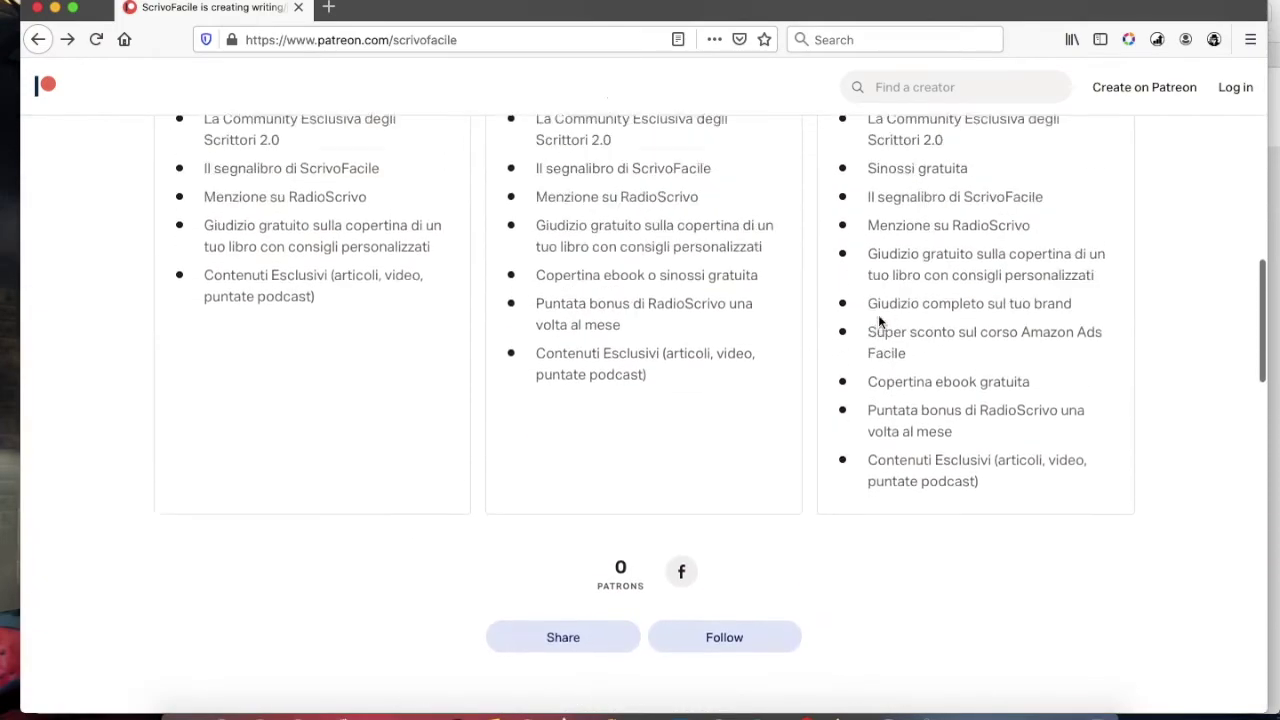
scroll(878, 322, up, 2)
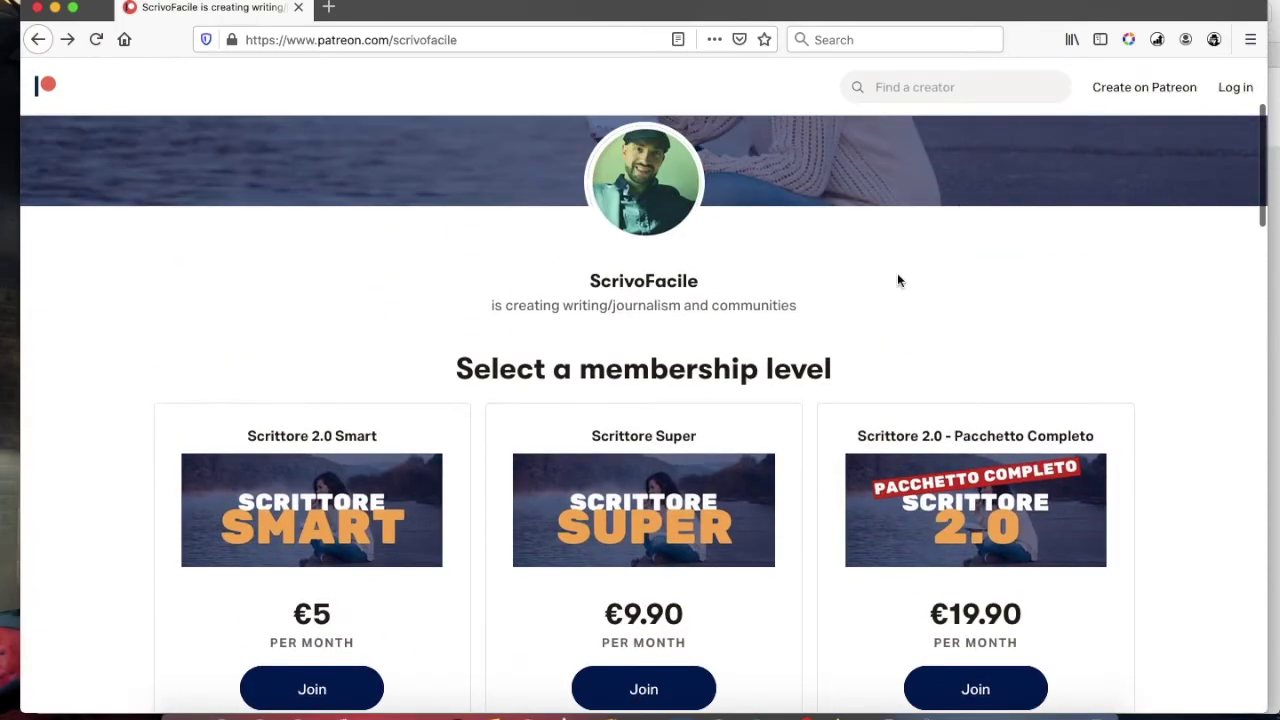
Examine the three membership levels and their benefits, showing the full description of the Scrittore Super level
scroll(971, 347, down, 3)
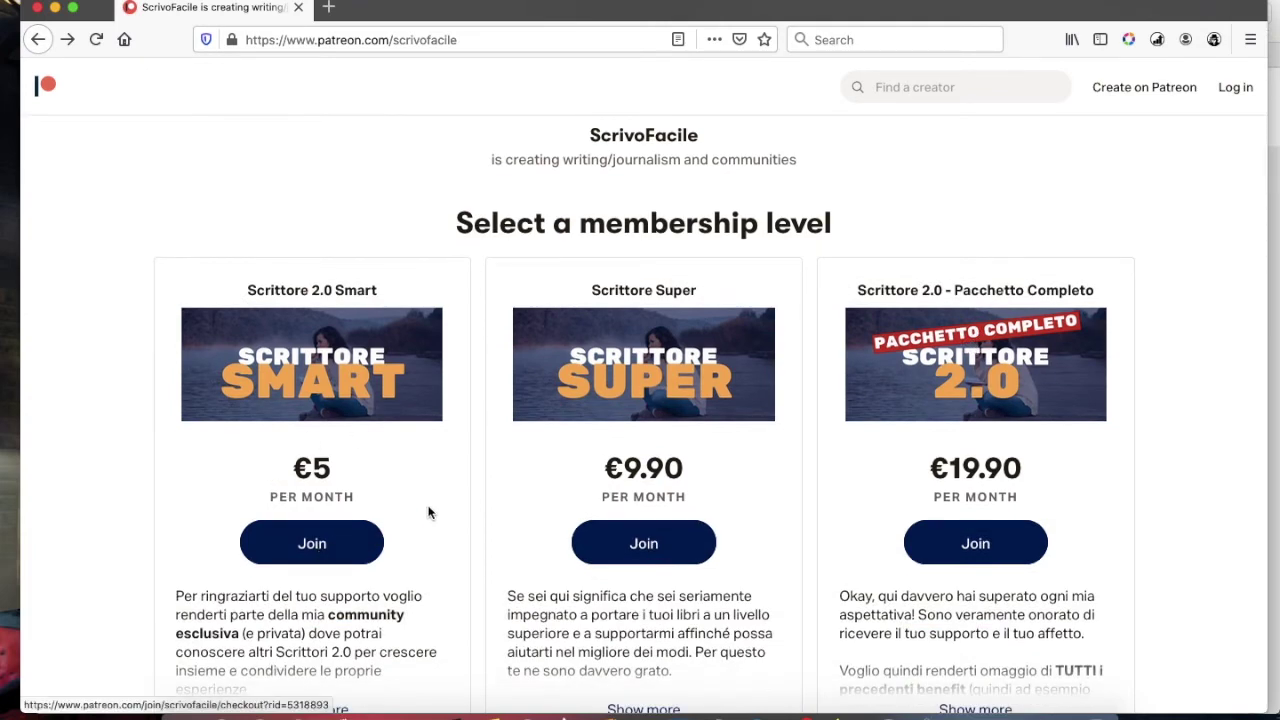
scroll(428, 512, down, 1)
scroll(428, 512, down, 4)
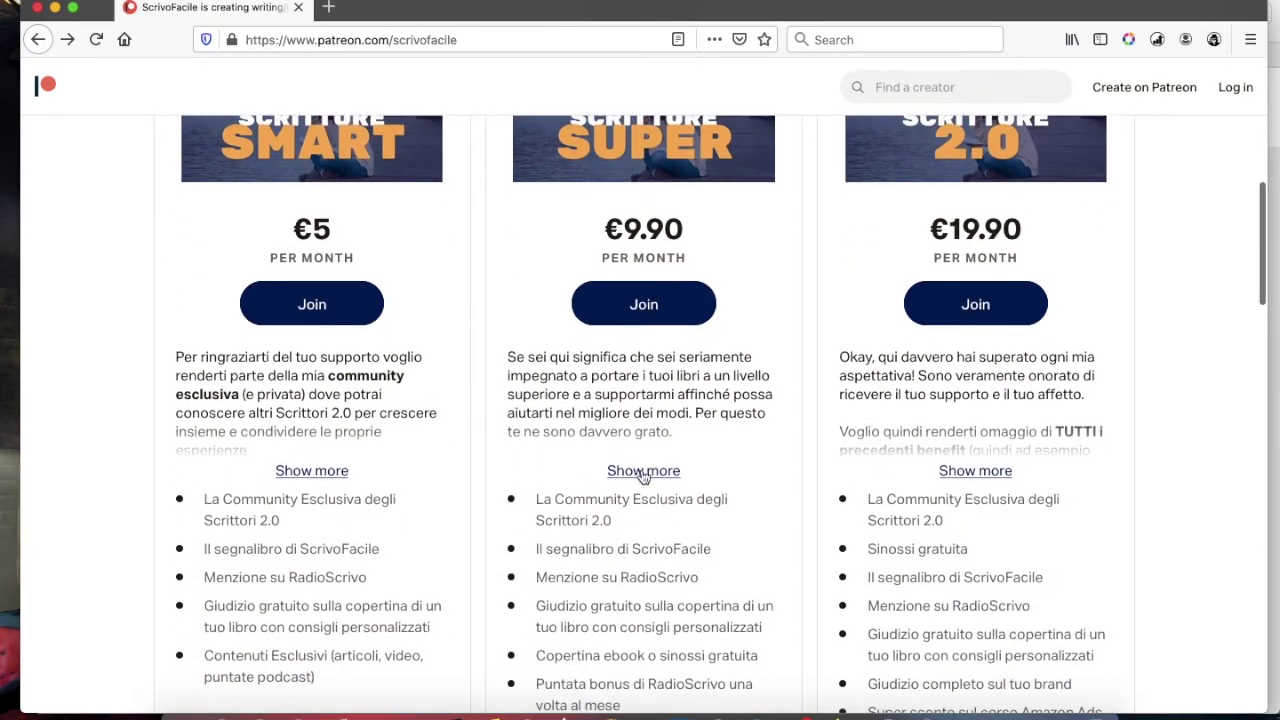
click(643, 472)
scroll(643, 472, down, 12)
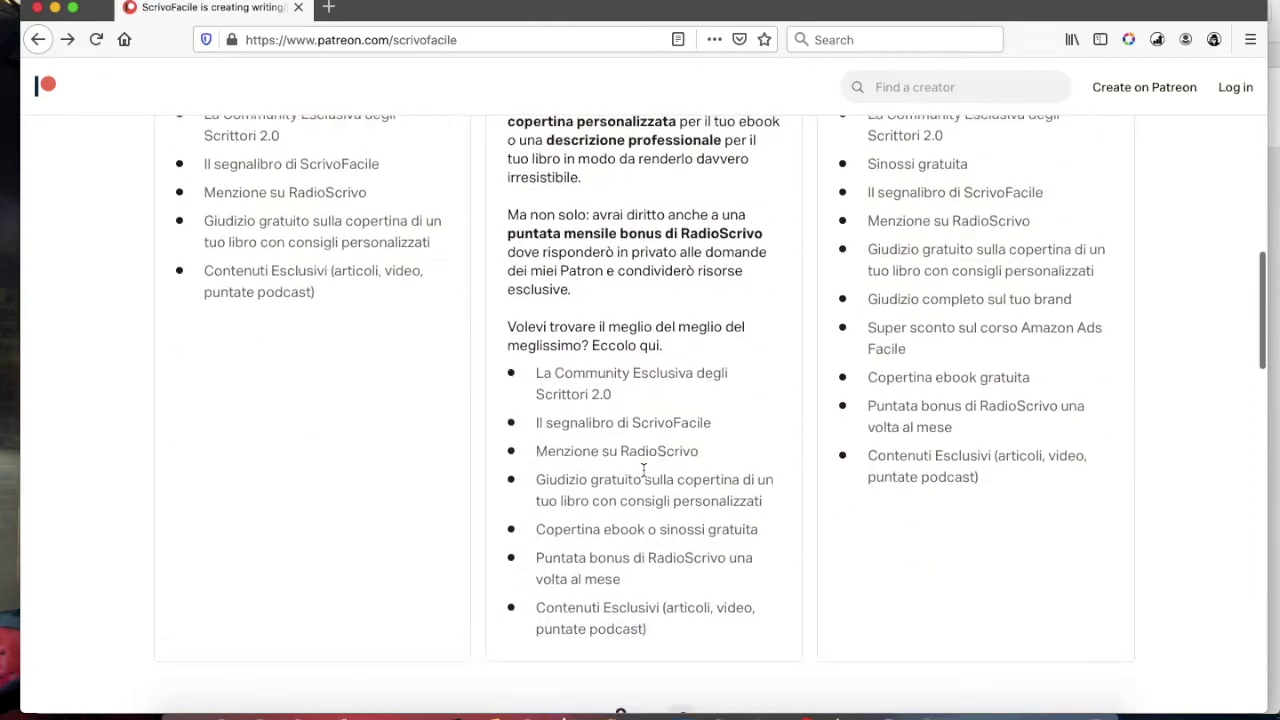
scroll(643, 472, up, 10)
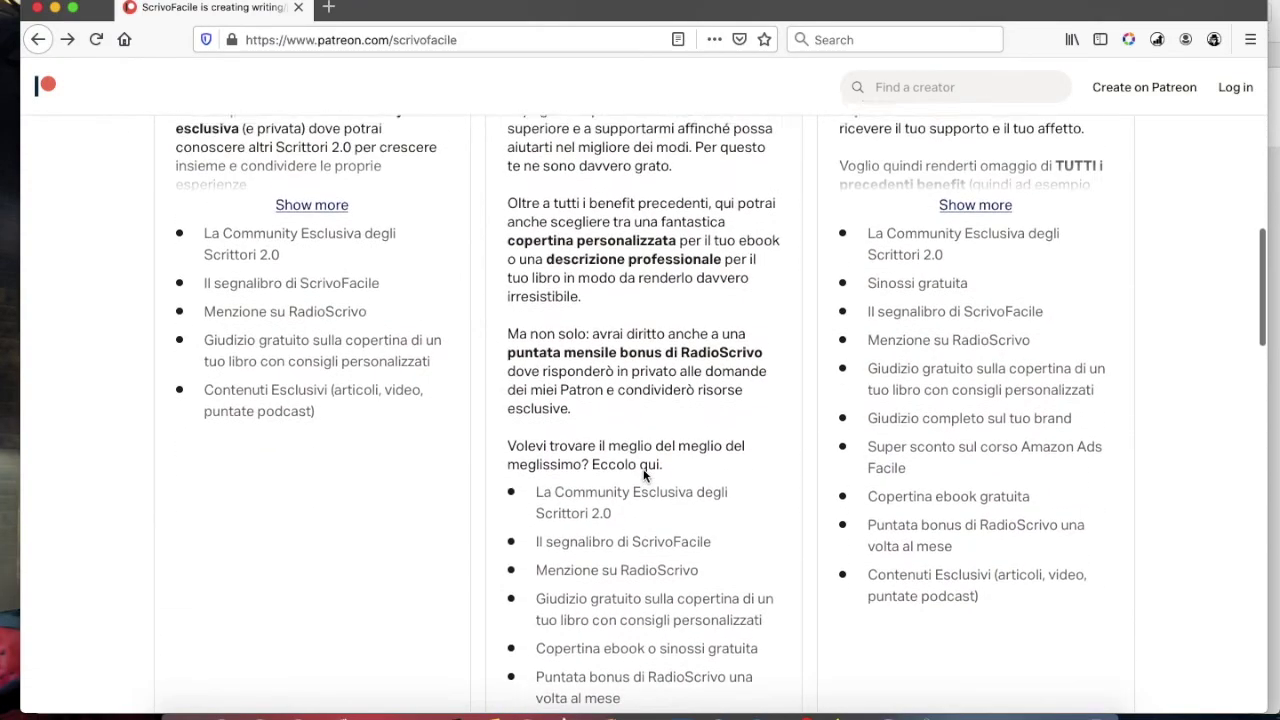
Start joining the Scrittore Super level to examine the patron sign-up form, and return to the creator's public page
scroll(645, 475, up, 1)
click(650, 328)
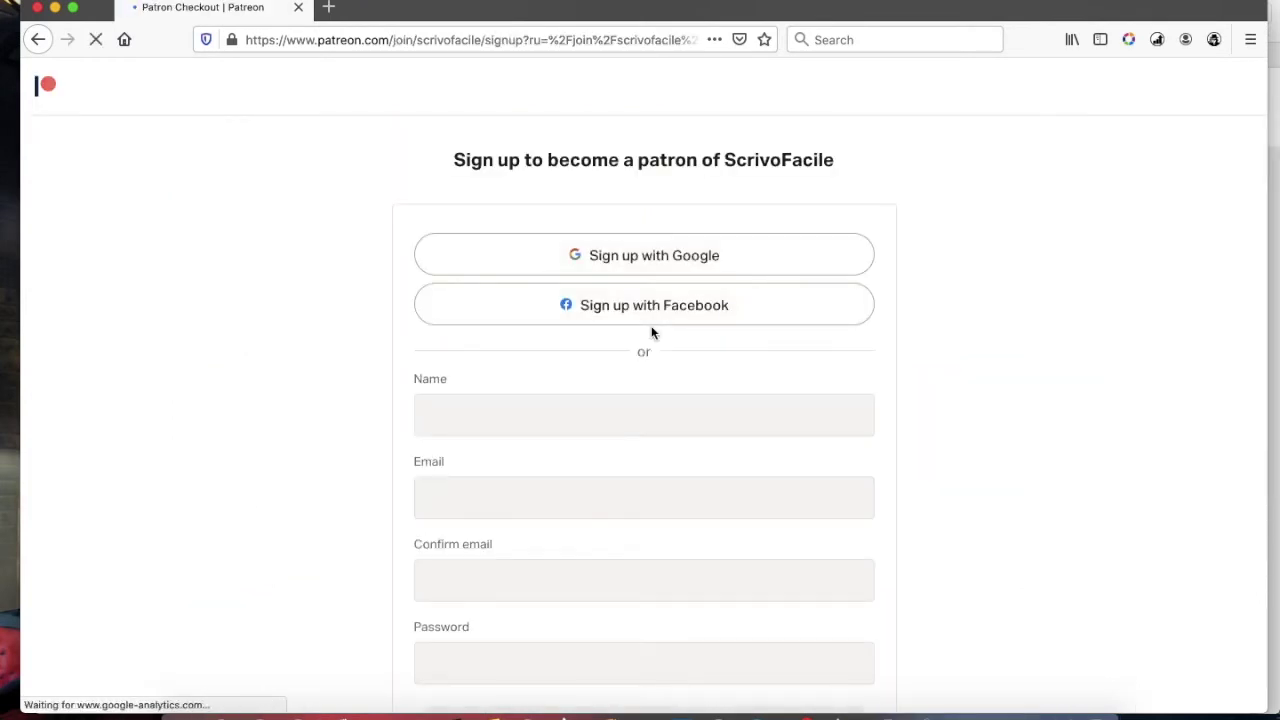
scroll(973, 338, down, 2)
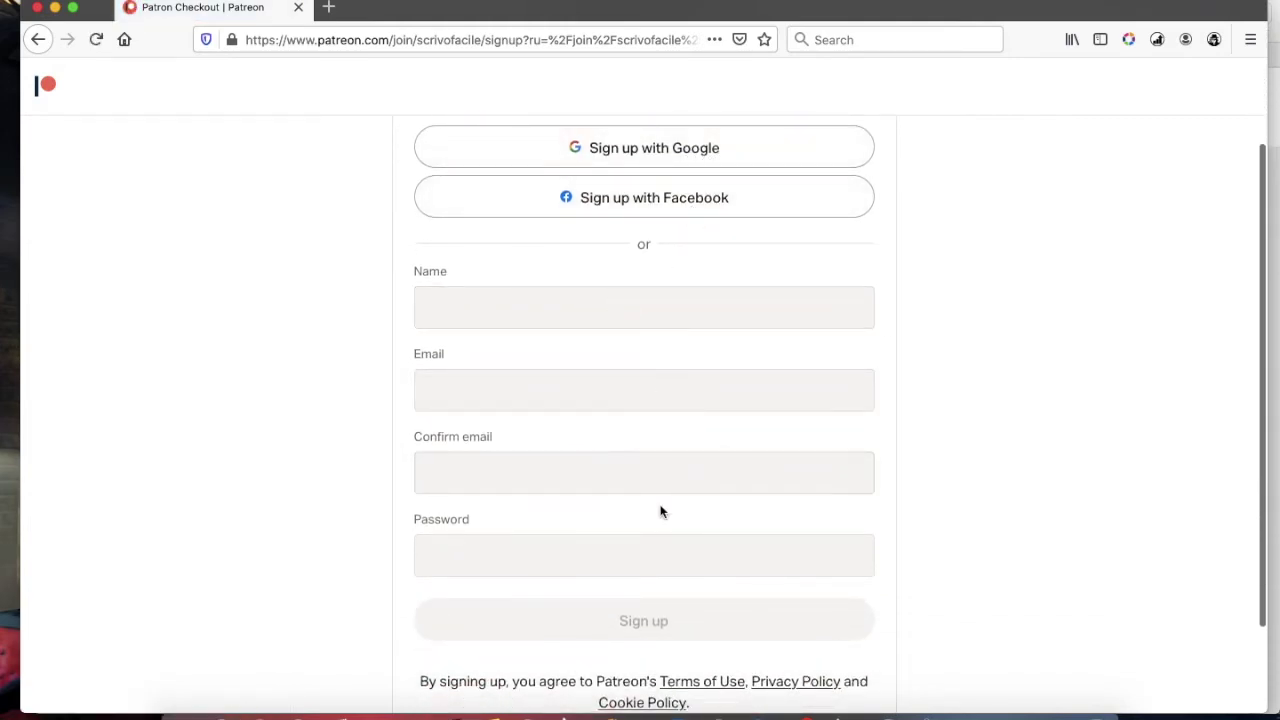
scroll(660, 511, down, 1)
scroll(660, 506, down, 1)
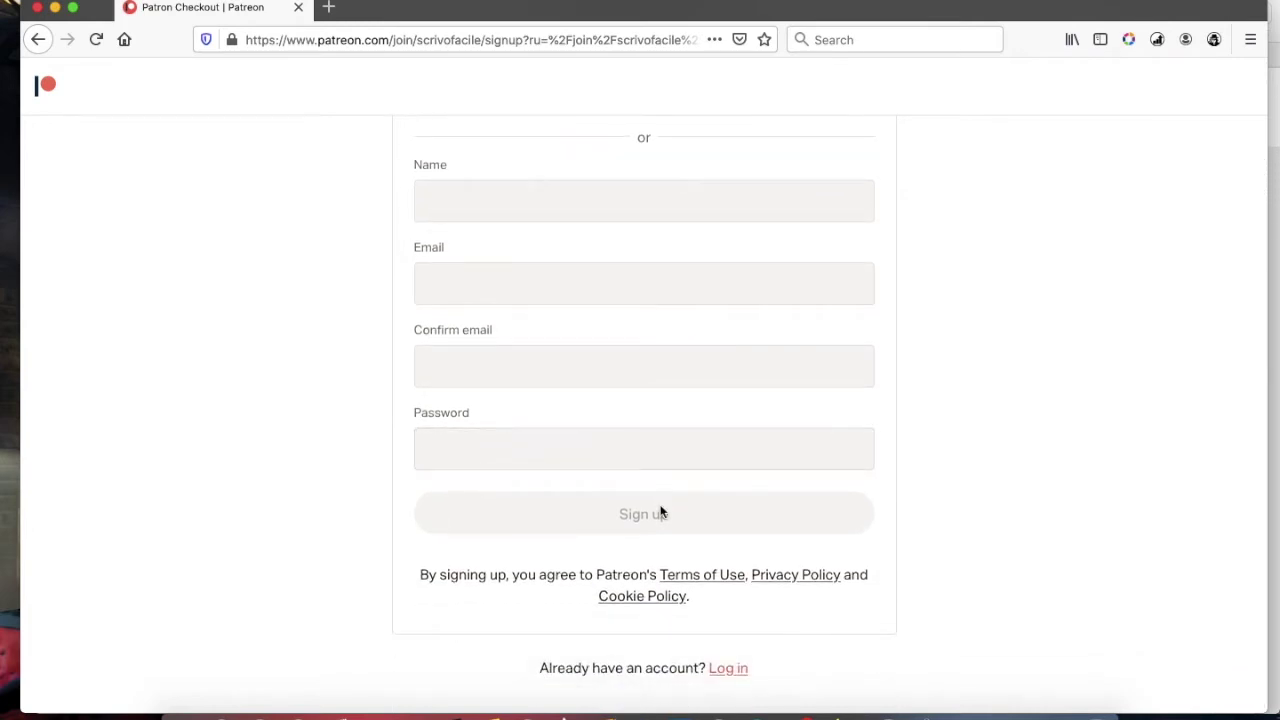
scroll(999, 330, up, 3)
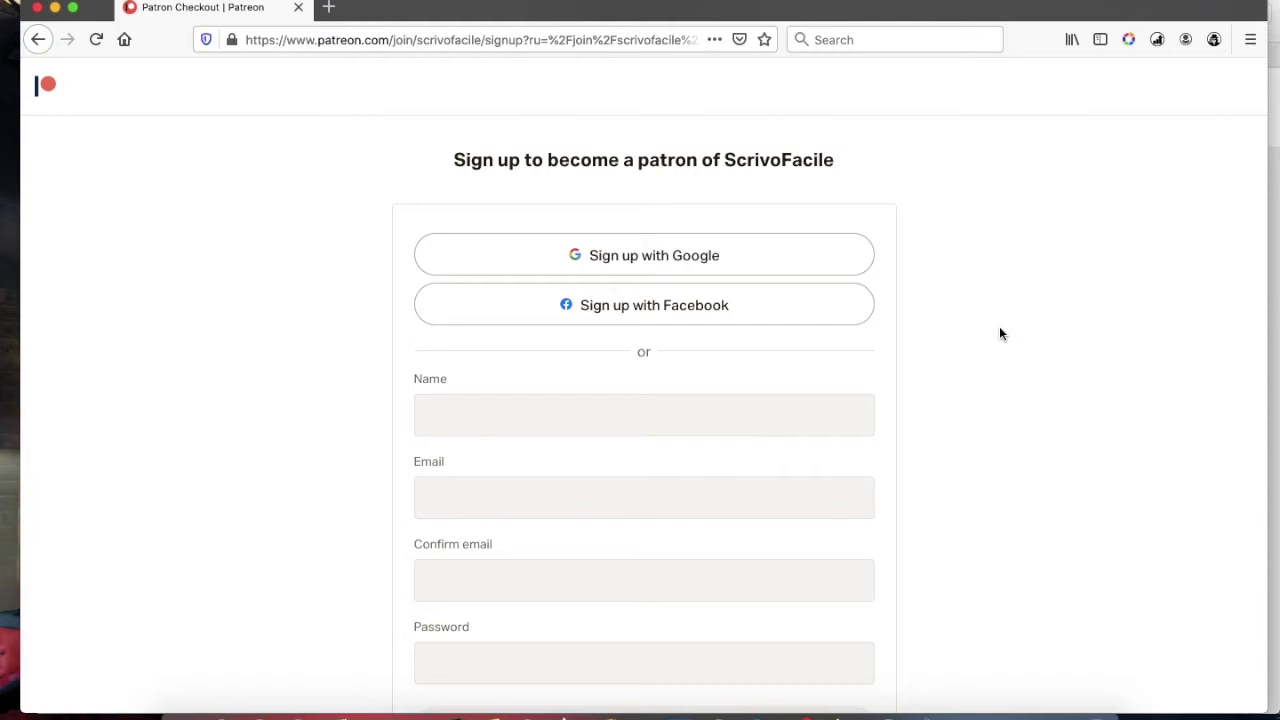
scroll(1030, 285, up, 1)
click(40, 40)
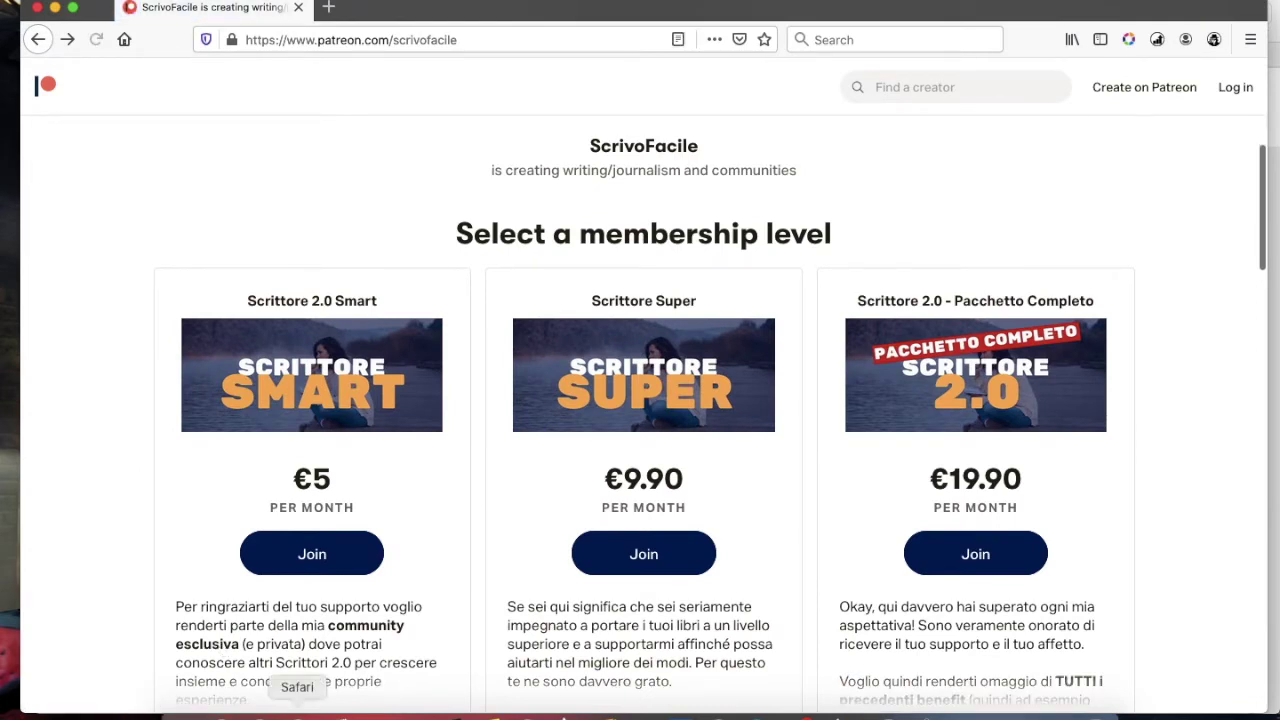
Switch to Safari with the creator home and review the suggestions for a first post, business location and social media link
click(296, 712)
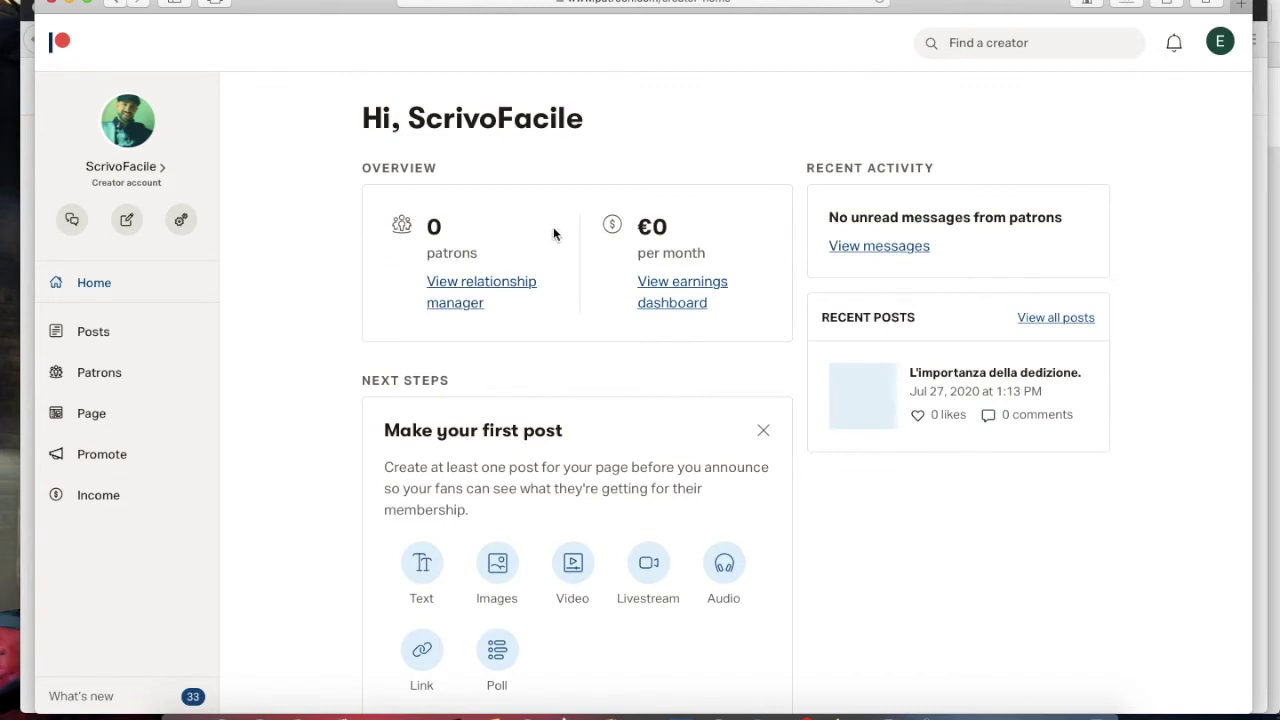
scroll(588, 233, down, 5)
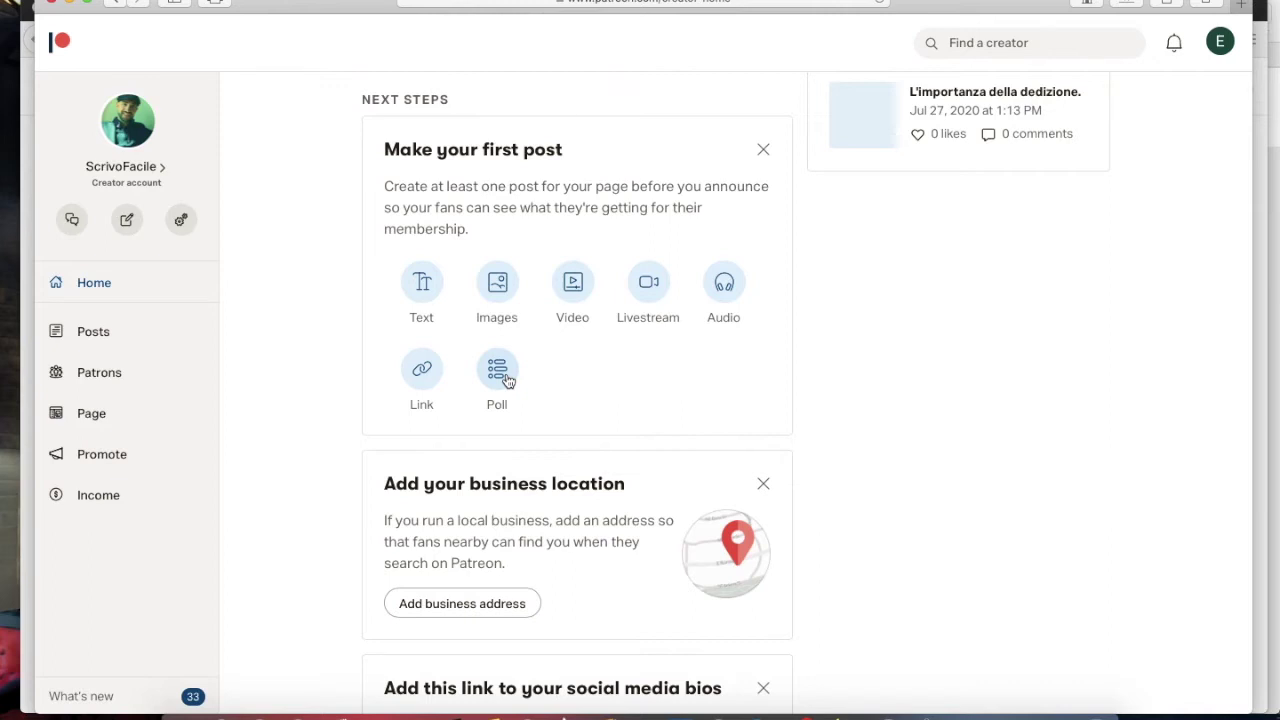
scroll(584, 390, down, 5)
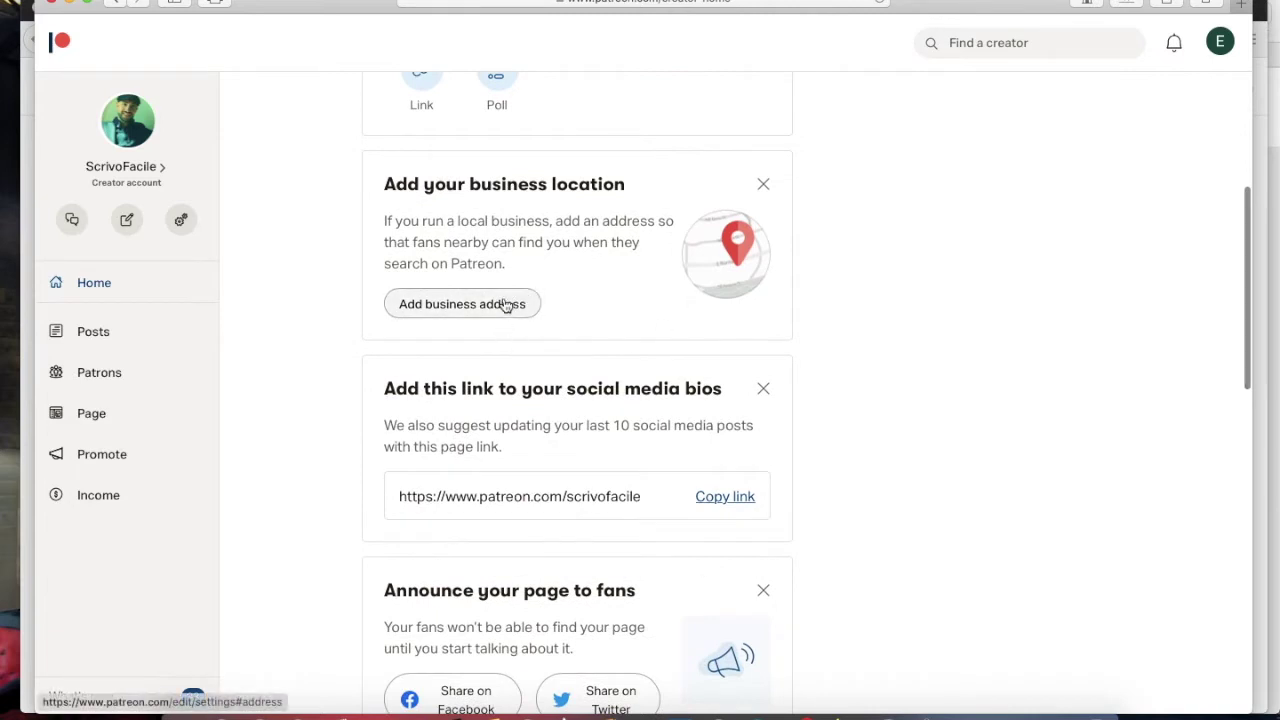
scroll(580, 308, down, 1)
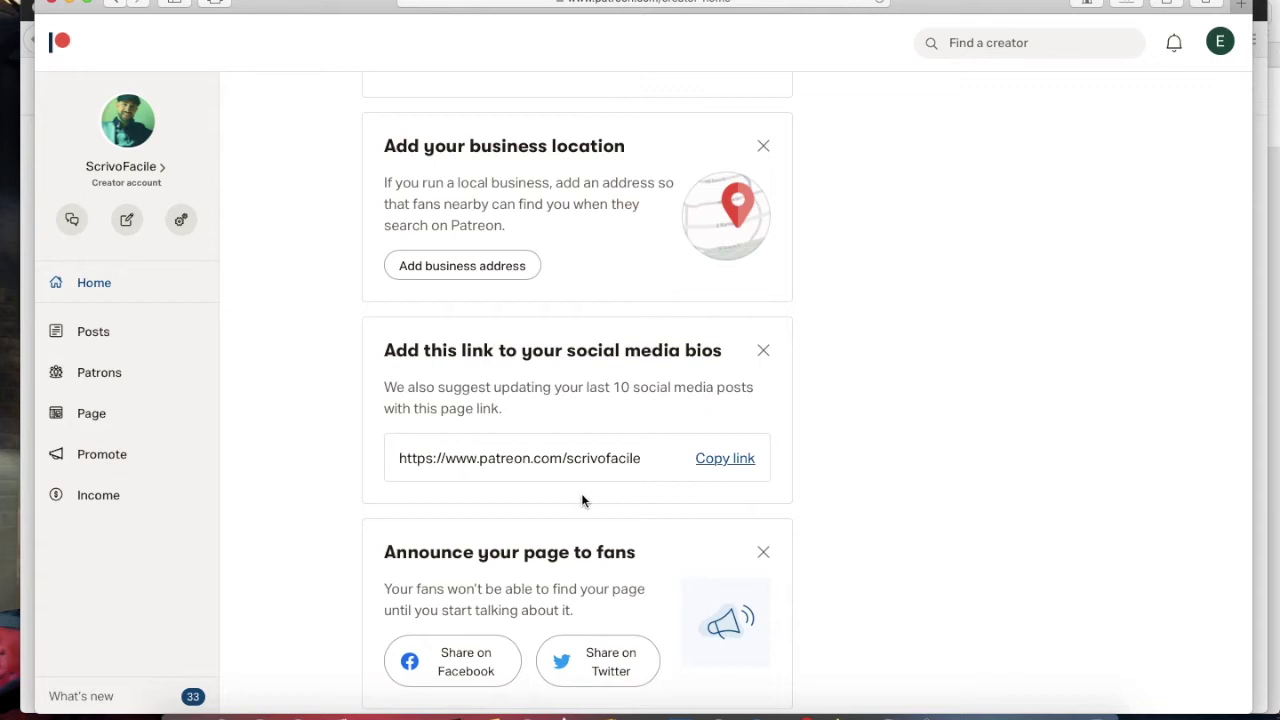
scroll(582, 500, down, 1)
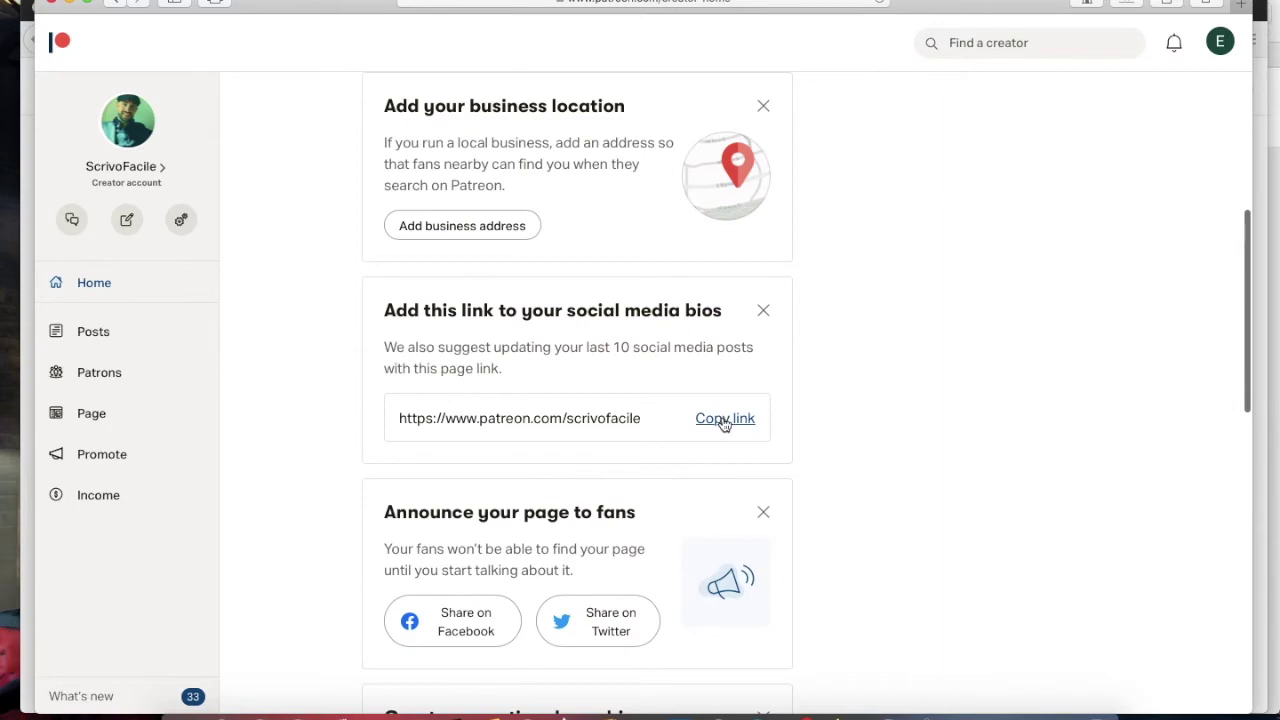
scroll(590, 440, down, 1)
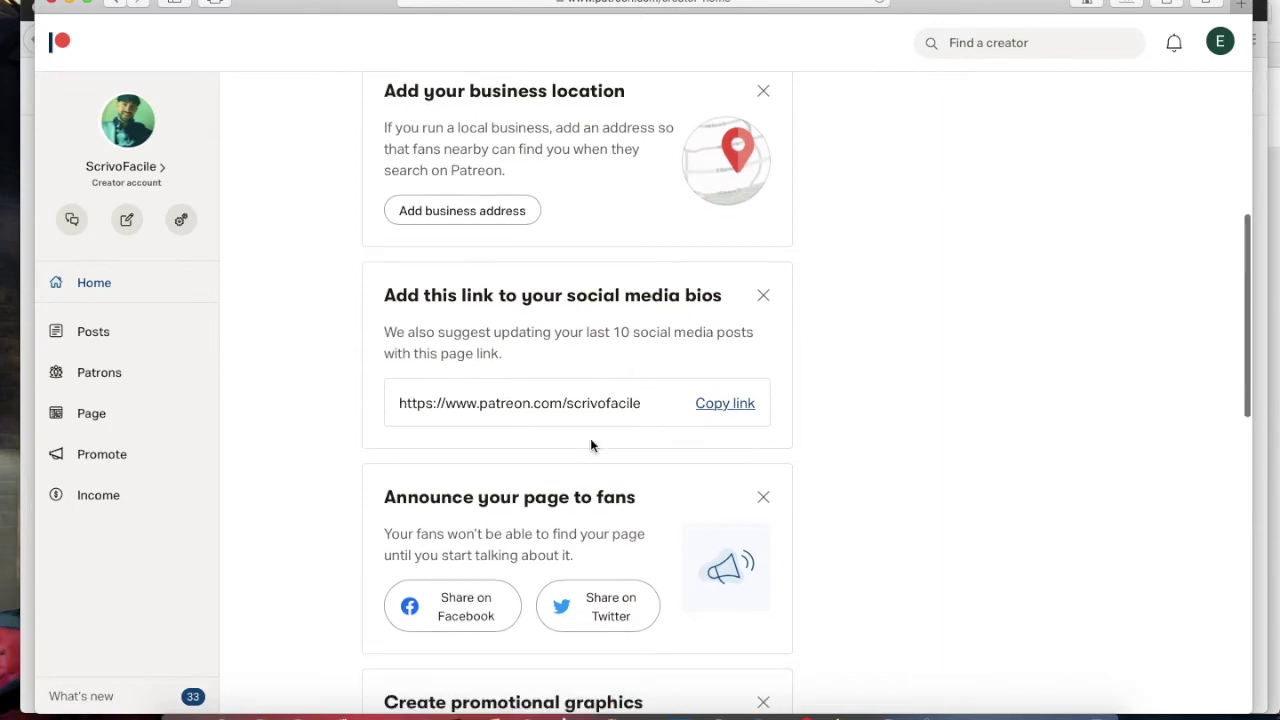
Review the creator home's suggestions for announcing the page, promotional graphics, post ideas and social media promotion
scroll(590, 438, down, 10)
scroll(590, 438, up, 3)
scroll(590, 438, up, 3)
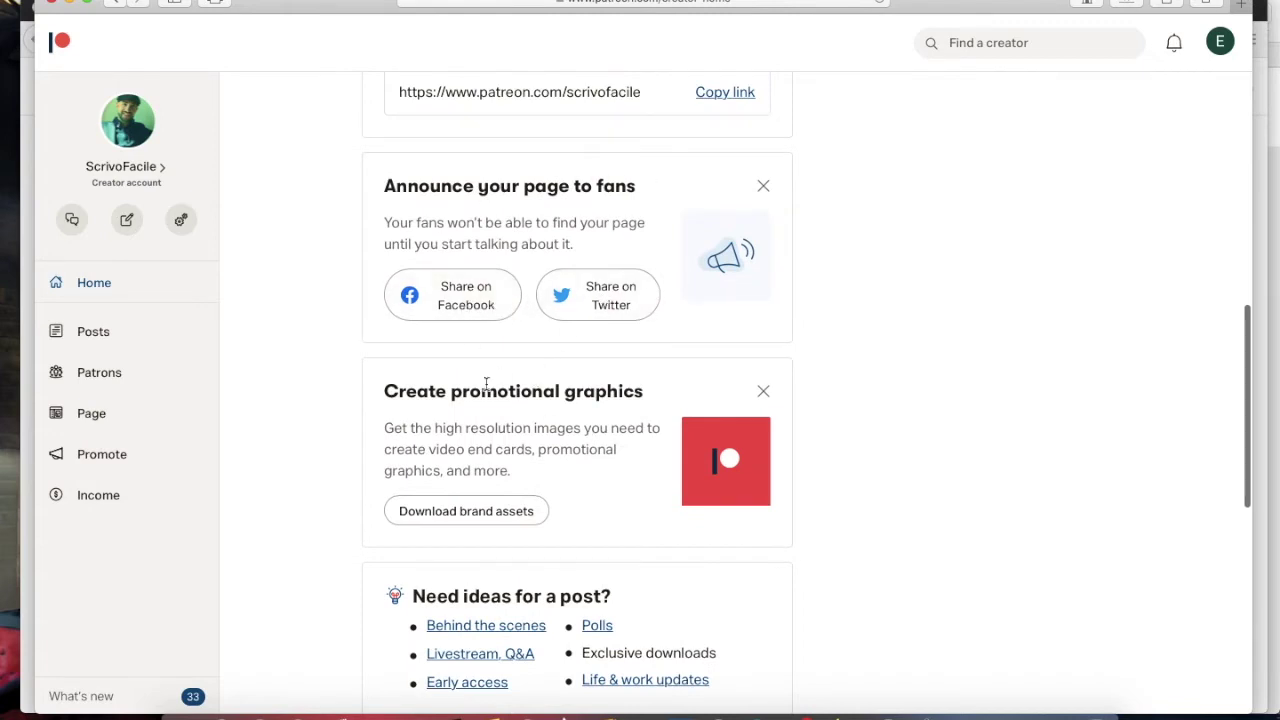
scroll(336, 432, down, 2)
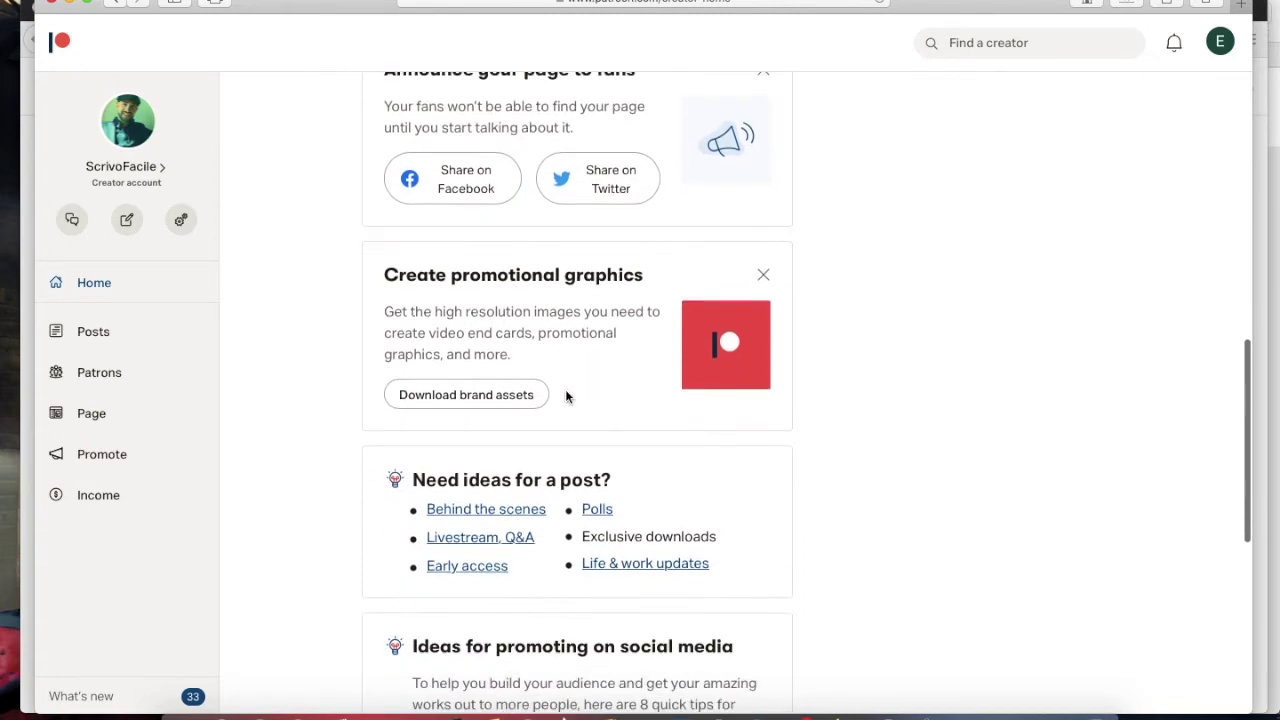
scroll(601, 375, down, 2)
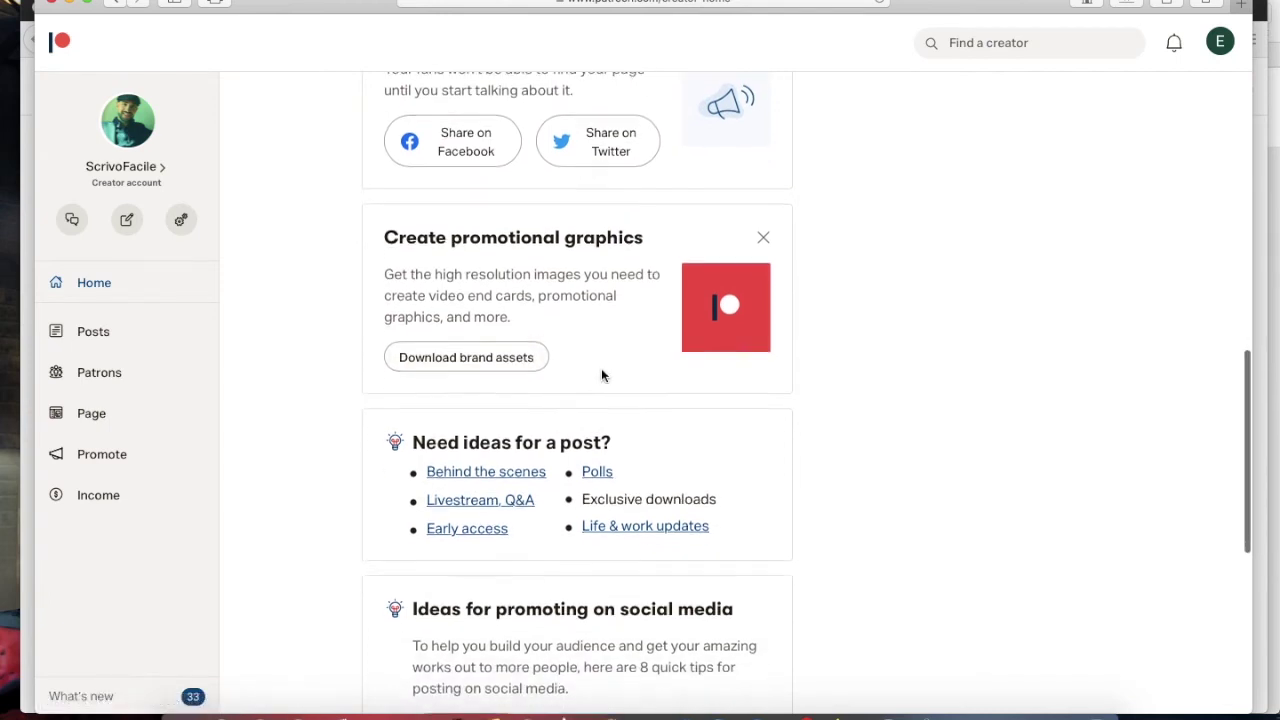
scroll(601, 374, down, 2)
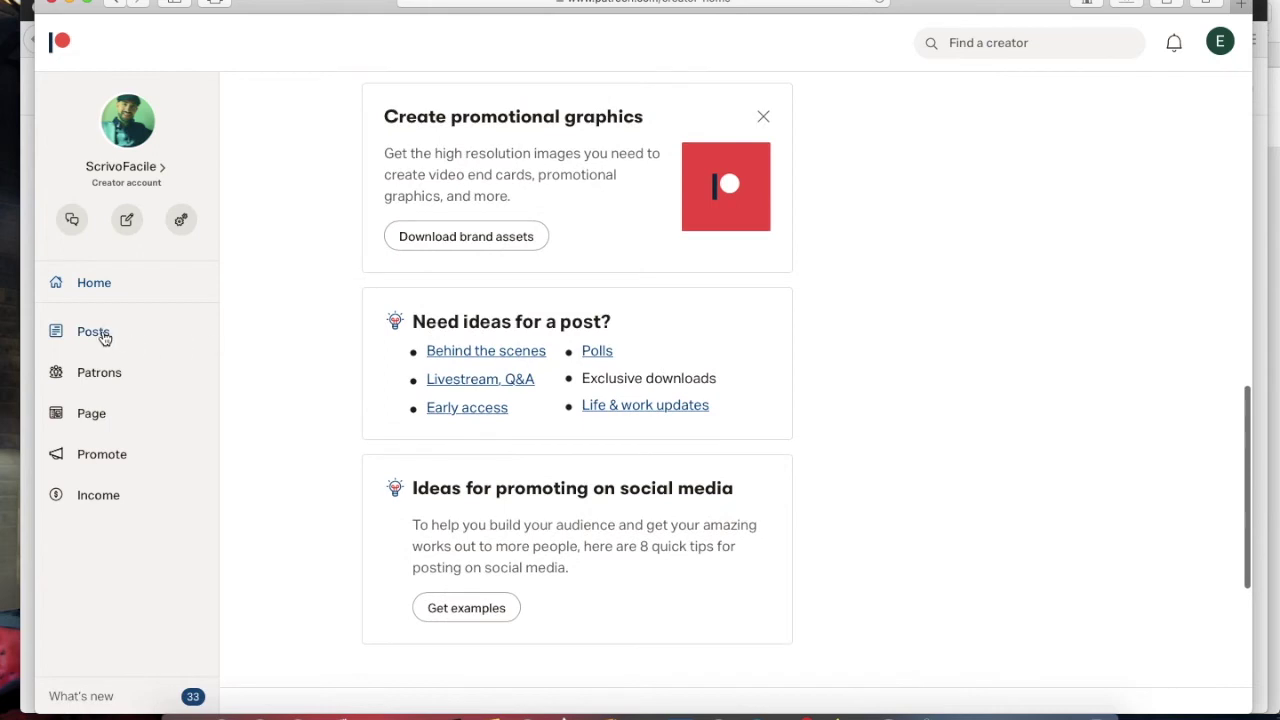
Open the creator settings and examine the available plans, payment processing rates and account management options
click(188, 222)
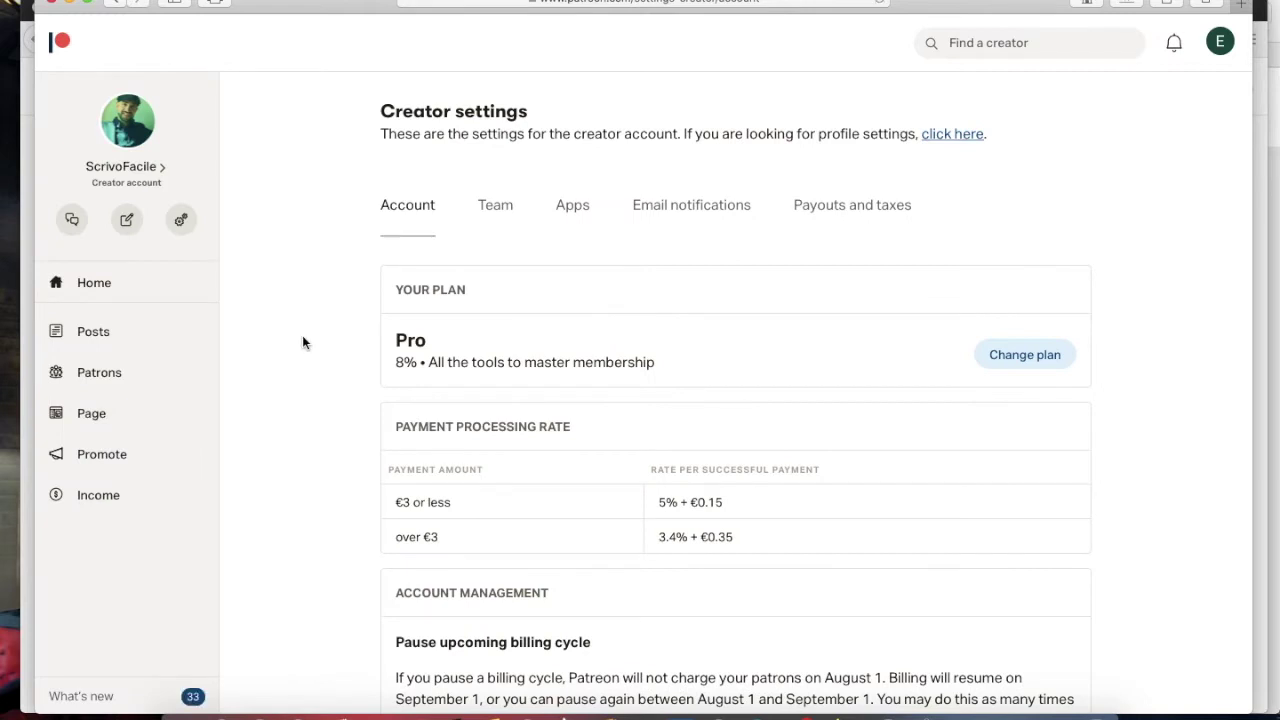
click(1030, 357)
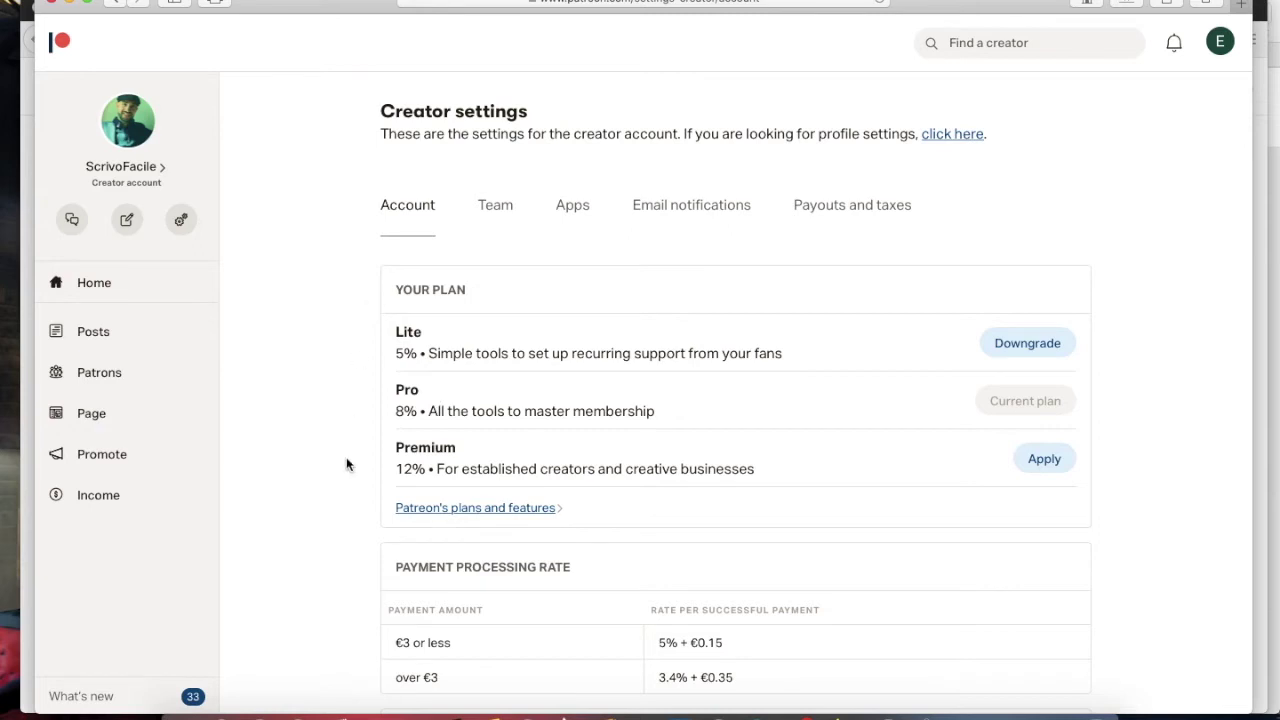
scroll(346, 457, down, 5)
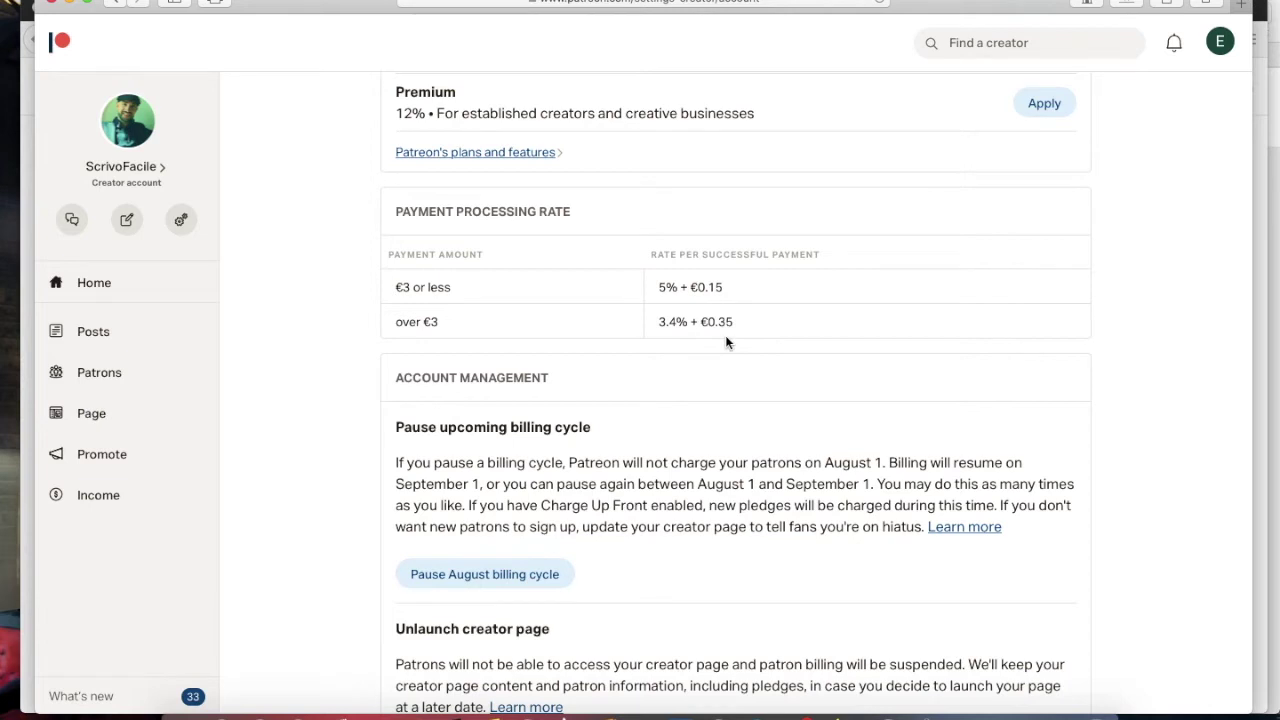
scroll(726, 342, down, 2)
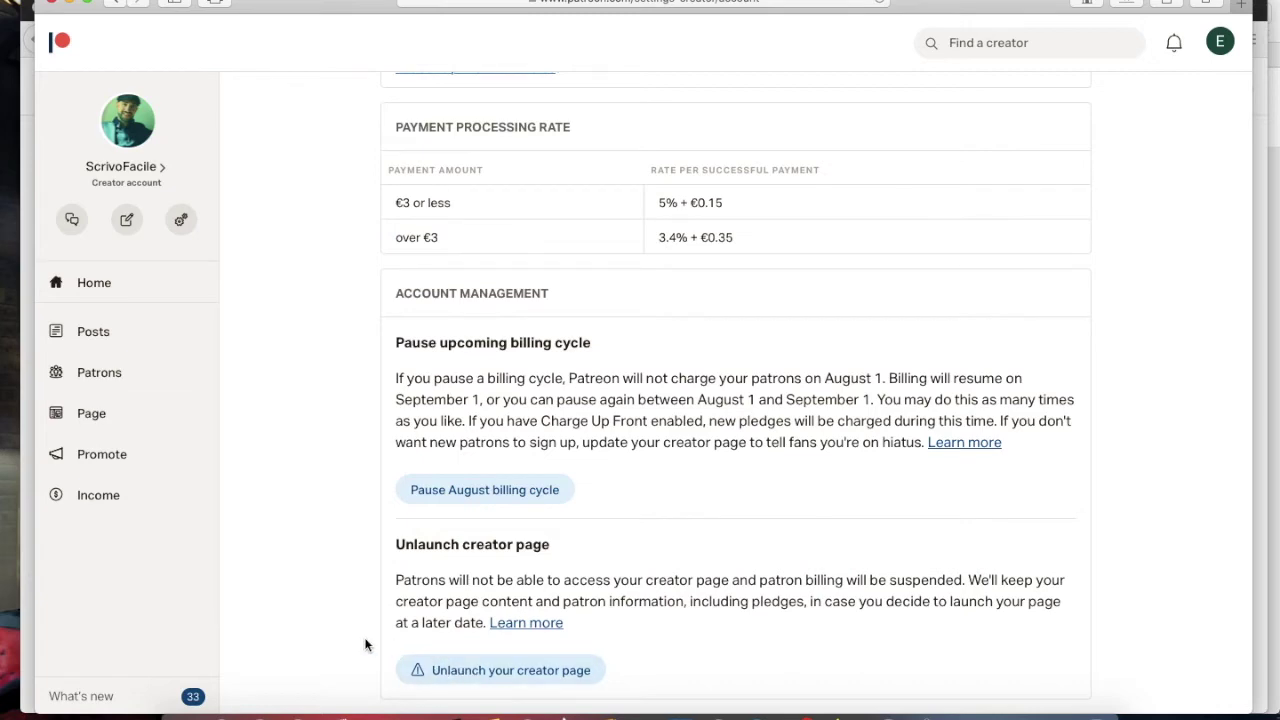
scroll(350, 306, up, 2)
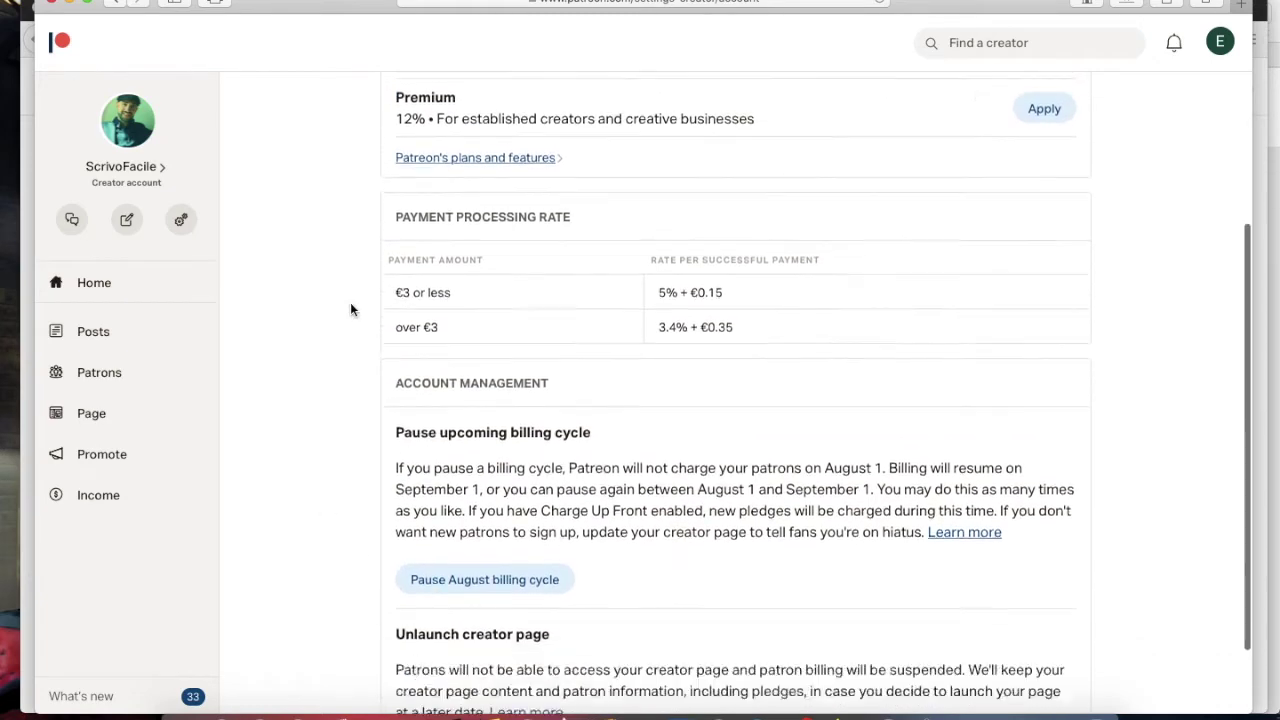
scroll(350, 309, down, 2)
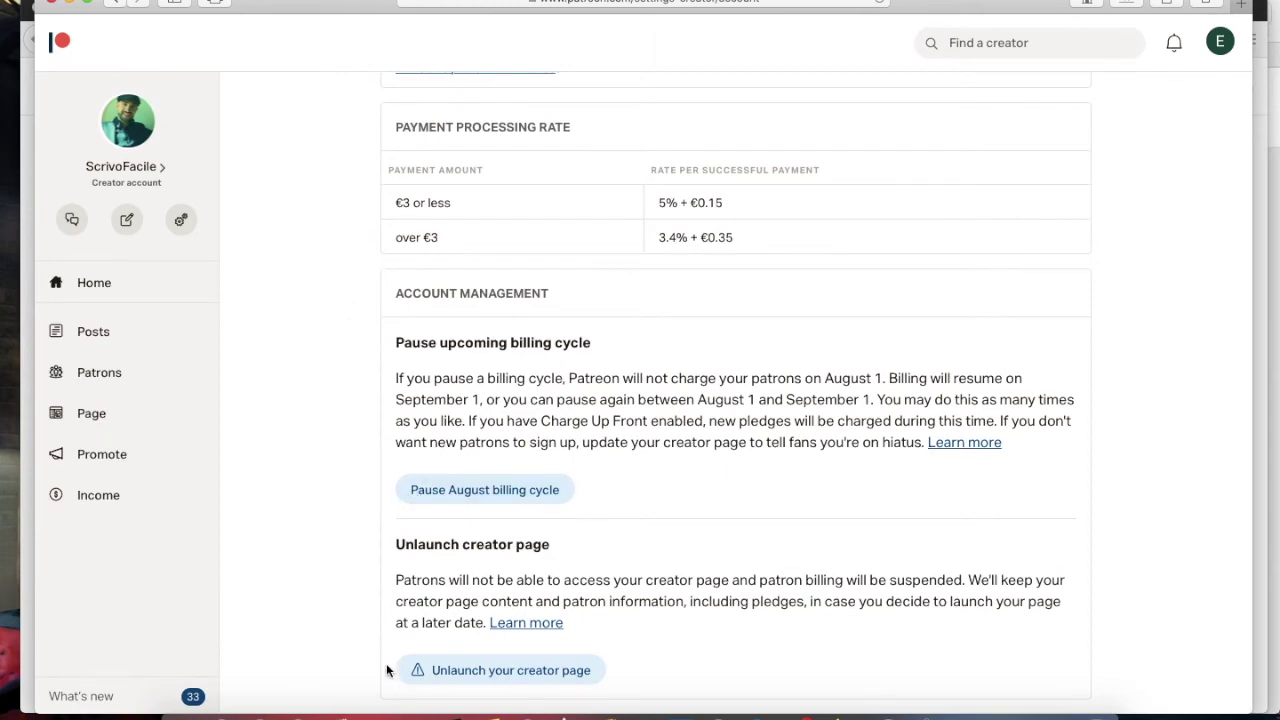
scroll(292, 290, up, 10)
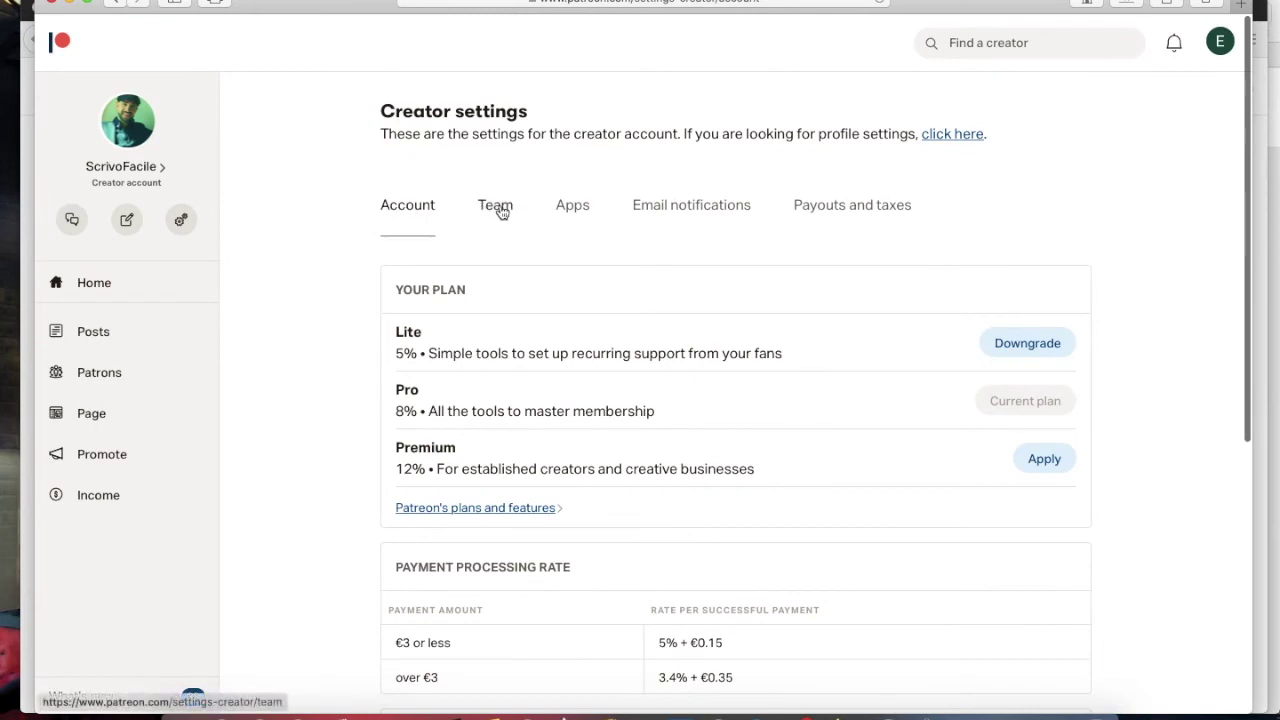
Check the integrated apps in the creator settings
click(575, 209)
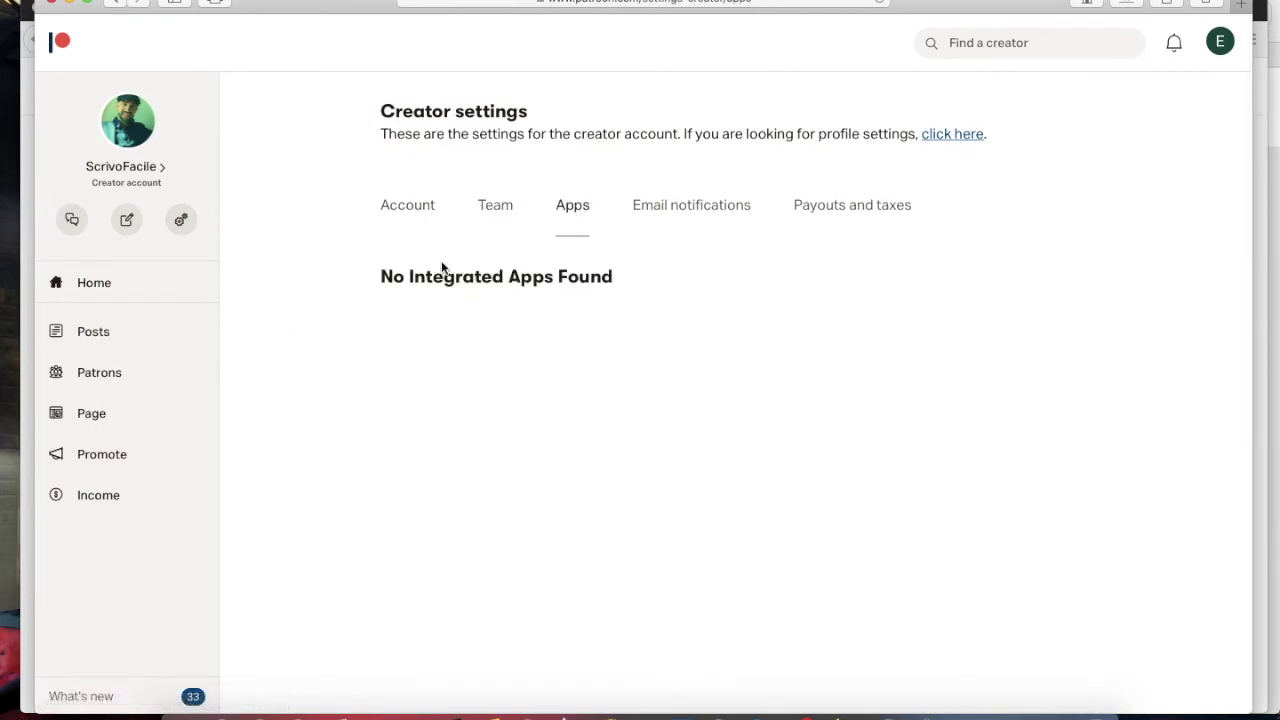
scroll(571, 303, down, 1)
scroll(572, 305, up, 1)
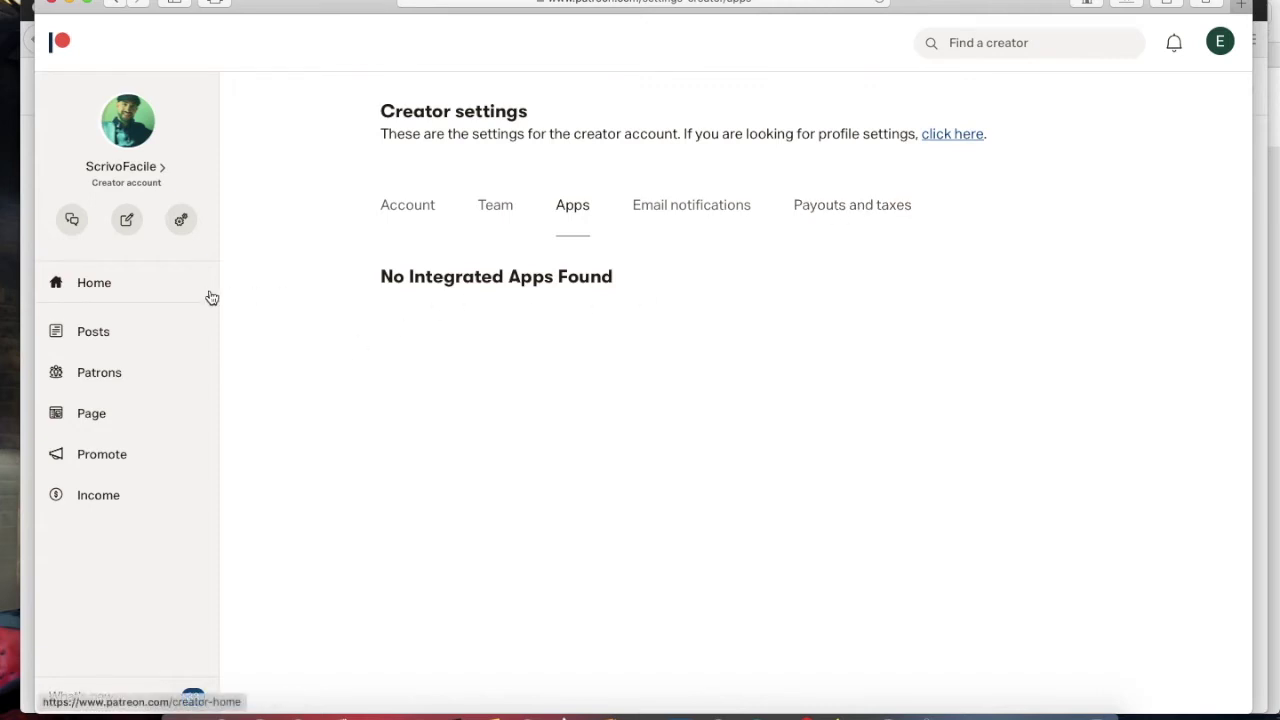
Open the creator page for editing and review its name, description of what is being created and is/are wording
click(108, 377)
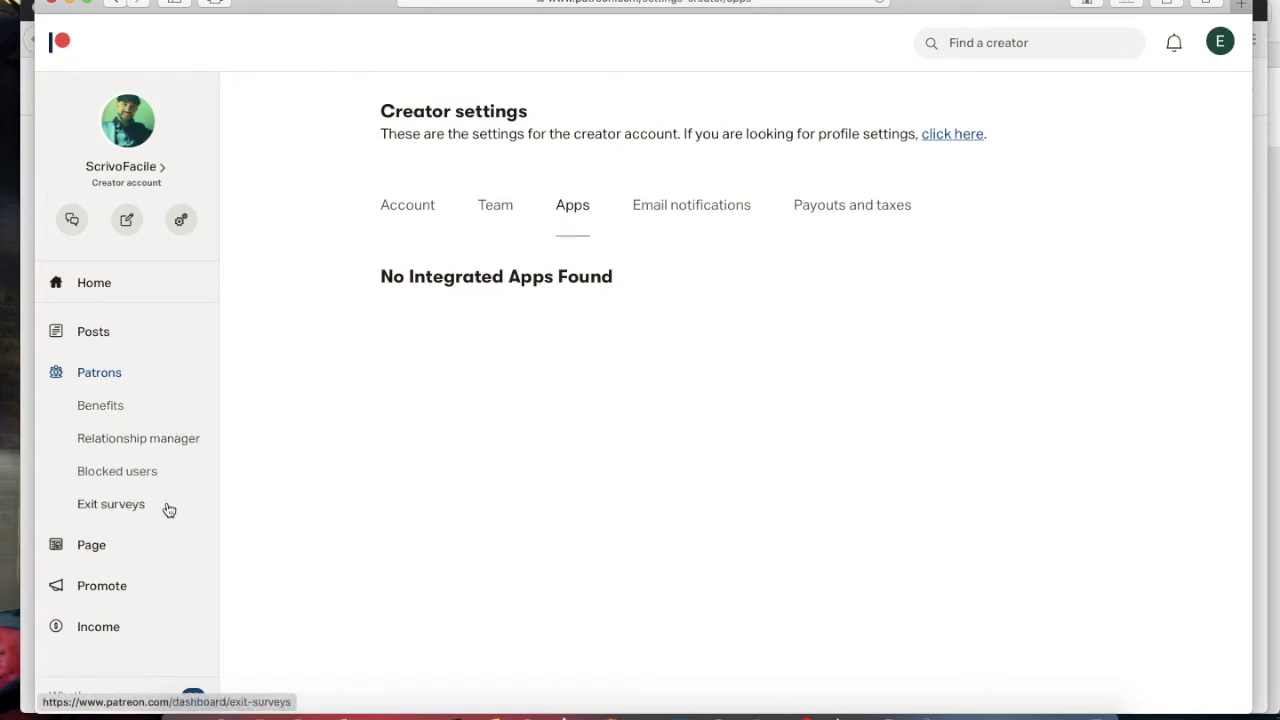
click(92, 548)
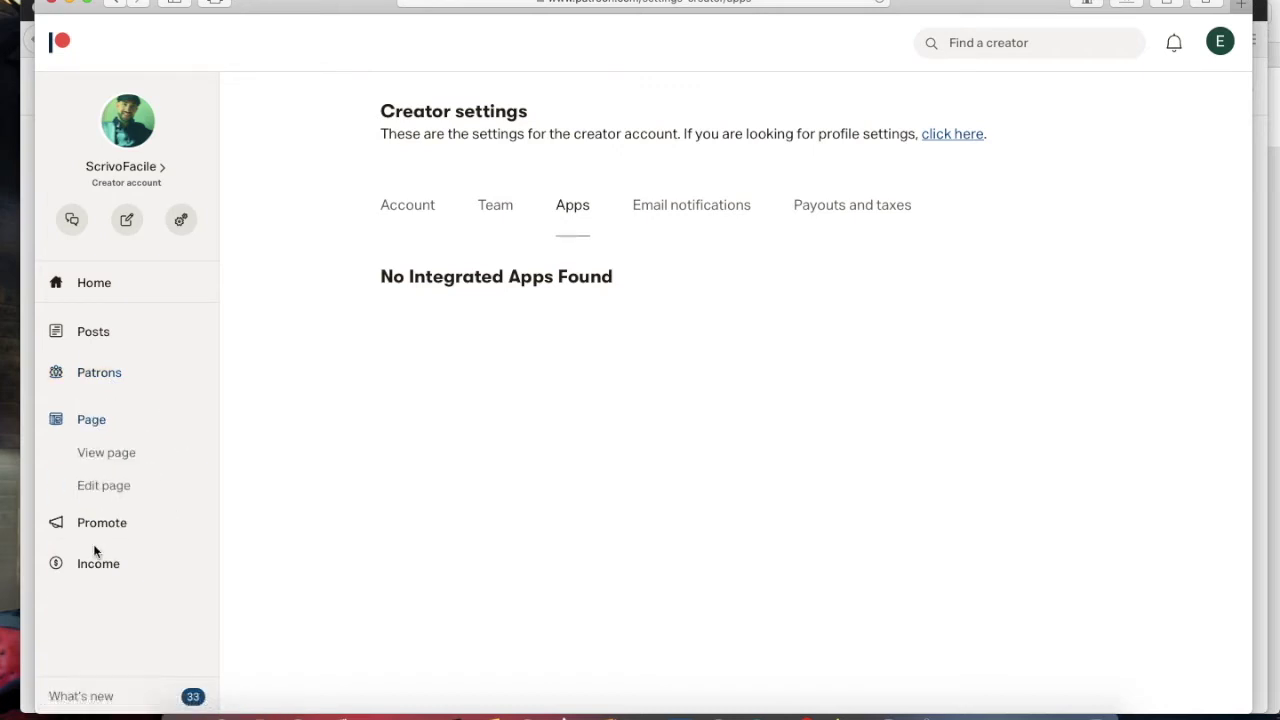
click(105, 481)
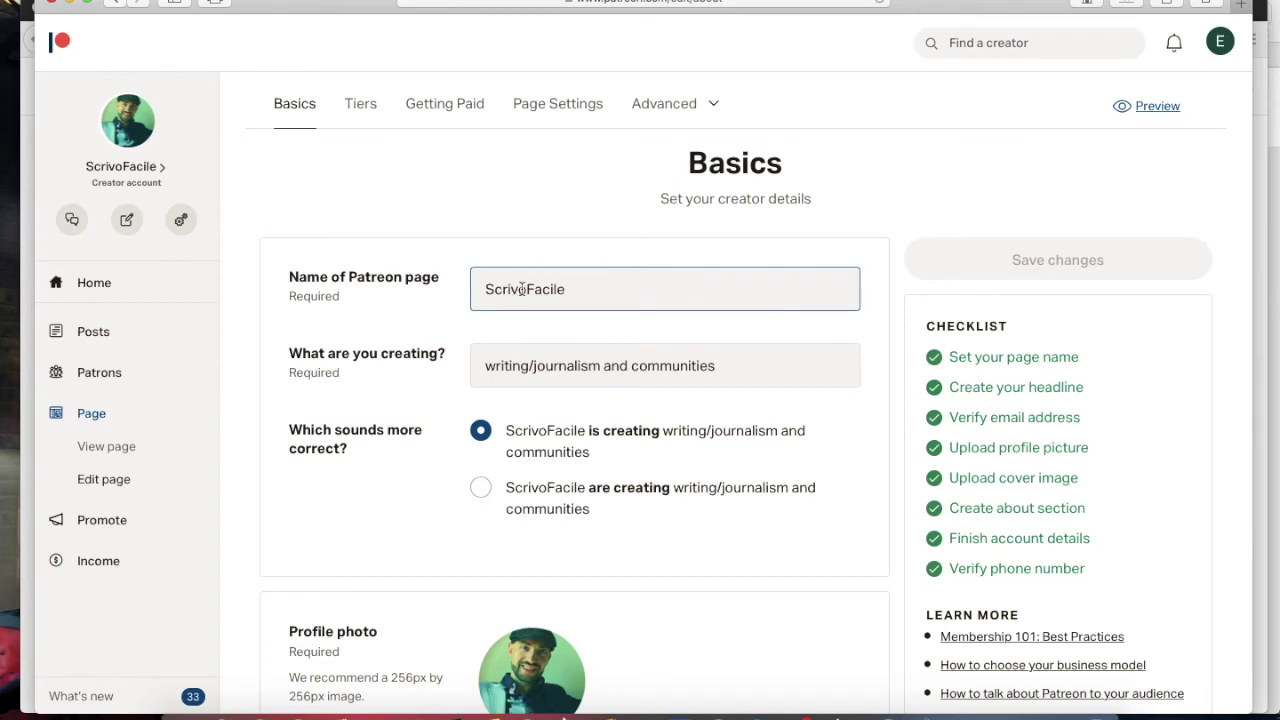
scroll(390, 334, down, 3)
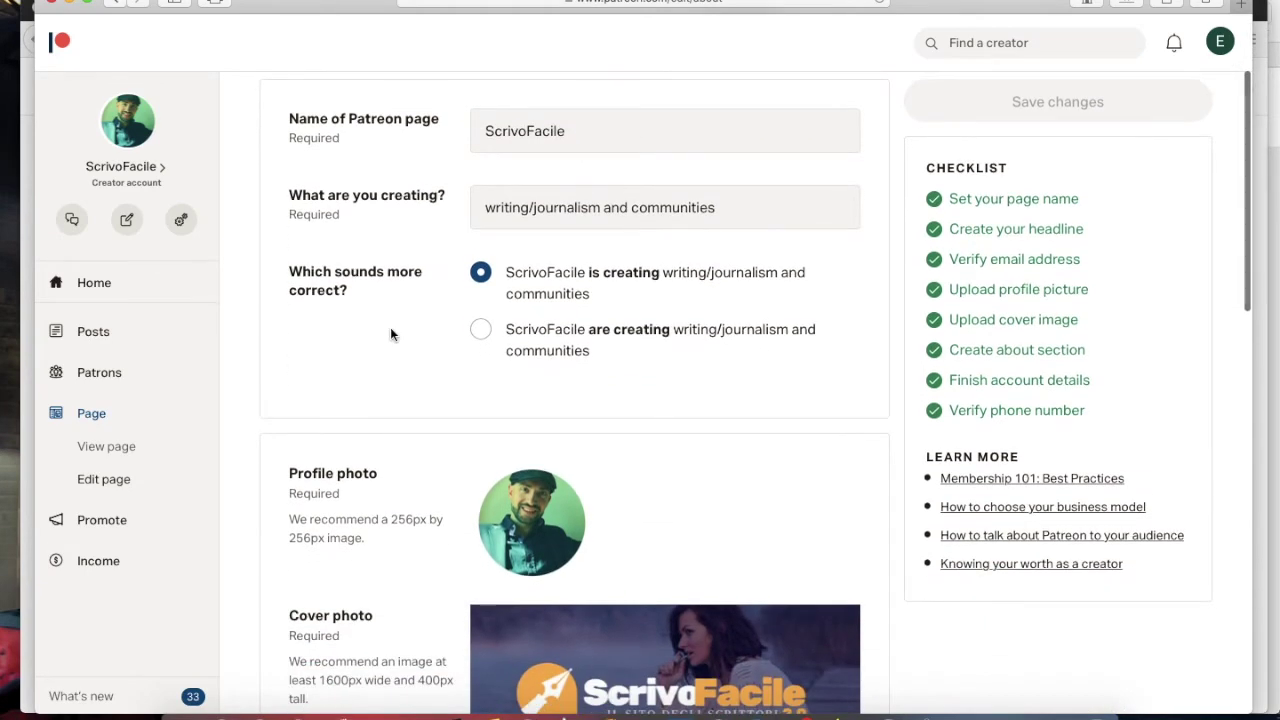
click(514, 204)
click(416, 254)
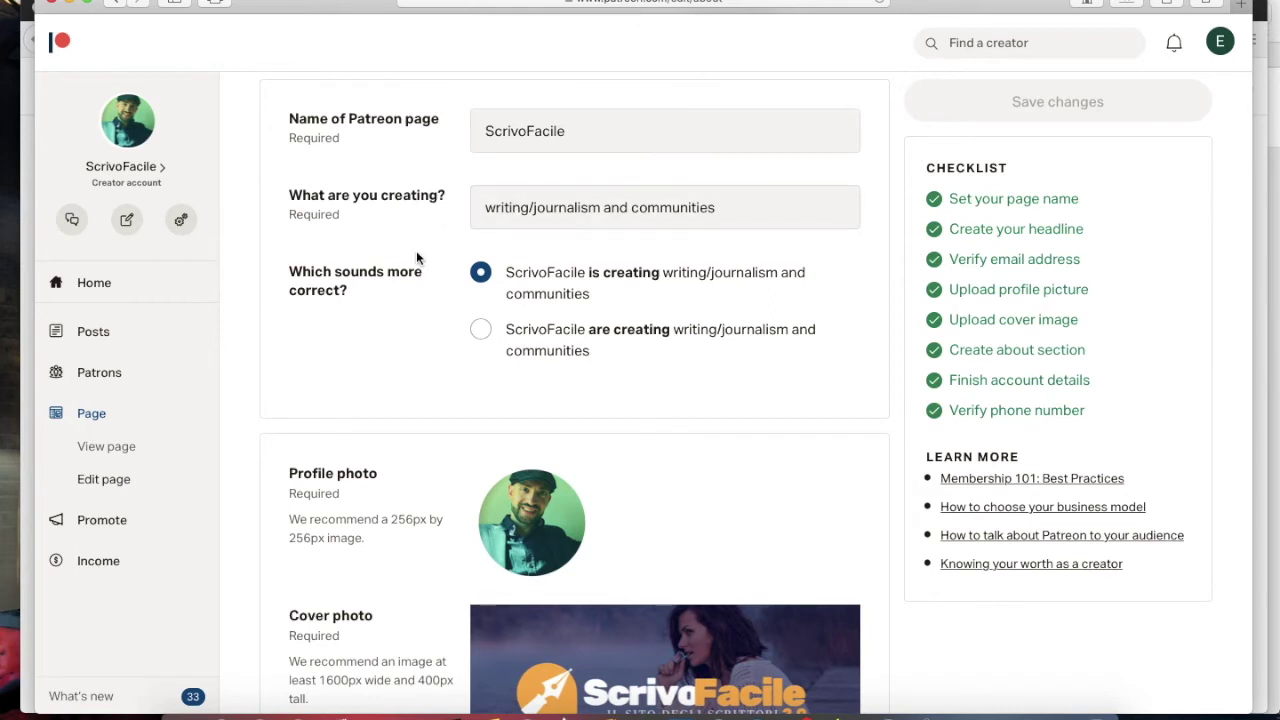
Check the profile photo, cover photo and Patreon page URL in the page's basic details
scroll(414, 319, down, 2)
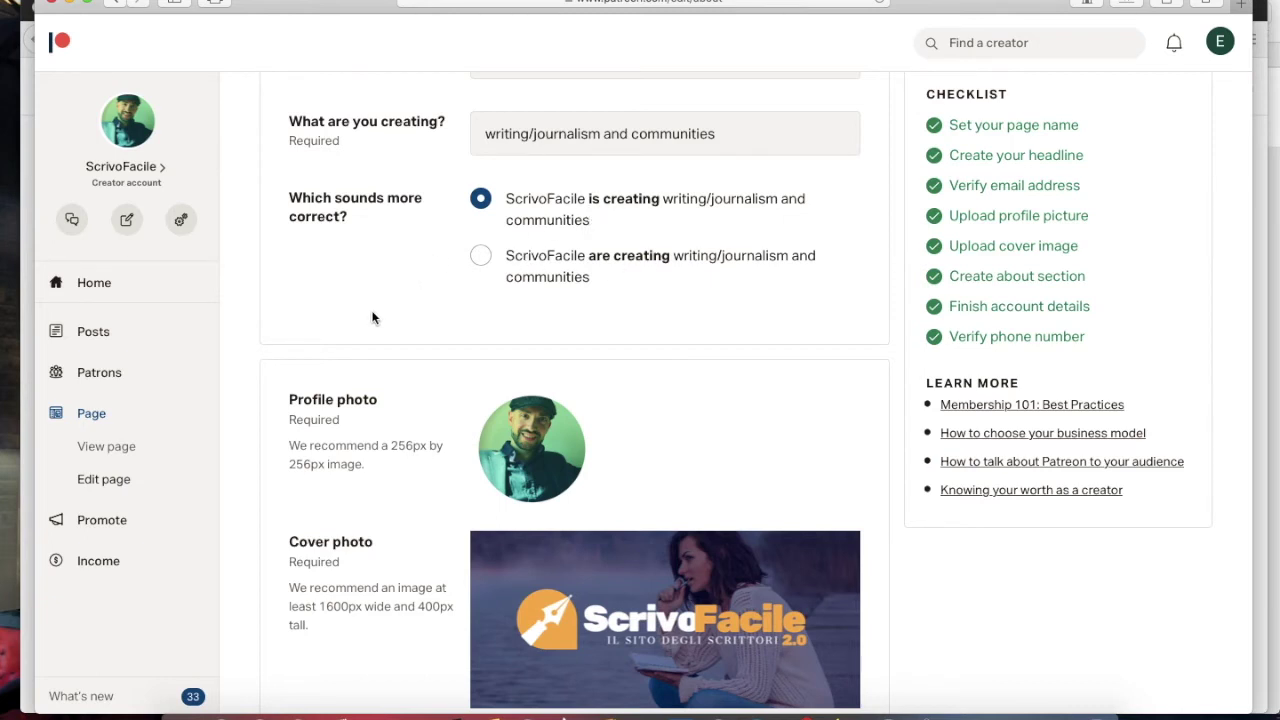
scroll(371, 317, down, 3)
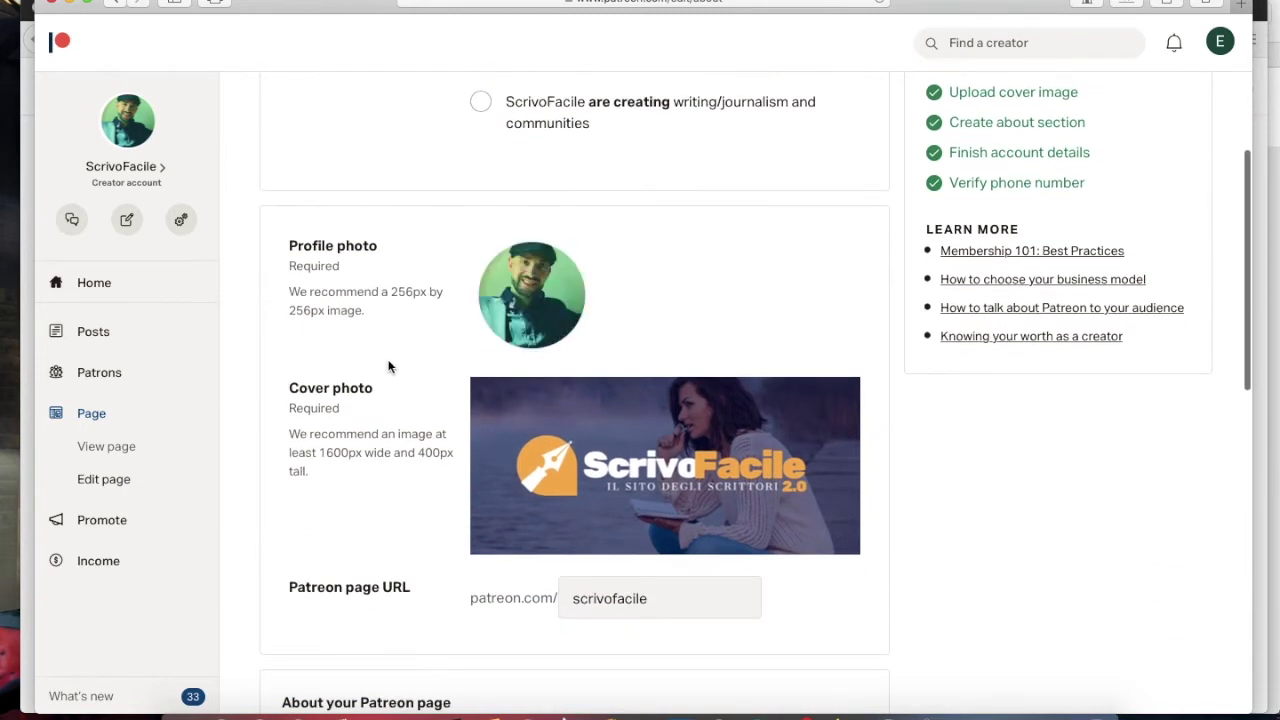
scroll(389, 363, down, 1)
scroll(397, 395, down, 6)
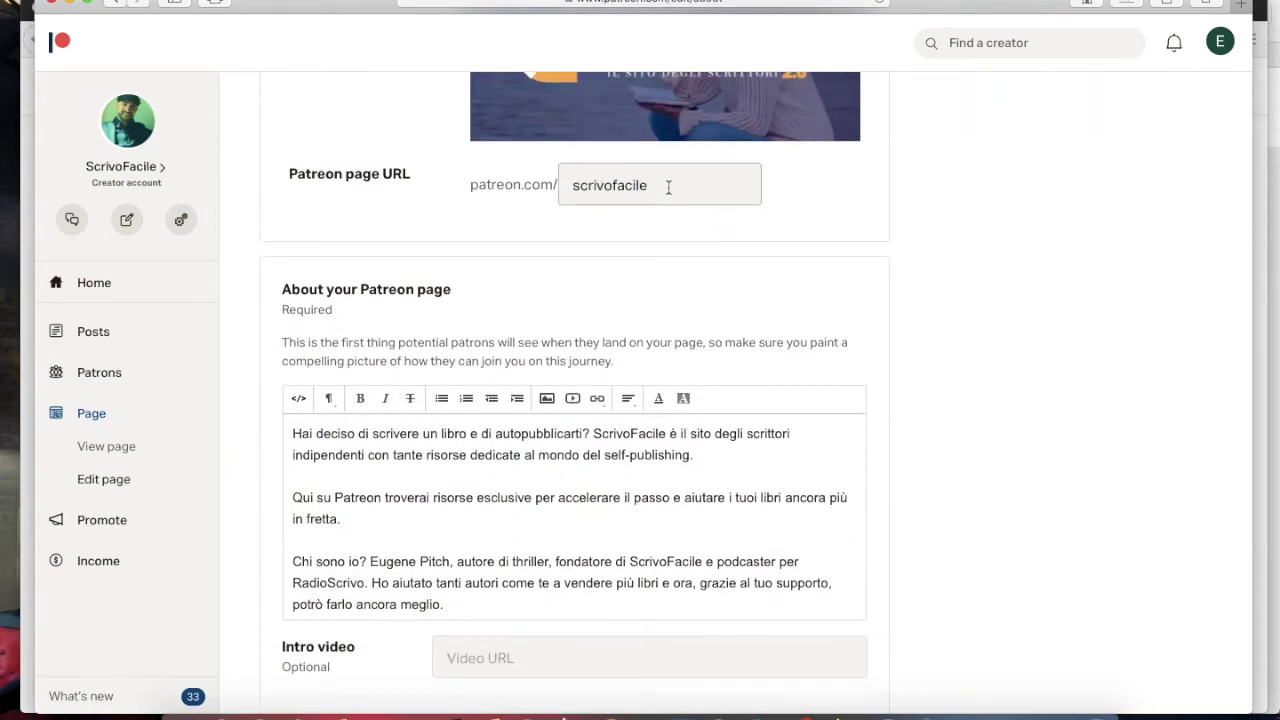
click(668, 187)
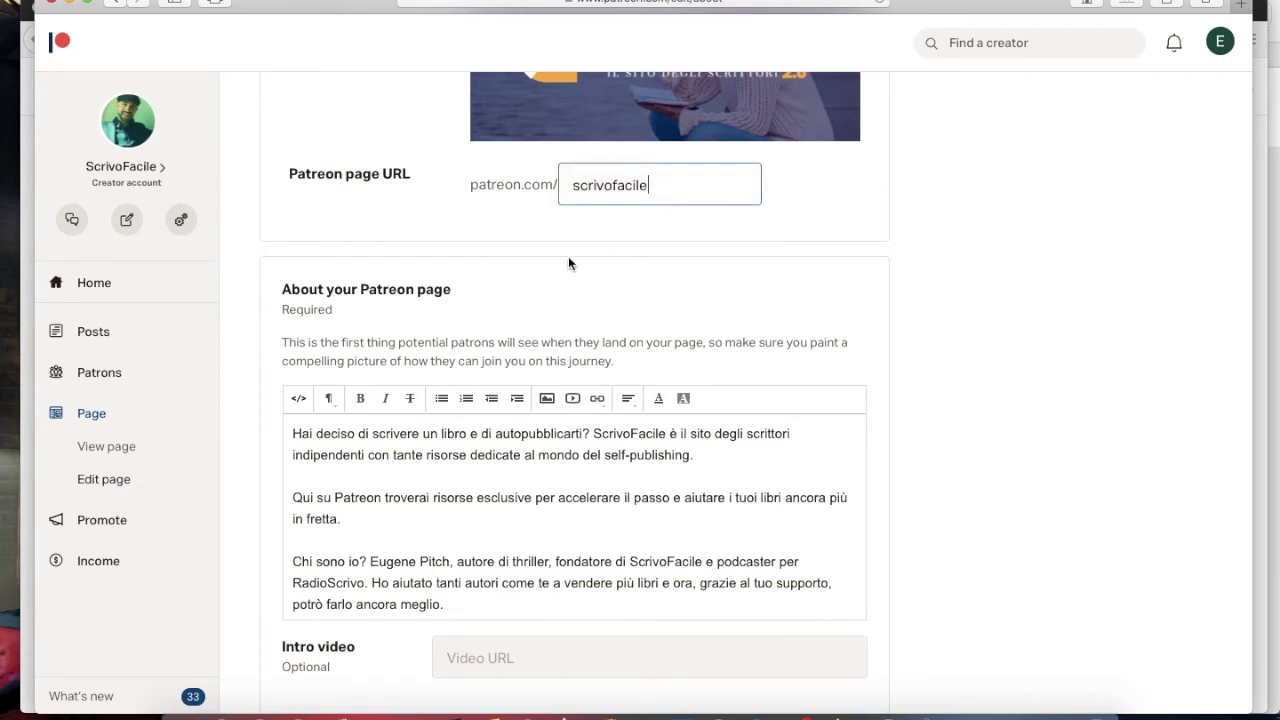
Review the about text of the Patreon page and the optional intro video URL field
scroll(568, 258, down, 2)
scroll(568, 260, down, 2)
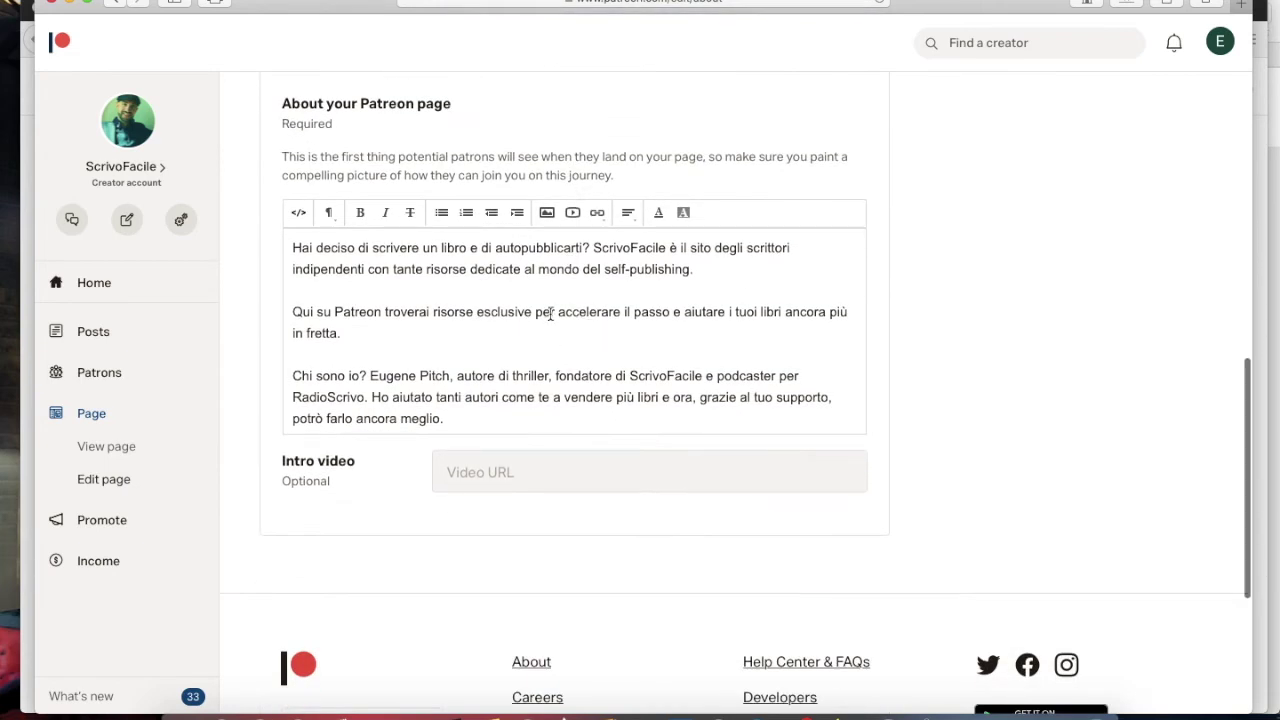
click(550, 311)
scroll(550, 312, down, 2)
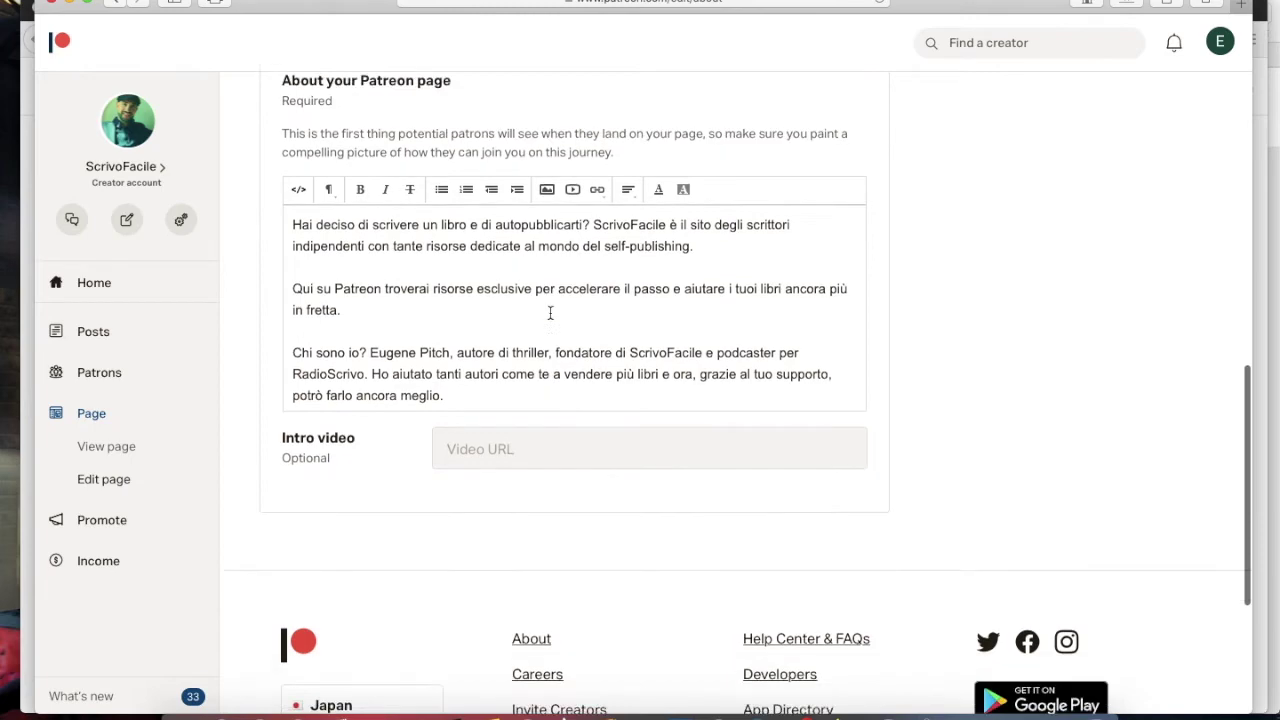
scroll(550, 311, down, 2)
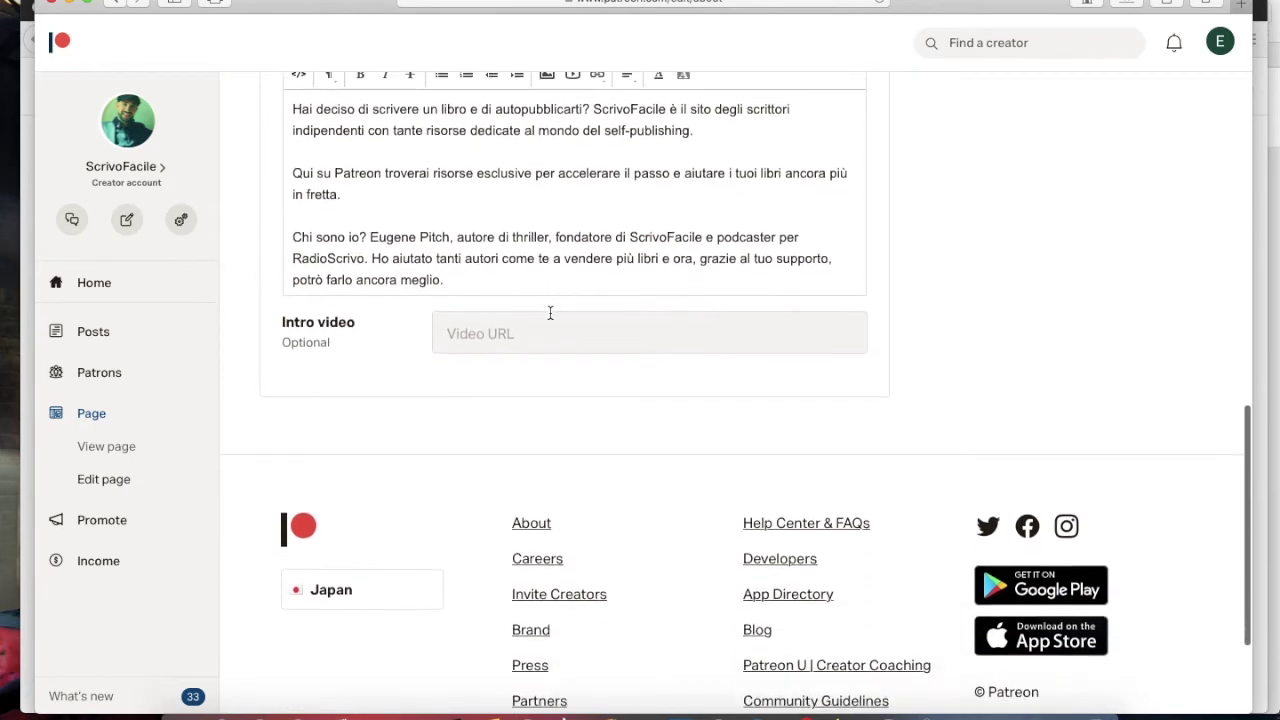
click(507, 321)
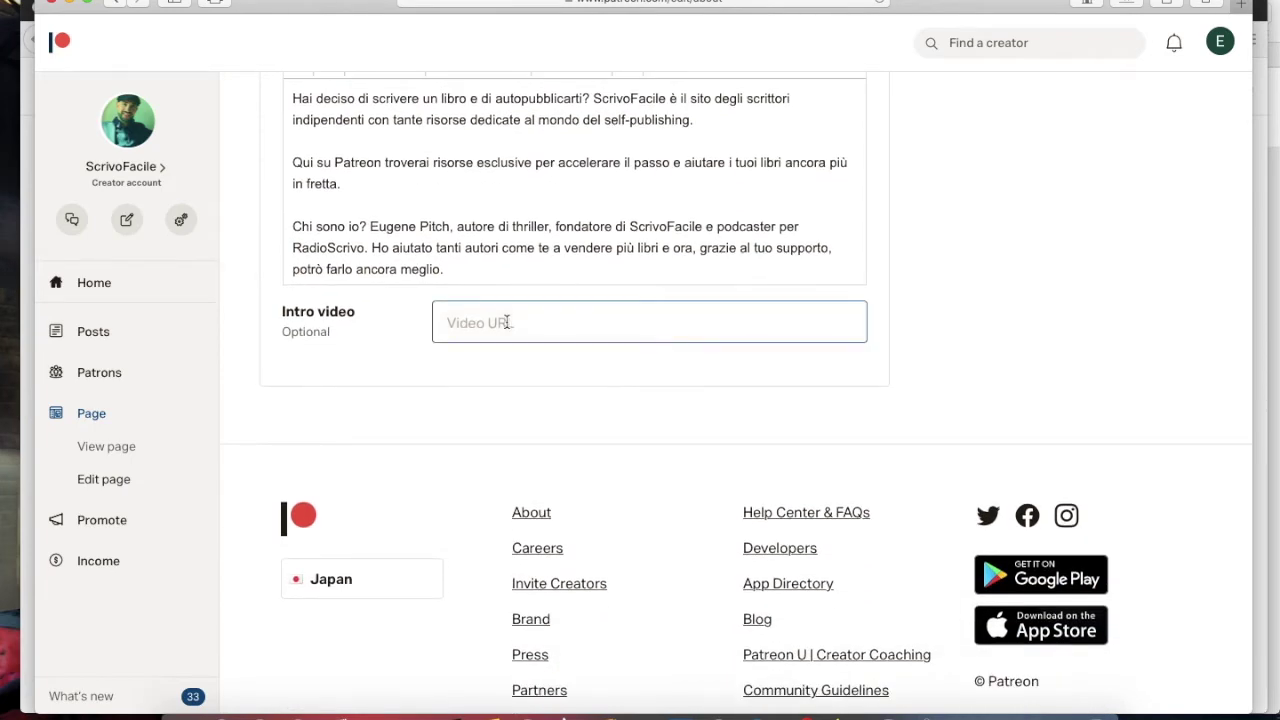
click(879, 318)
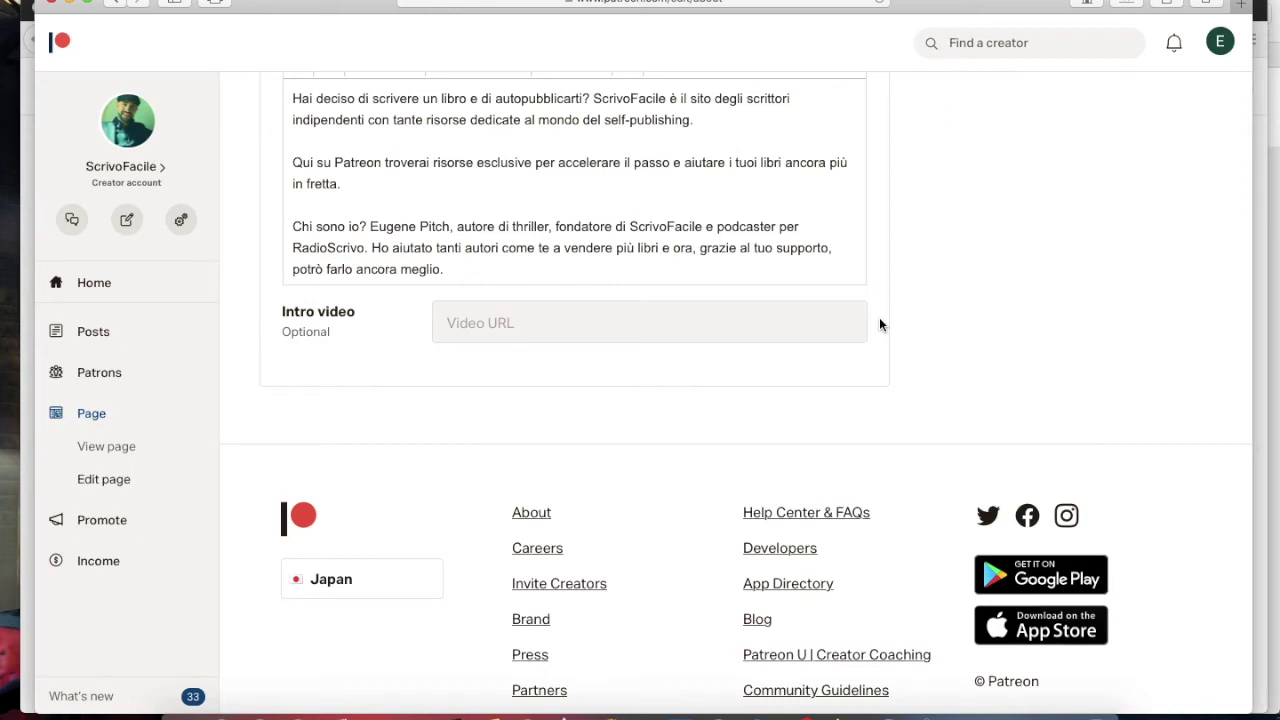
Examine the setup checklist and learning resources beside the page's basic details
scroll(877, 320, up, 15)
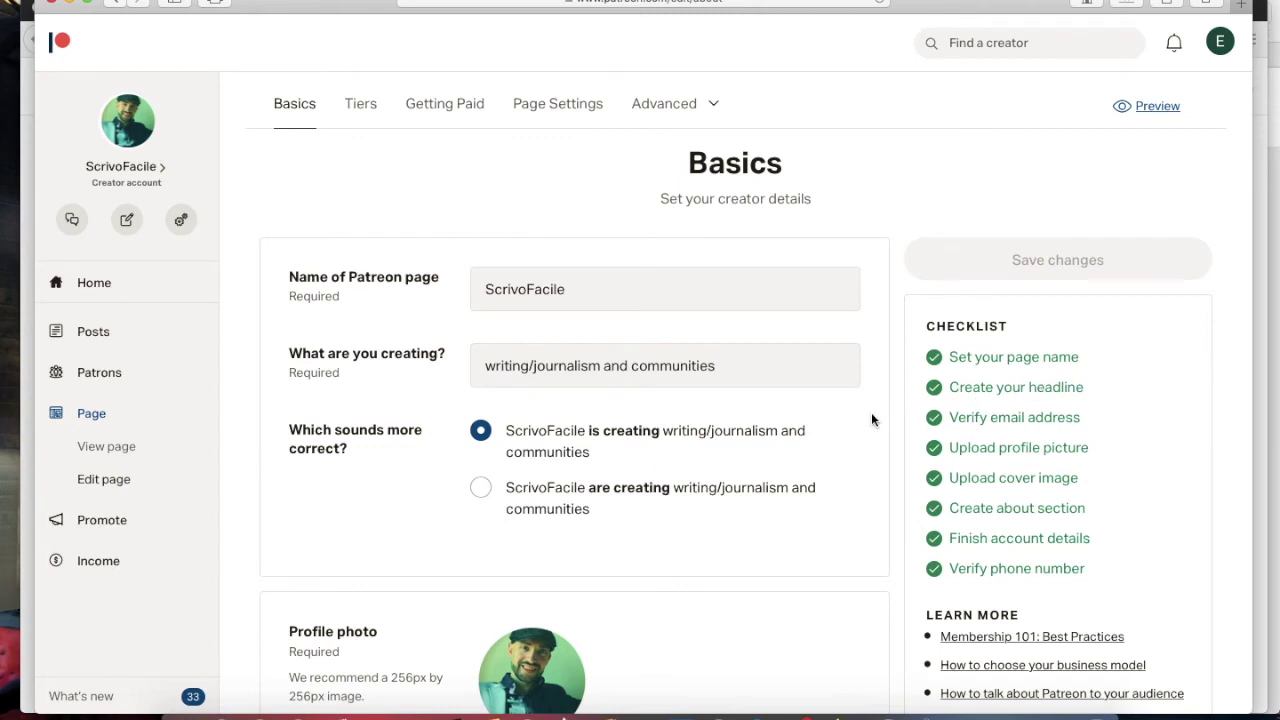
scroll(871, 420, down, 1)
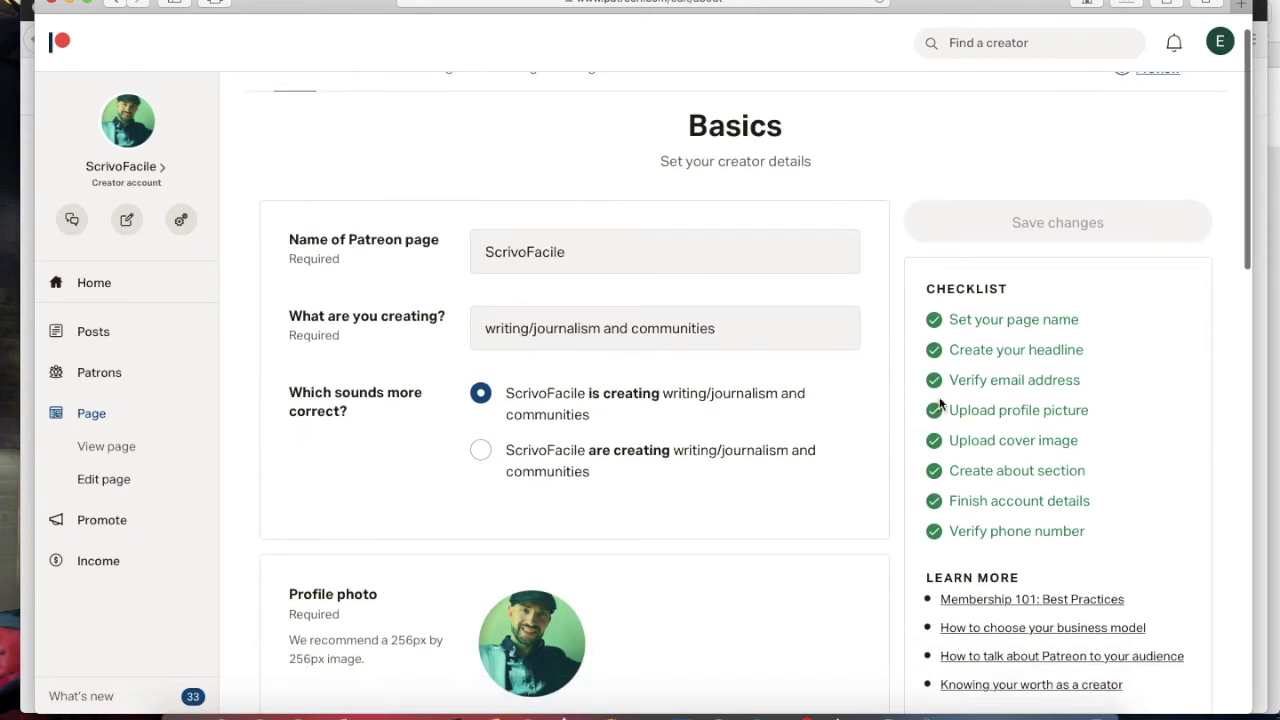
scroll(885, 450, down, 1)
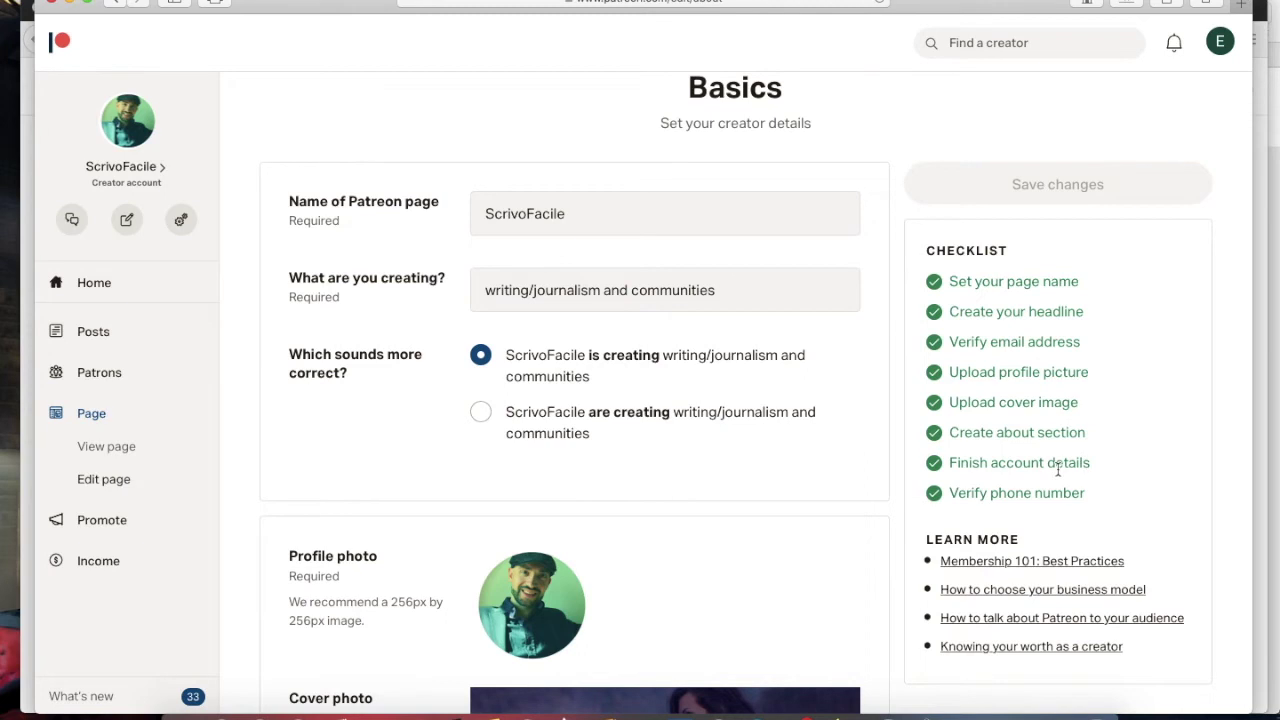
scroll(891, 461, up, 2)
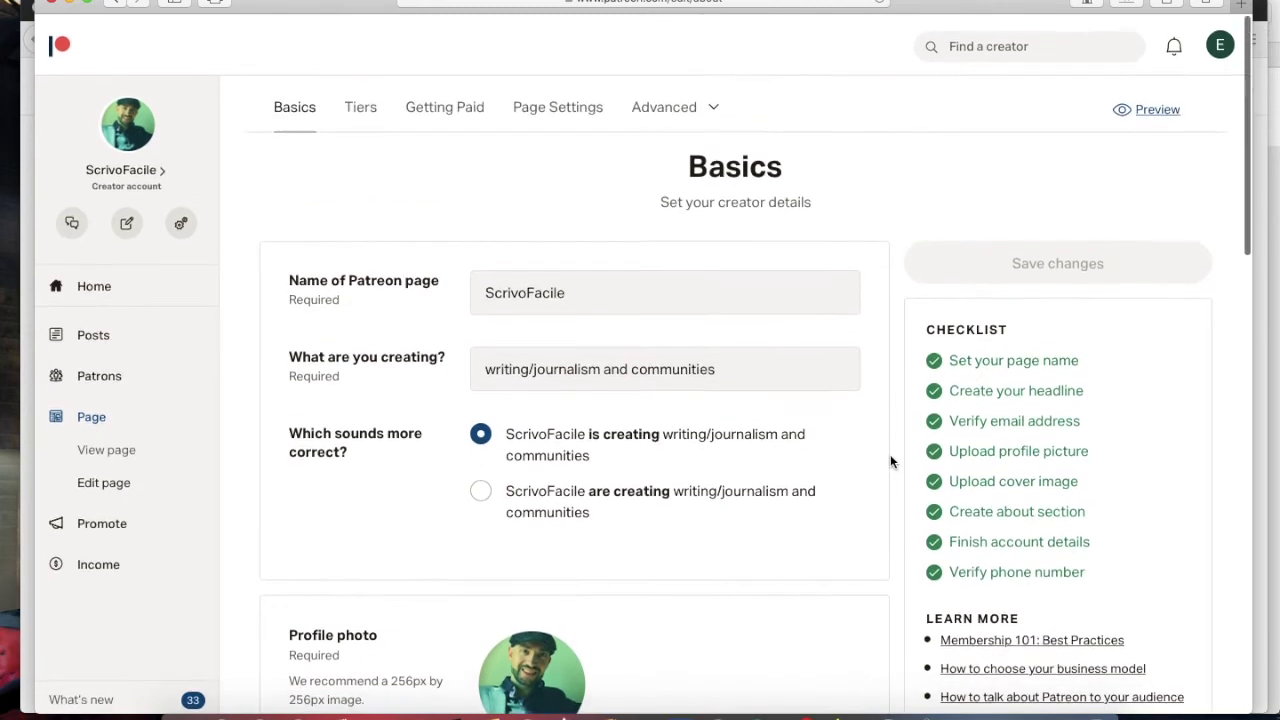
Open the page's tiers and examine the price, description and included benefits of each existing tier
click(363, 104)
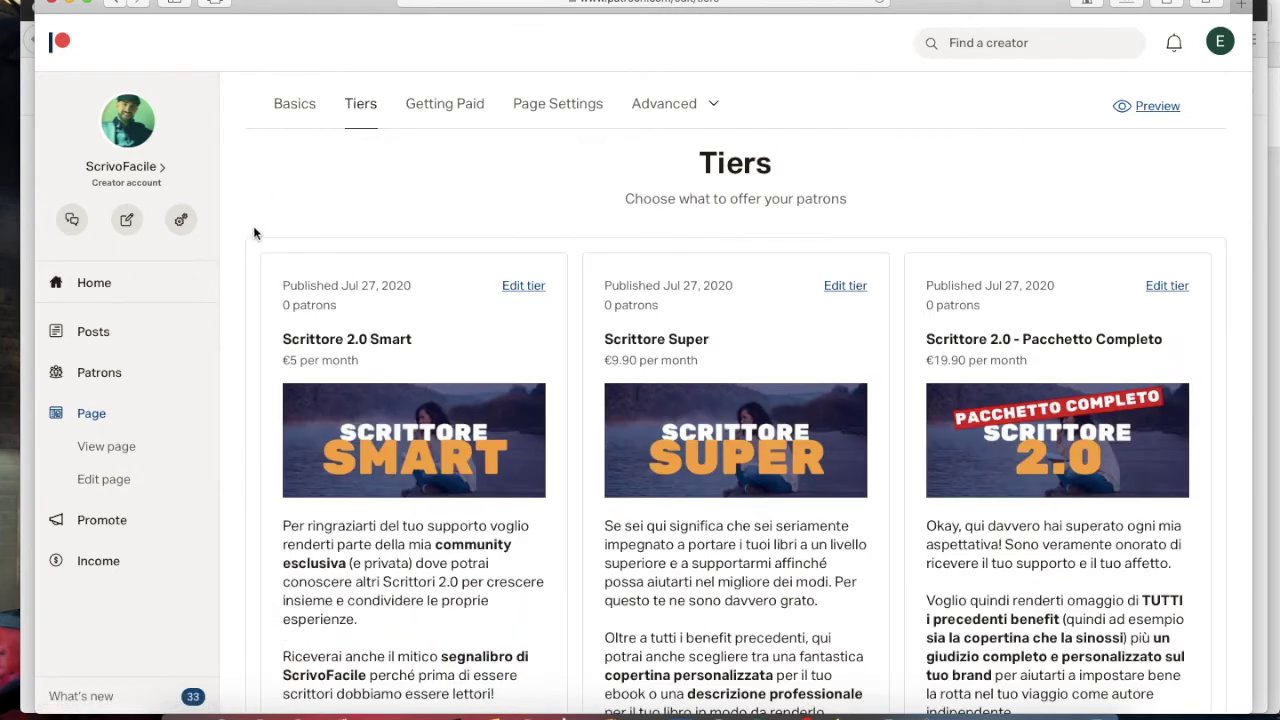
scroll(240, 266, down, 2)
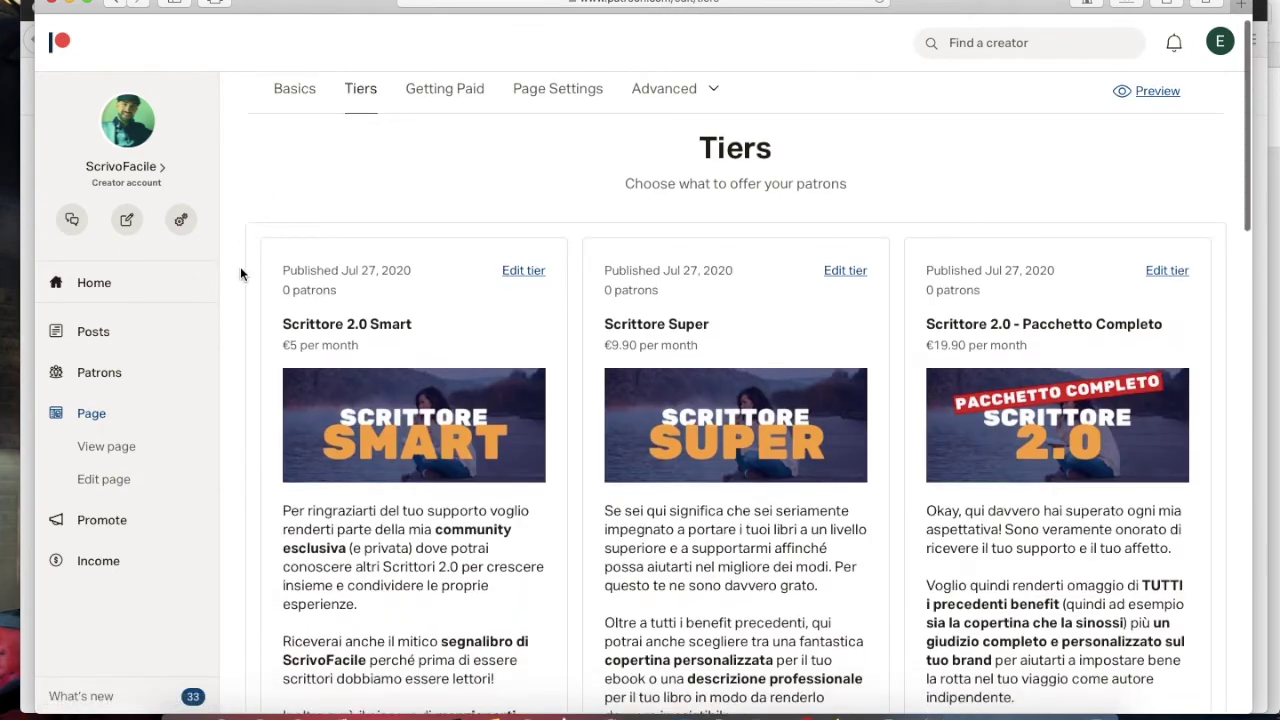
scroll(240, 266, up, 2)
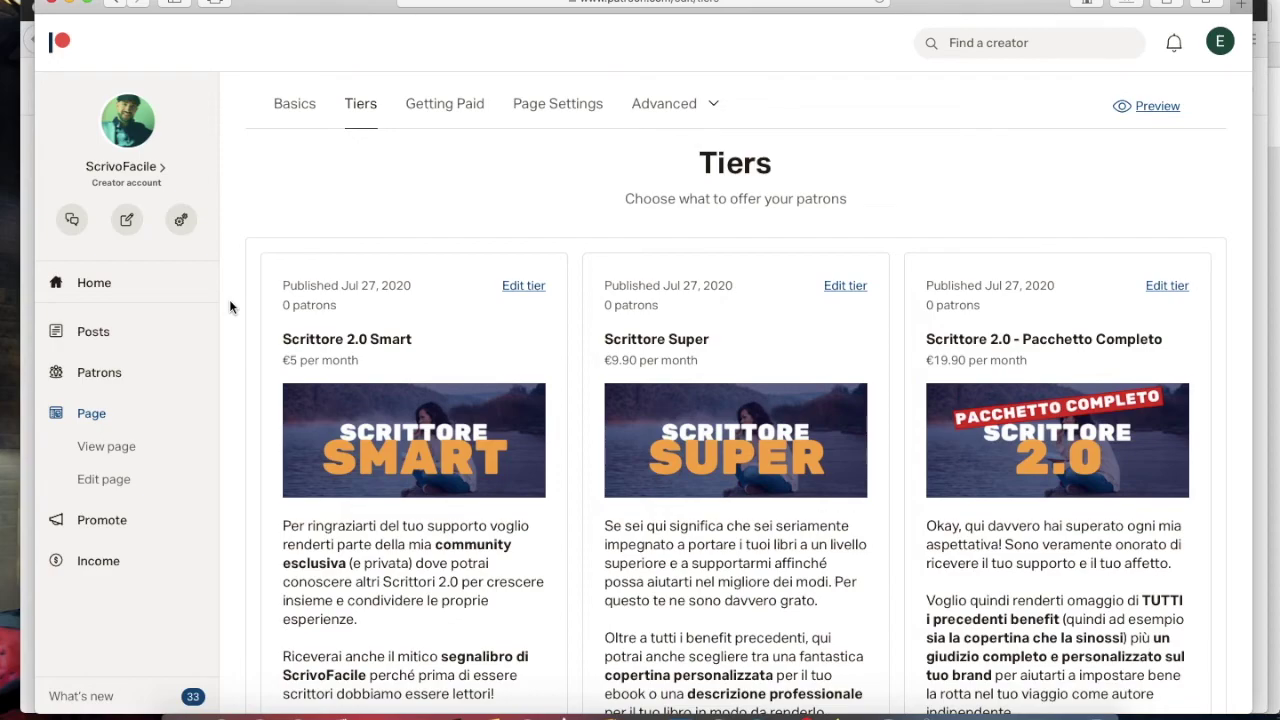
scroll(229, 303, down, 5)
scroll(229, 303, down, 8)
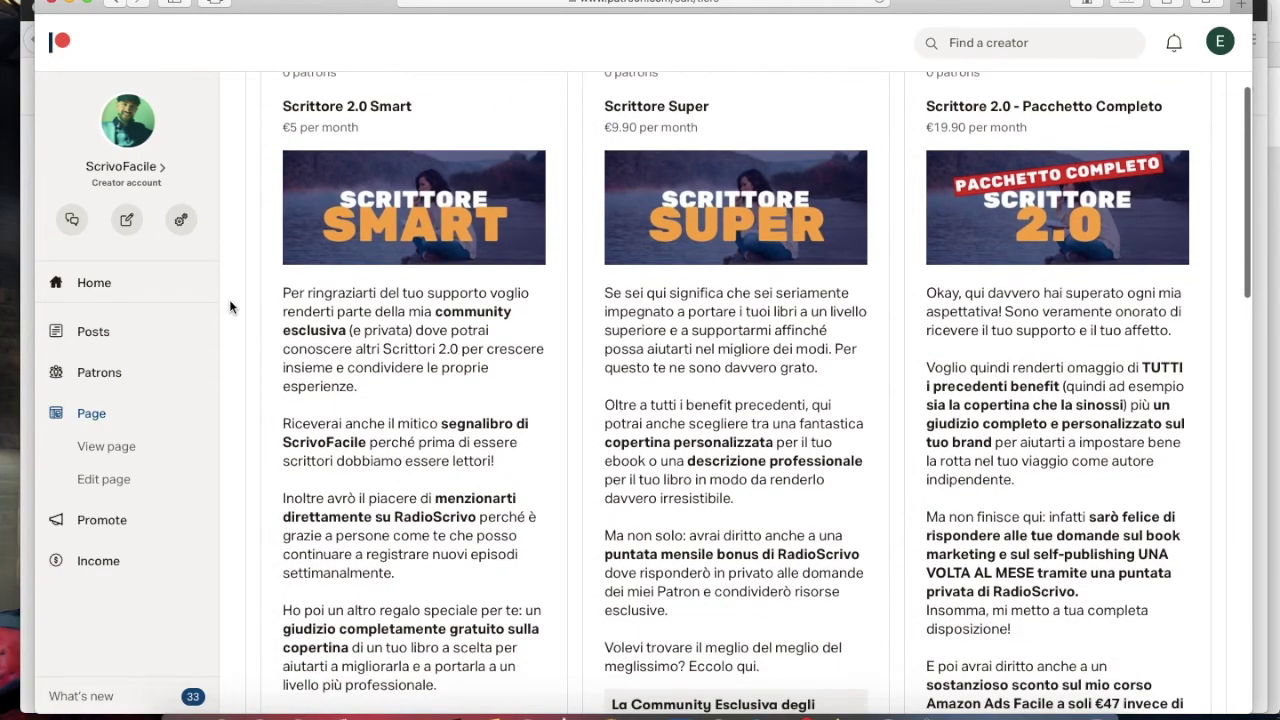
scroll(229, 299, down, 6)
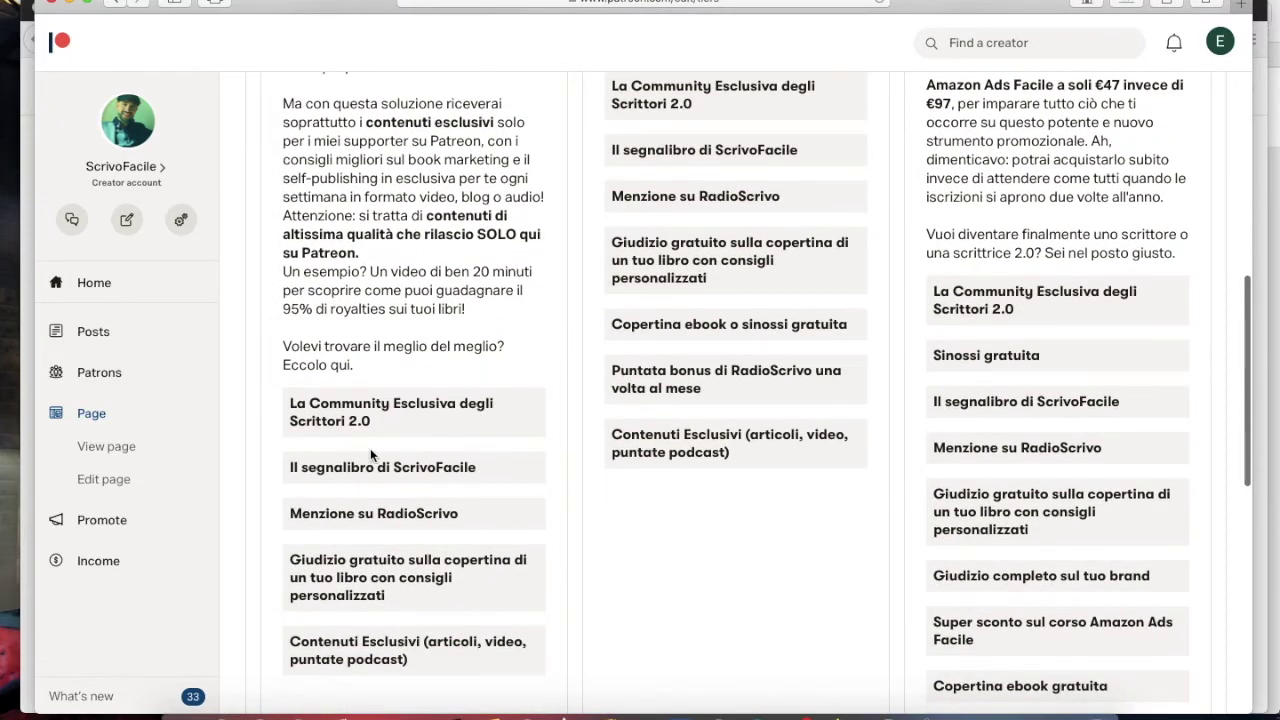
scroll(391, 612, down, 2)
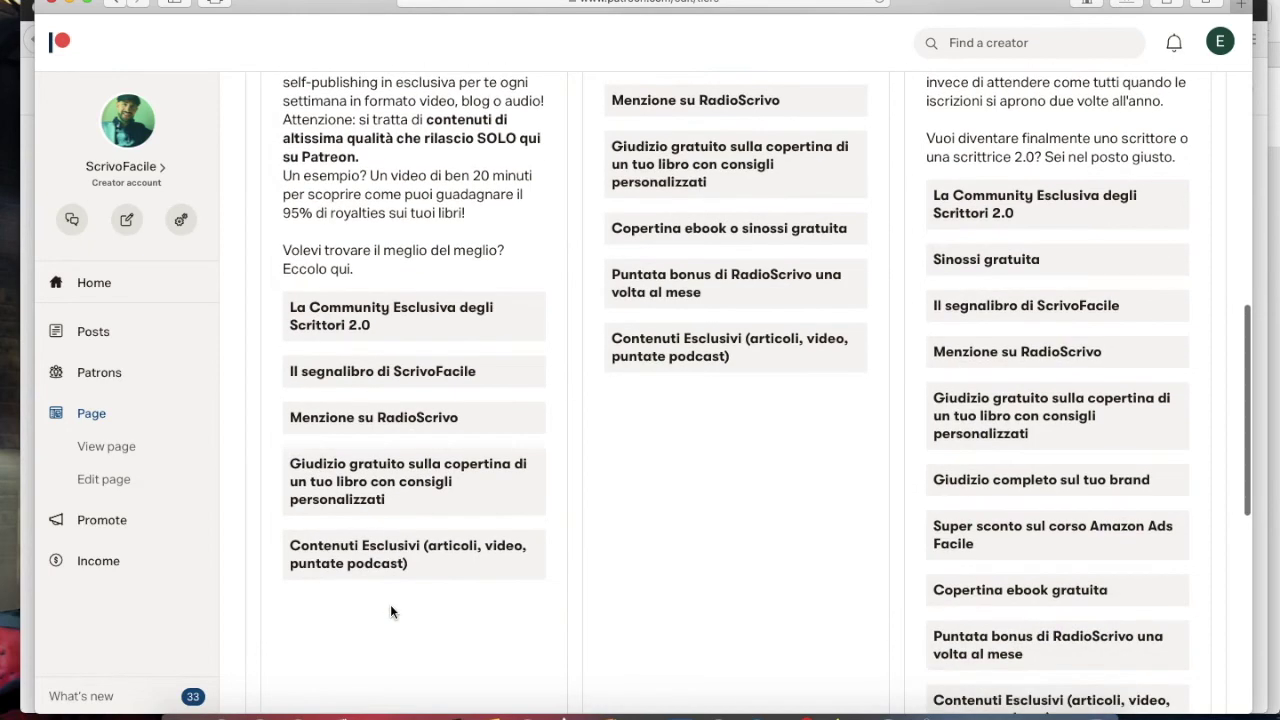
scroll(391, 612, down, 5)
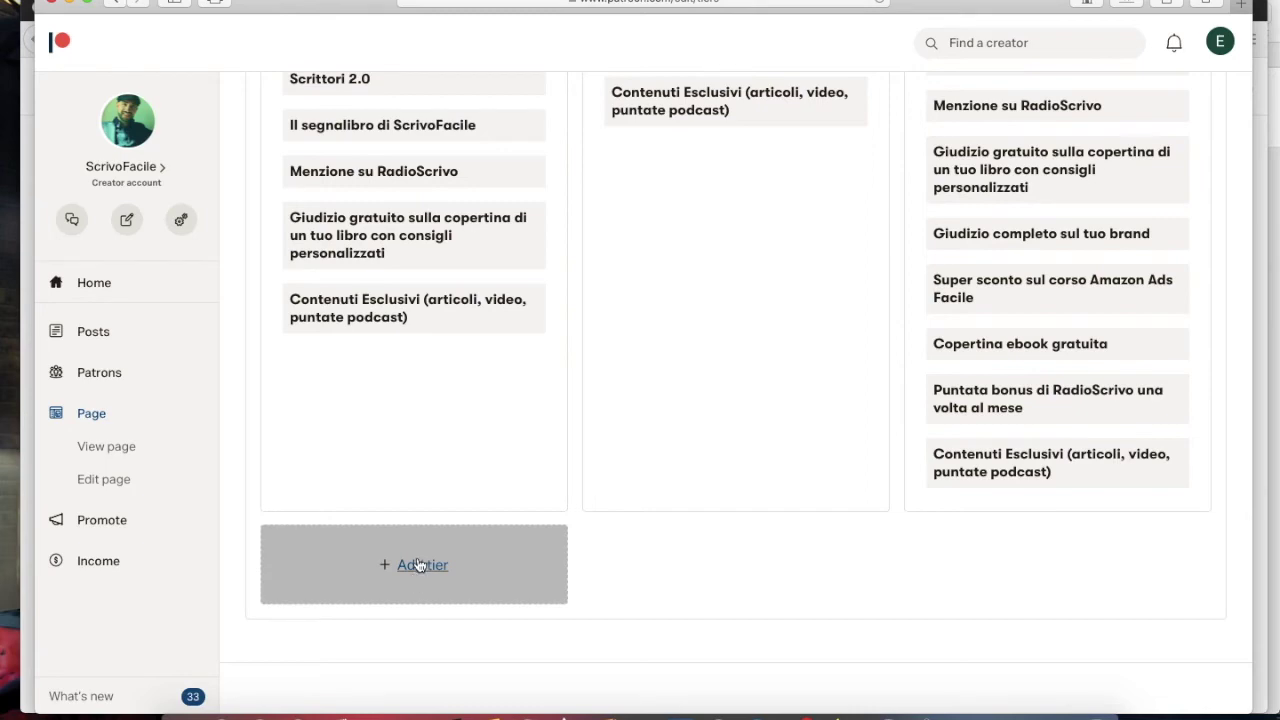
Start adding a new tier and check the tips for its price and title
click(418, 565)
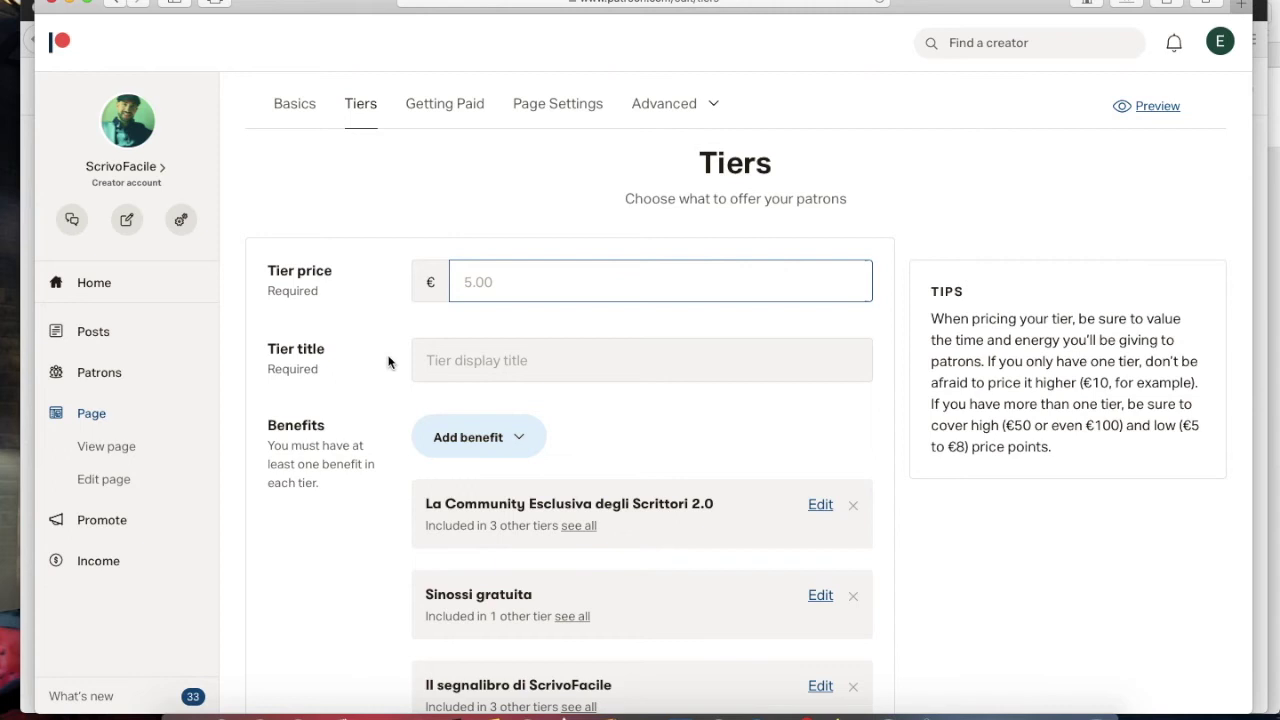
key(Tab)
click(509, 297)
click(509, 362)
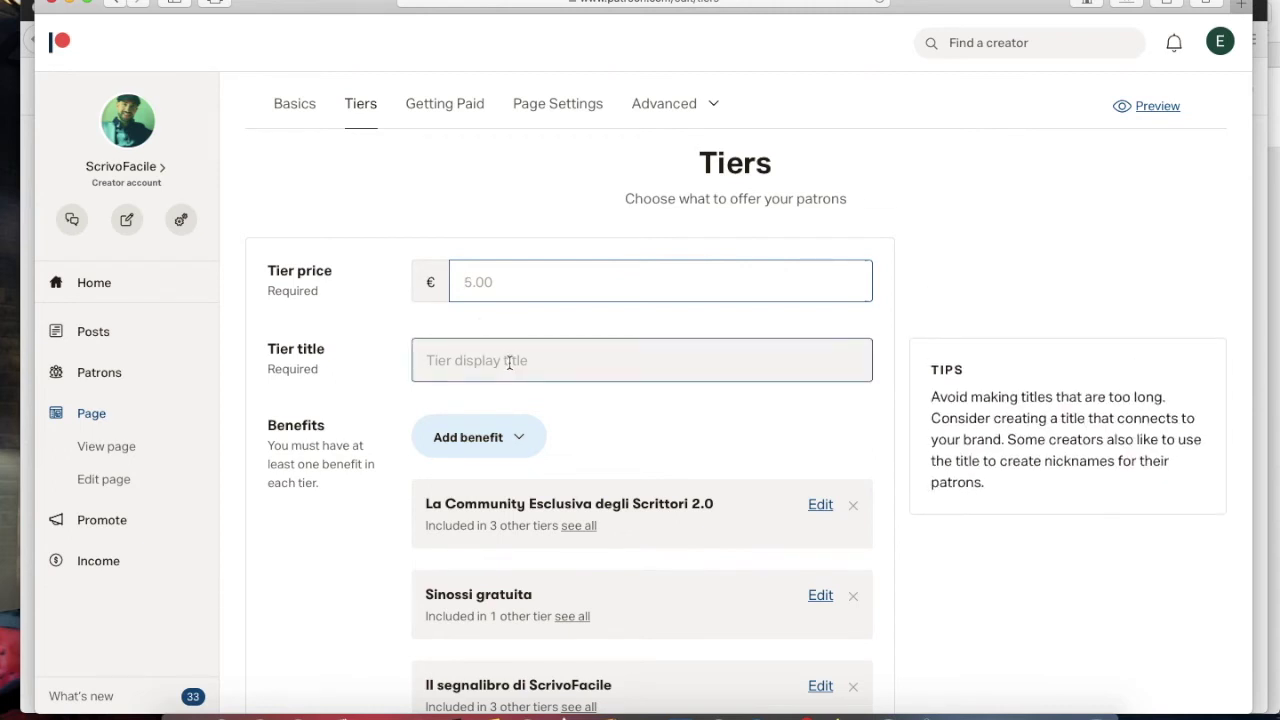
Examine the benefits available for the new tier, including the library of recommended benefits
scroll(509, 364, down, 4)
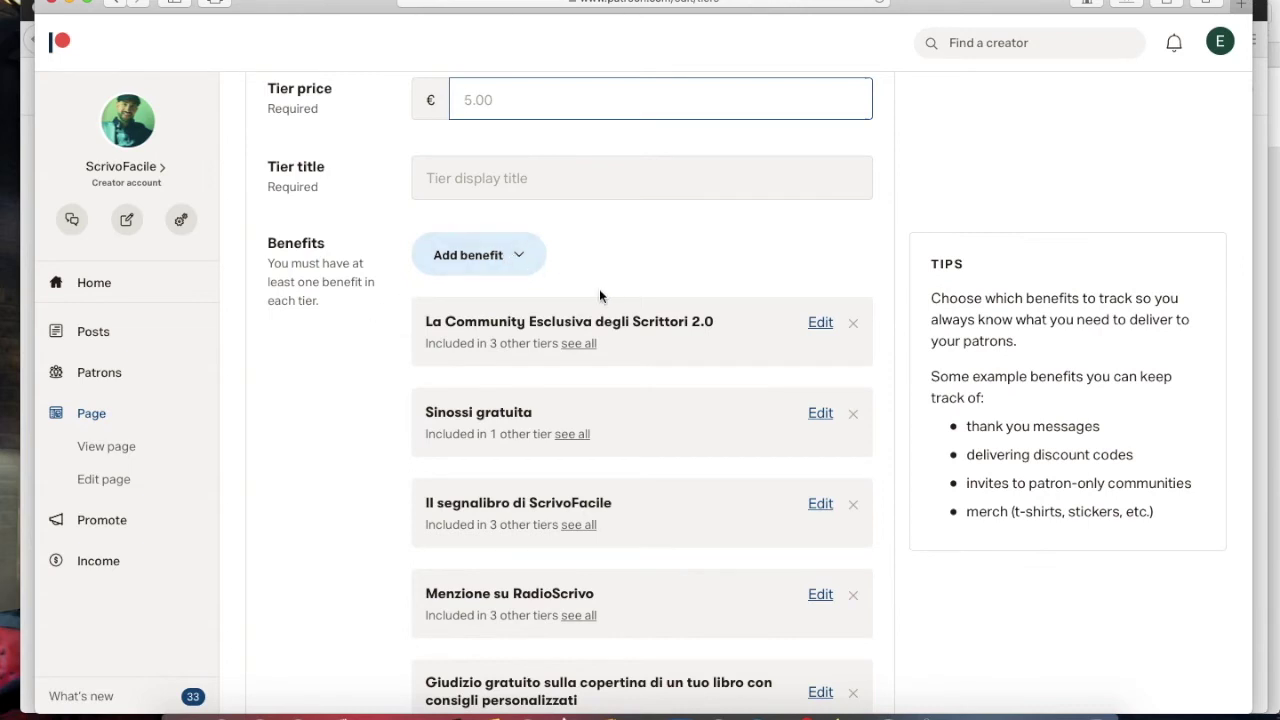
click(487, 256)
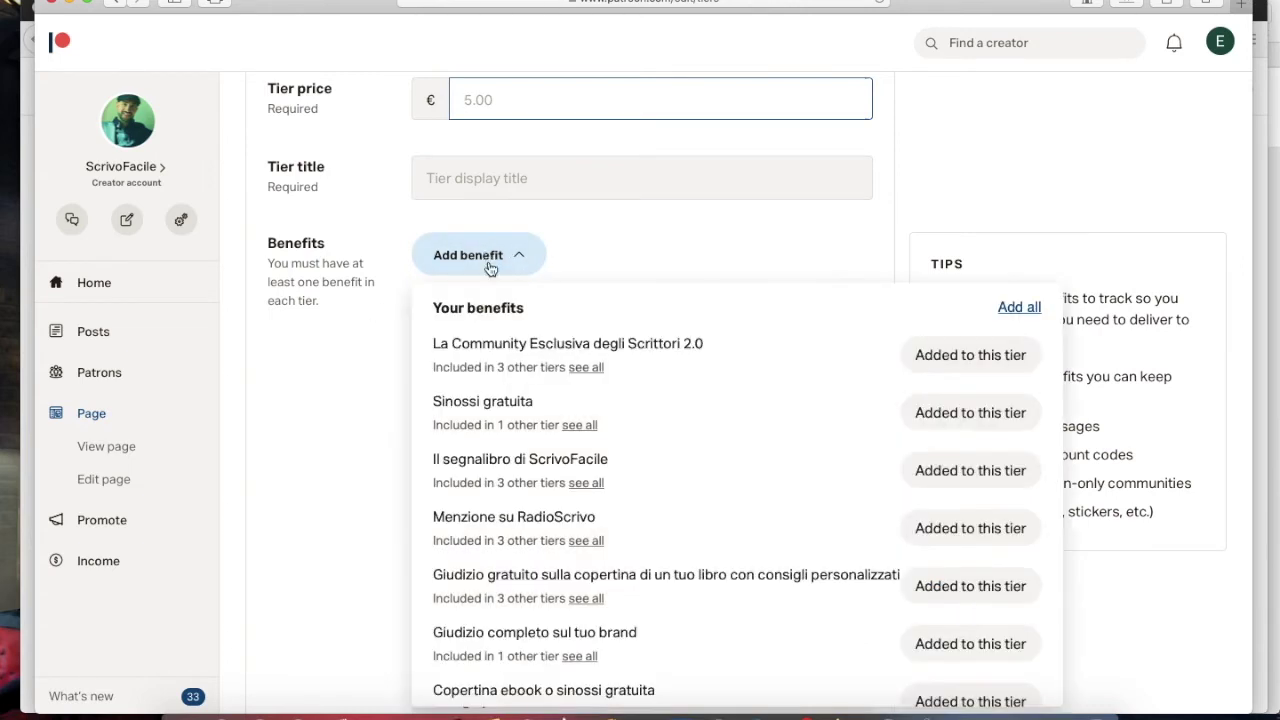
scroll(570, 484, down, 5)
scroll(570, 484, down, 3)
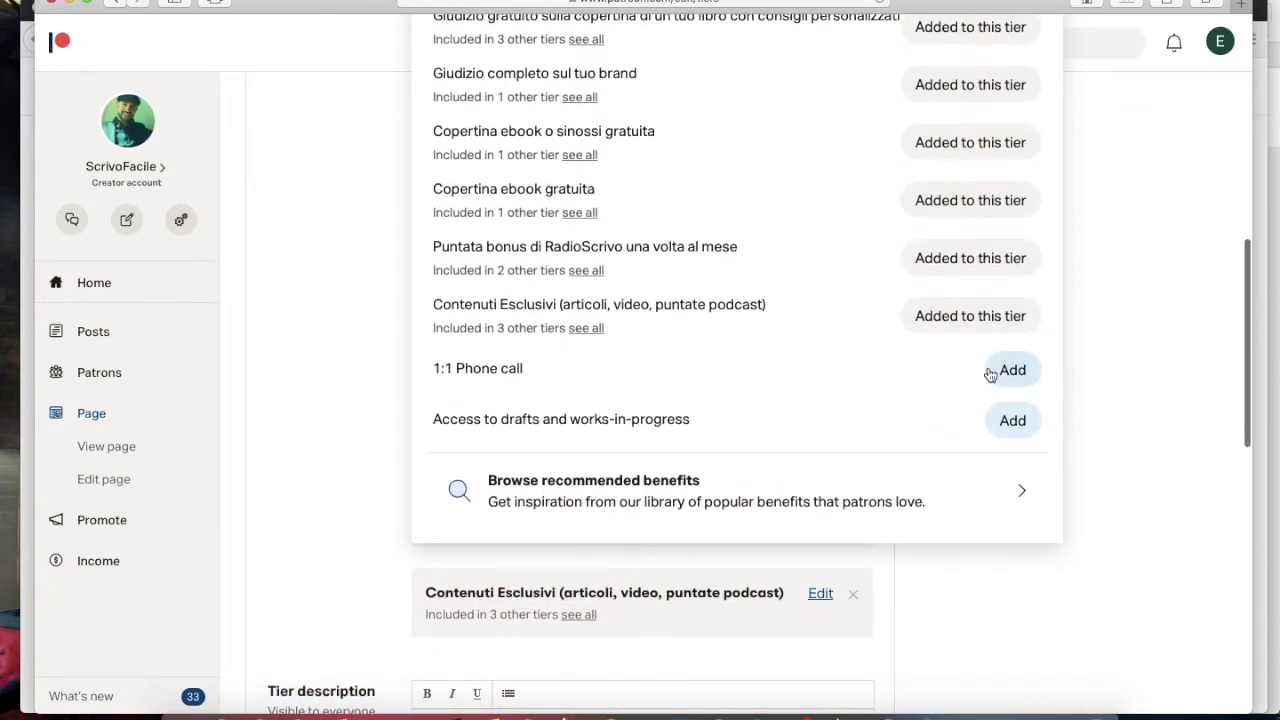
click(893, 503)
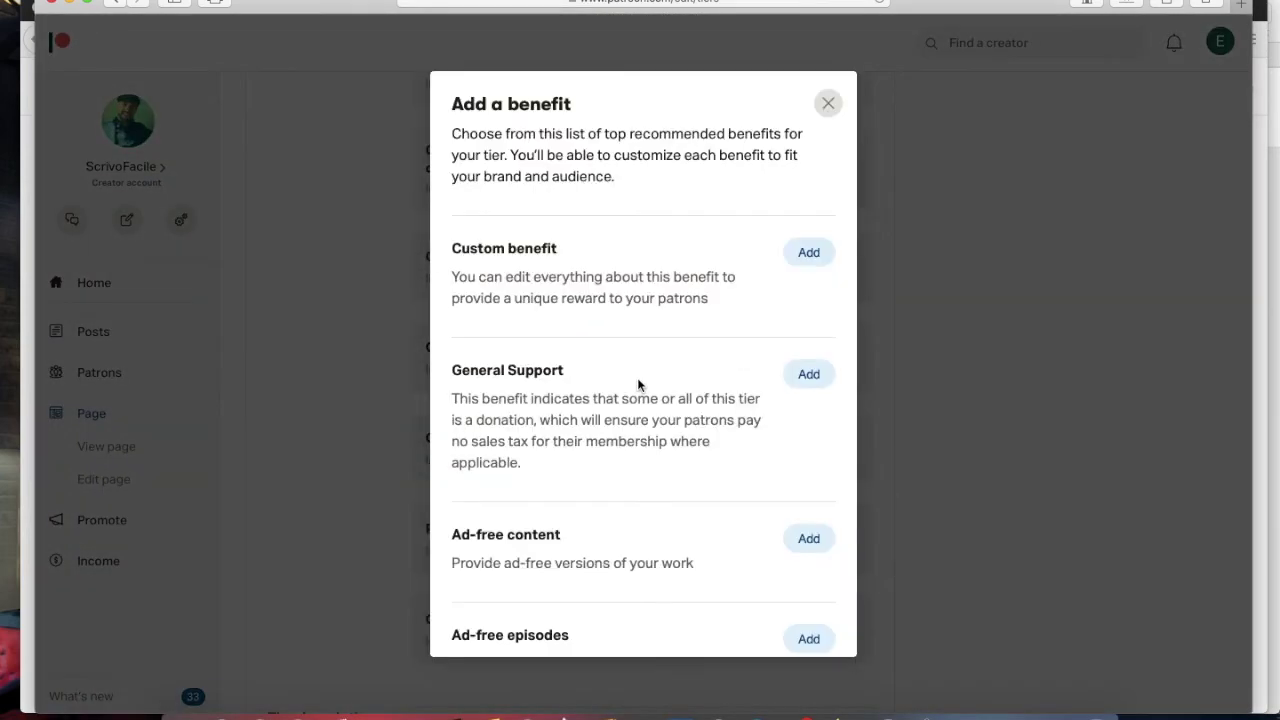
scroll(637, 380, down, 6)
scroll(637, 380, up, 6)
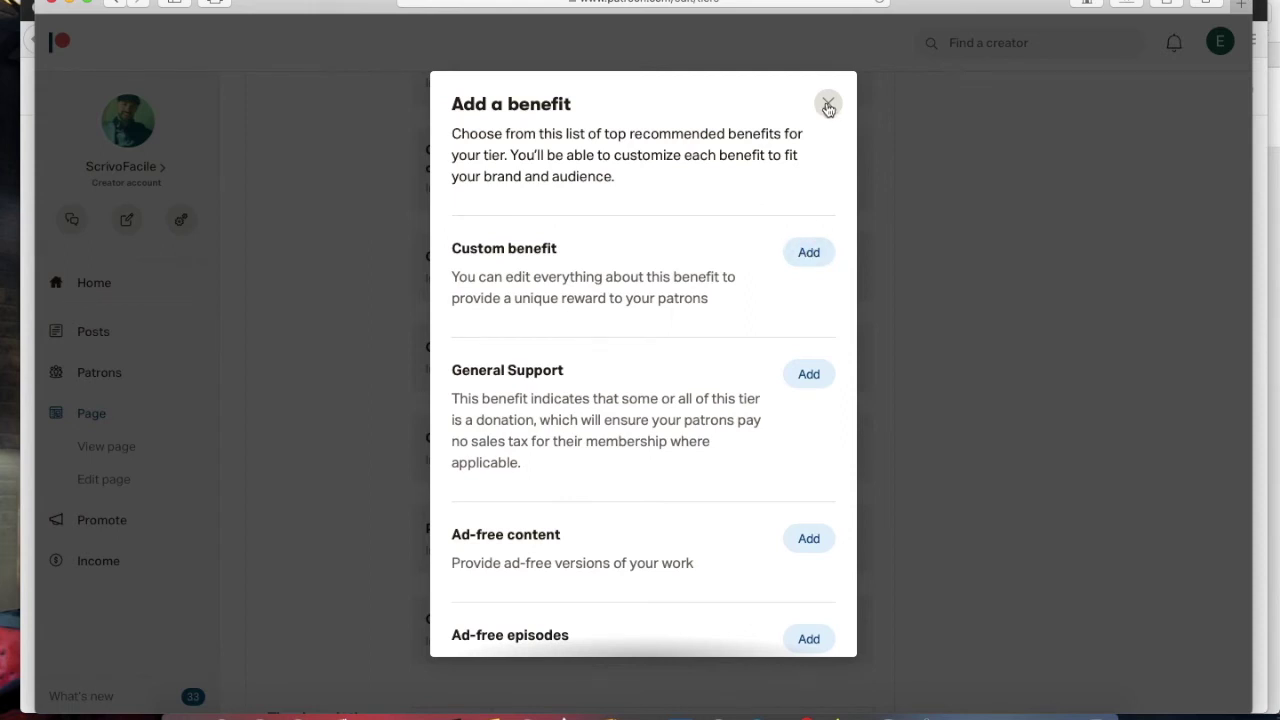
Open a custom benefit for the new tier, examine its category options, and cancel the benefit
click(809, 253)
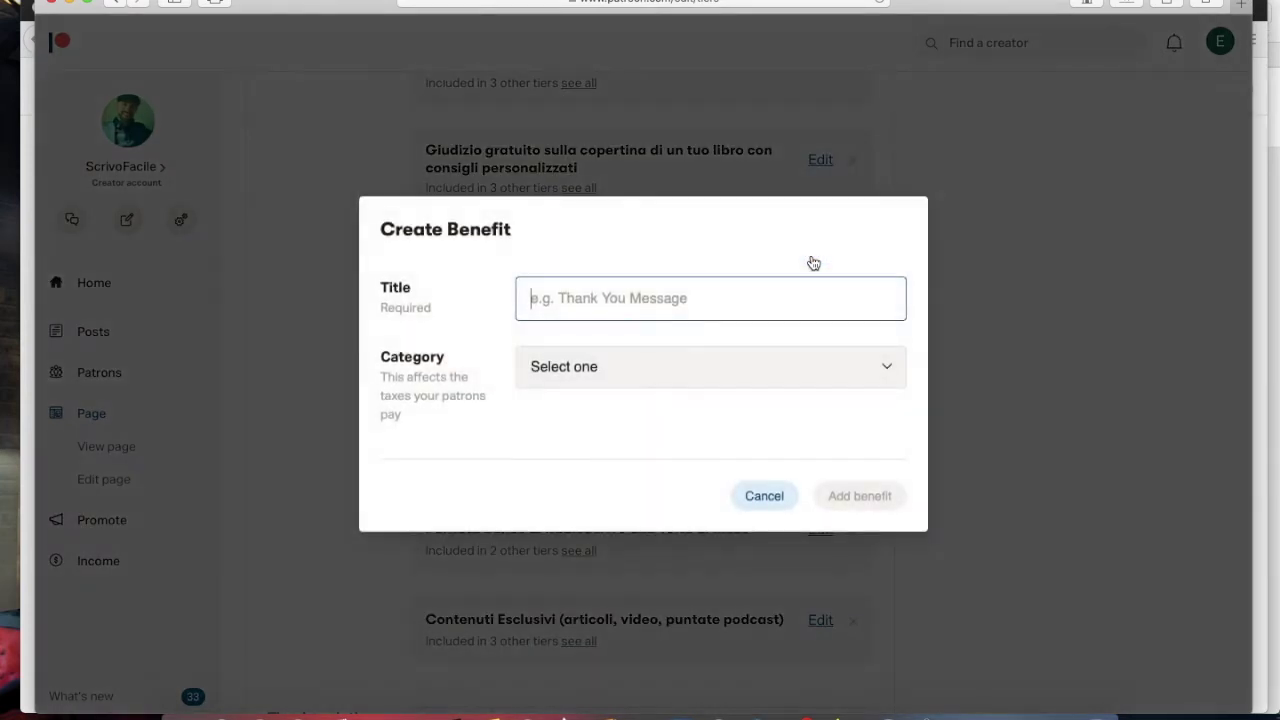
click(747, 370)
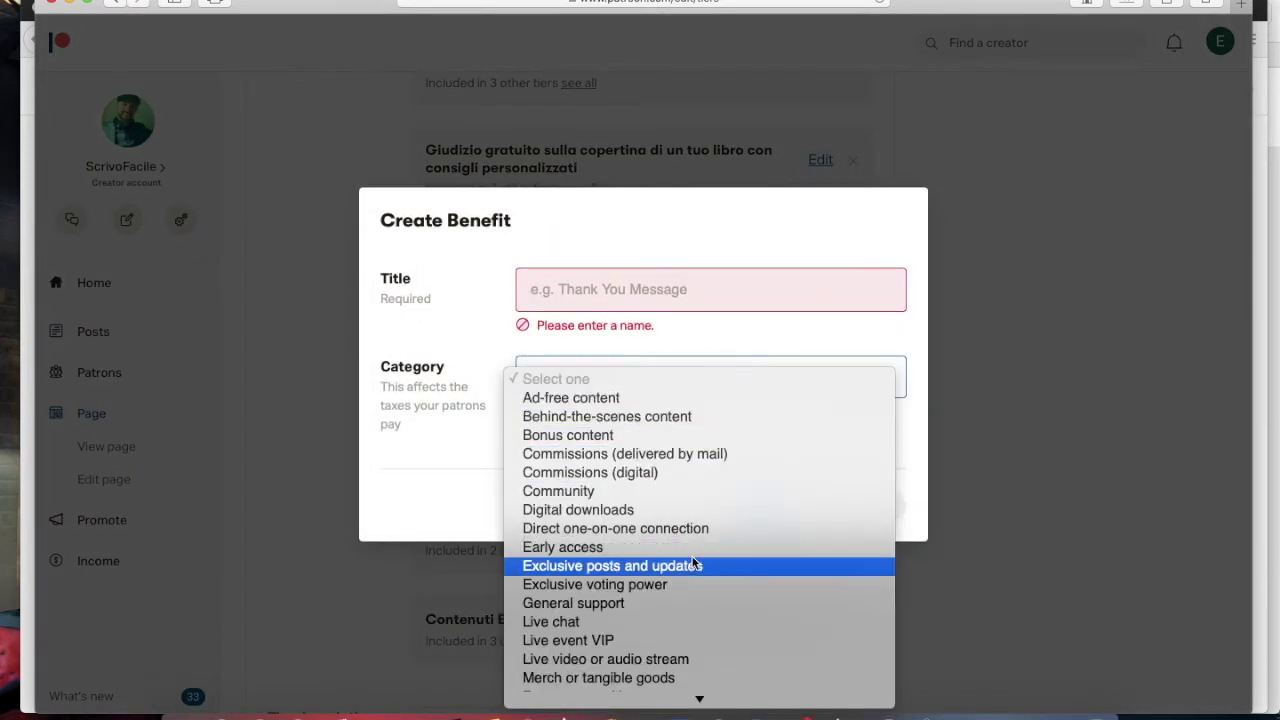
scroll(693, 565, down, 2)
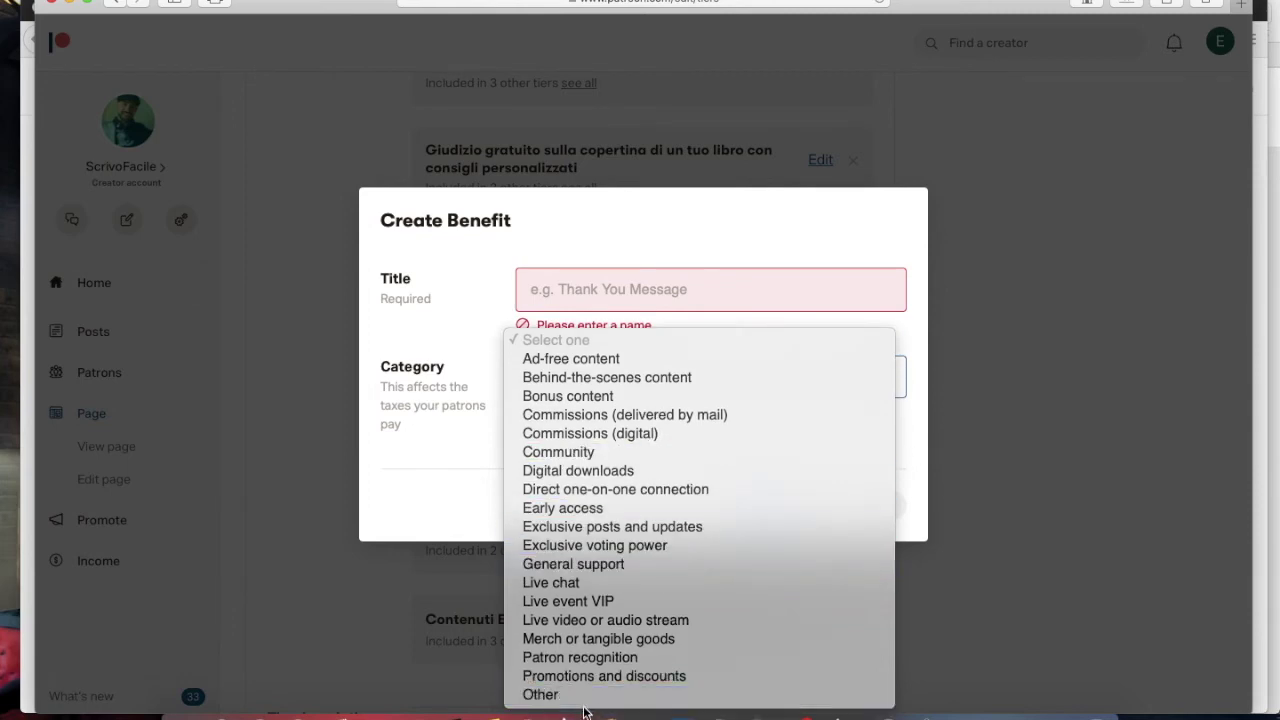
click(450, 455)
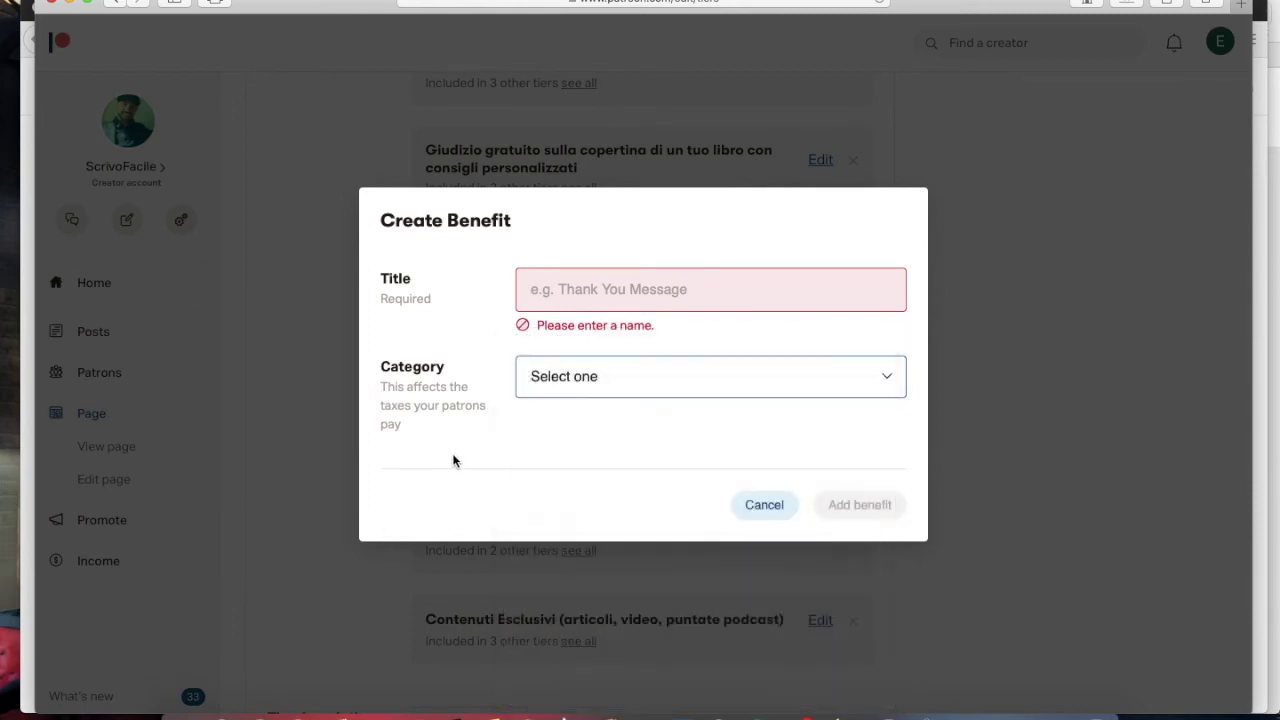
click(766, 507)
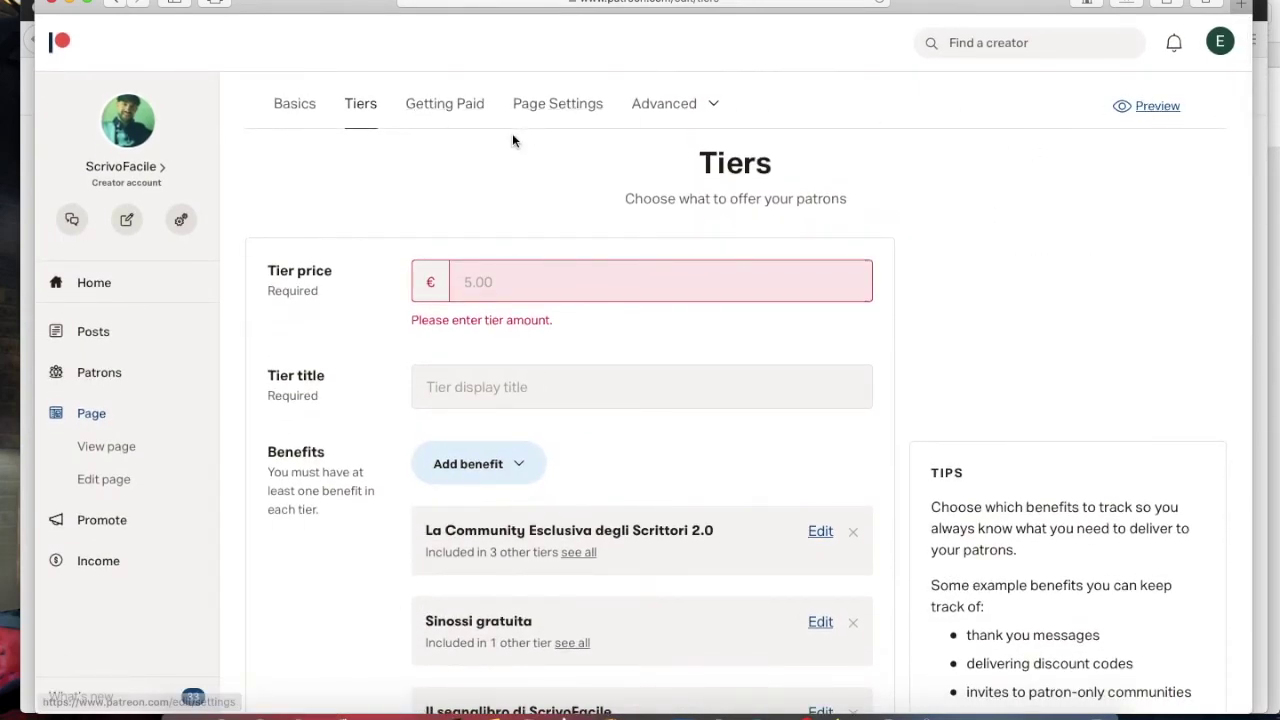
Examine the new tier's description and image fields along with their tips
scroll(1036, 248, down, 10)
scroll(1036, 250, down, 5)
scroll(1036, 250, up, 5)
scroll(1038, 250, down, 1)
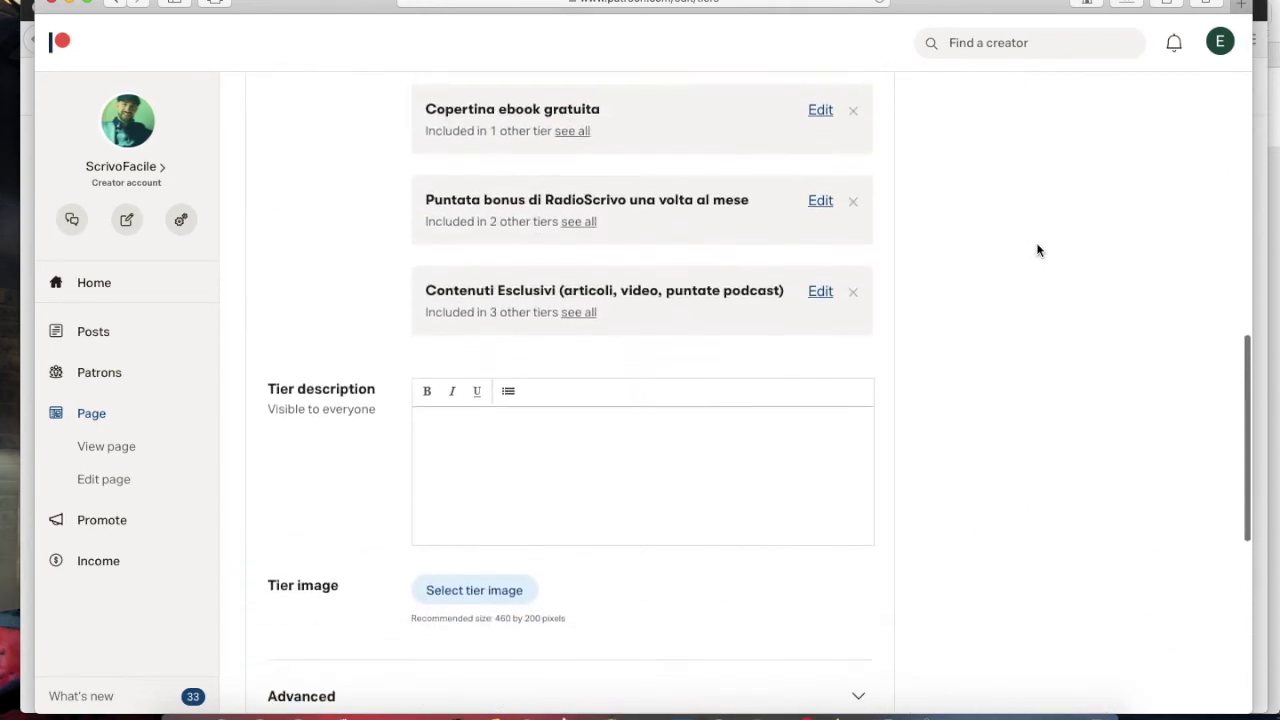
click(518, 424)
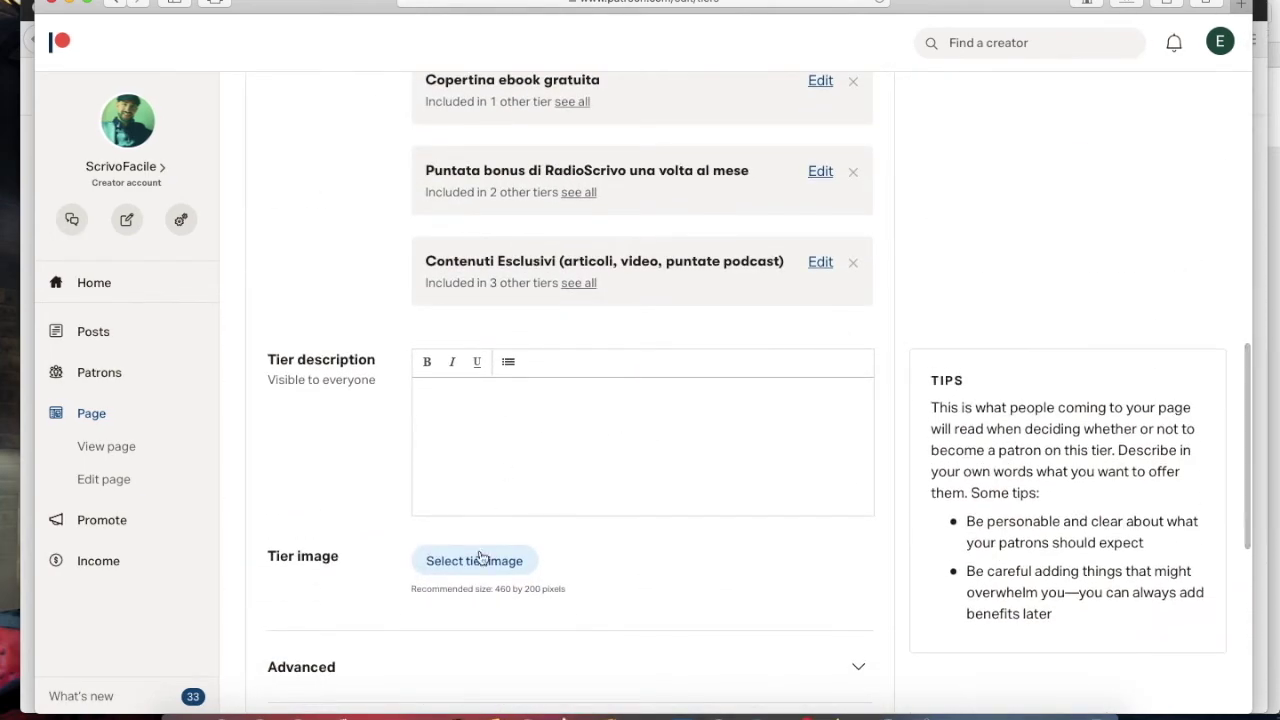
scroll(503, 558, down, 3)
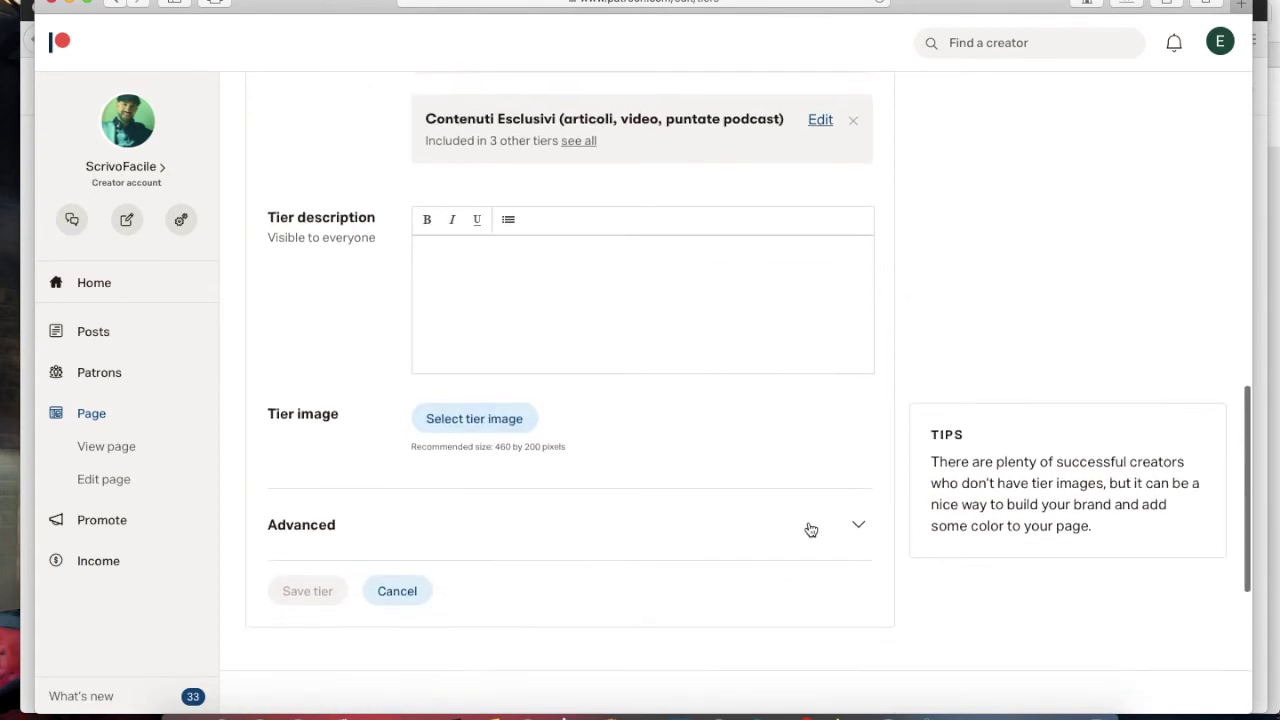
Examine the new tier's advanced options, including patron limit, shipping address, Discord roles and sales tax
click(858, 530)
scroll(862, 532, down, 3)
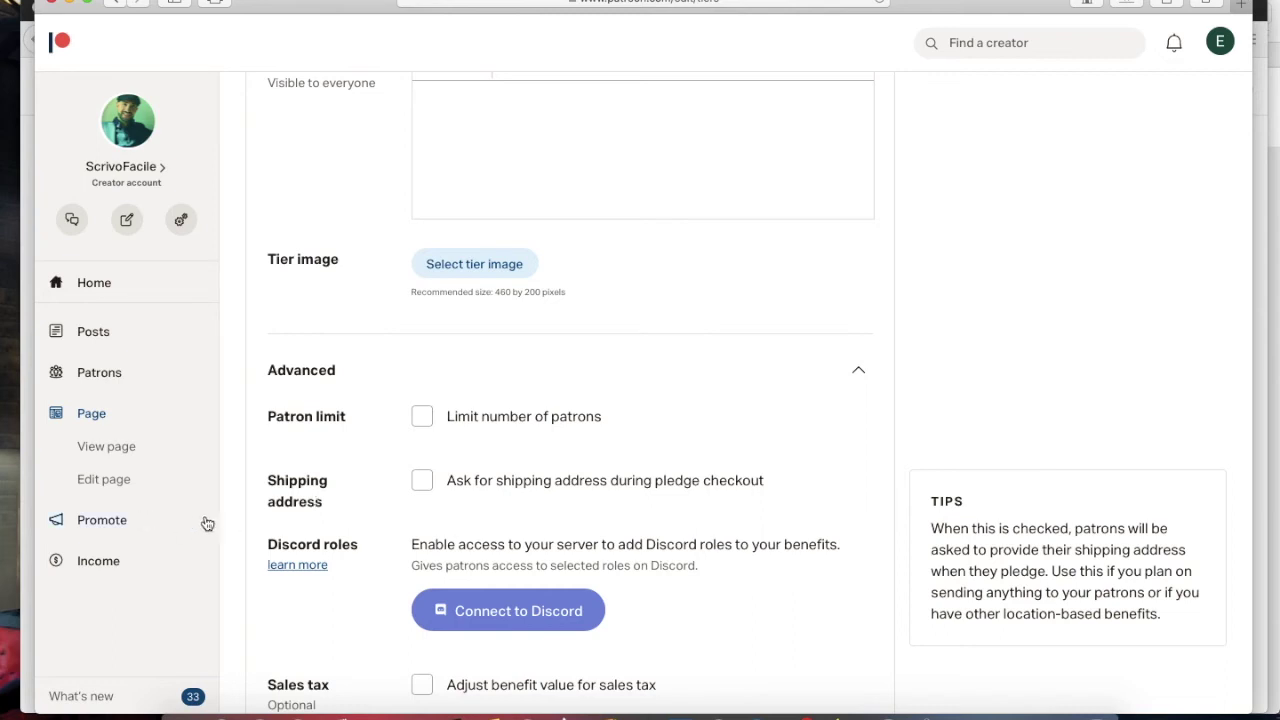
click(856, 371)
scroll(855, 373, up, 20)
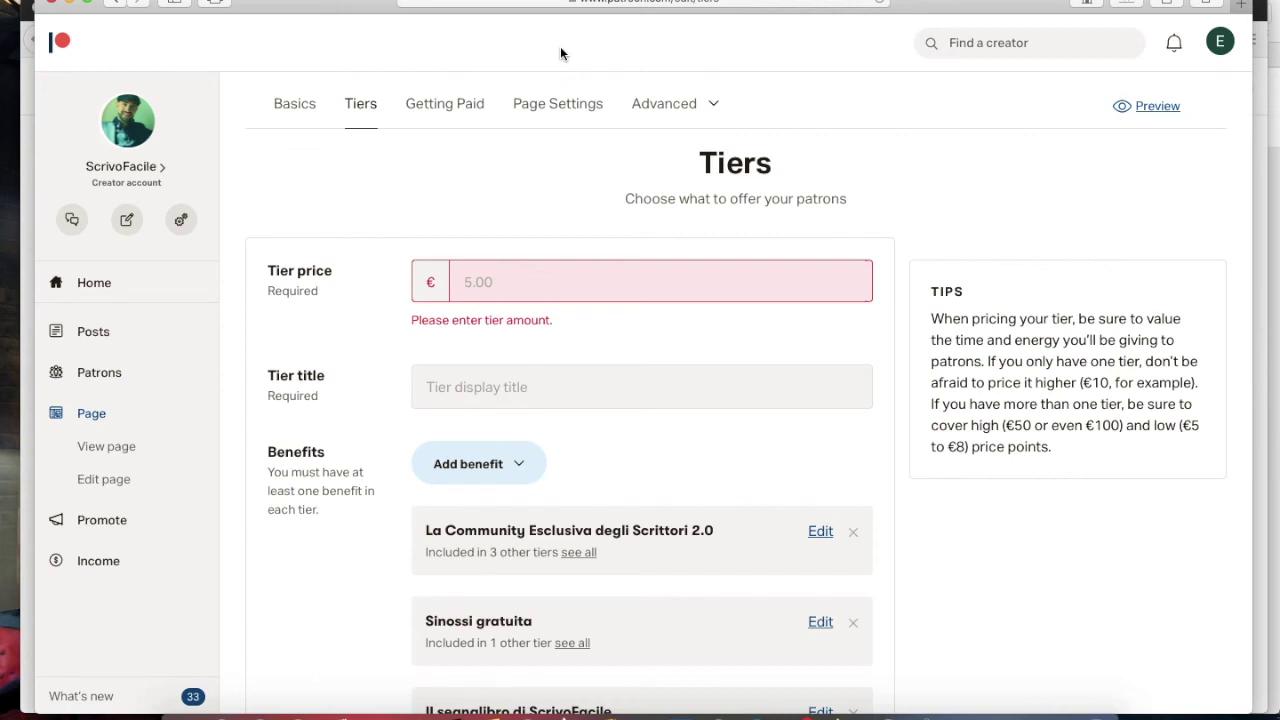
Open the page's payment setup and examine the payment schedule, page currency and payout settings
click(476, 108)
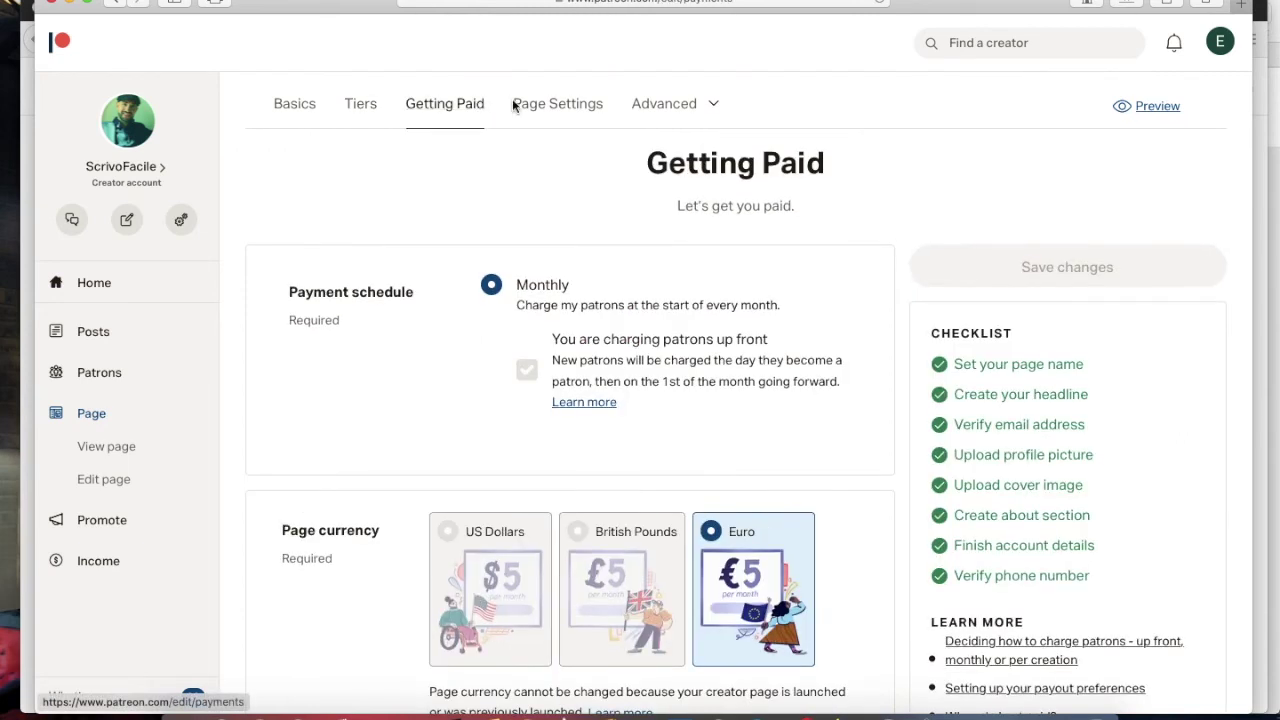
scroll(357, 214, down, 1)
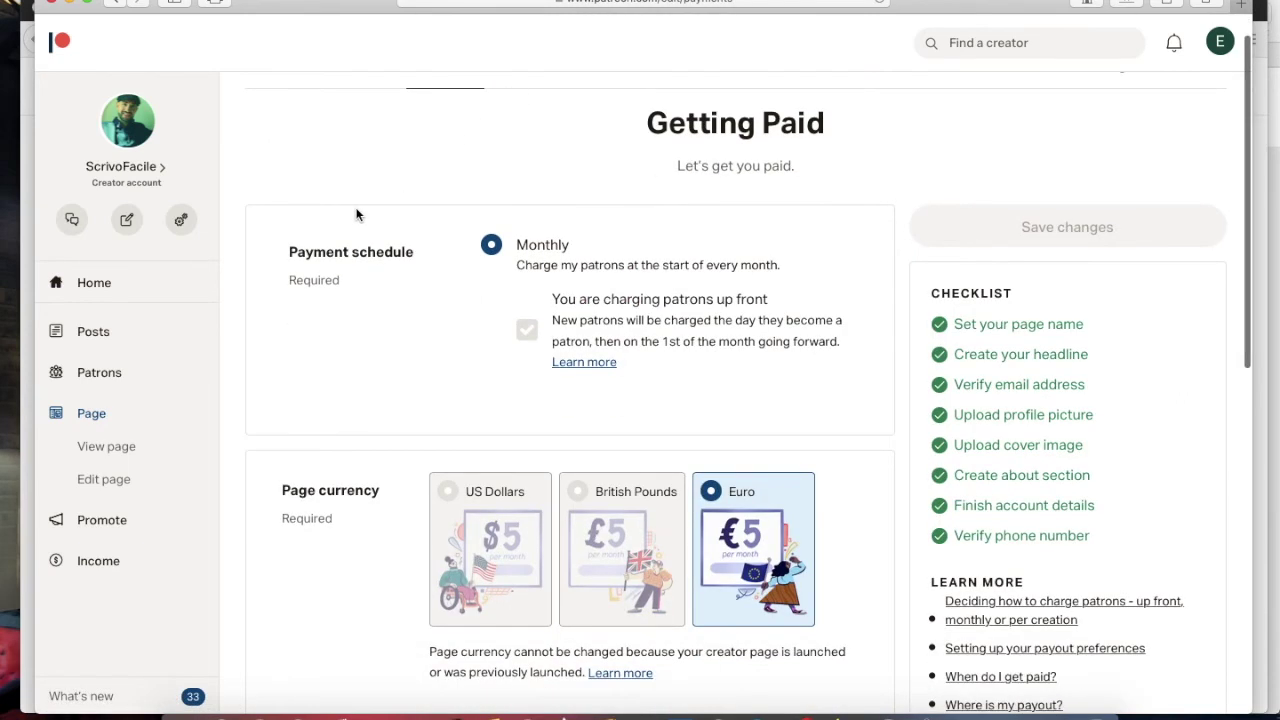
scroll(425, 310, down, 3)
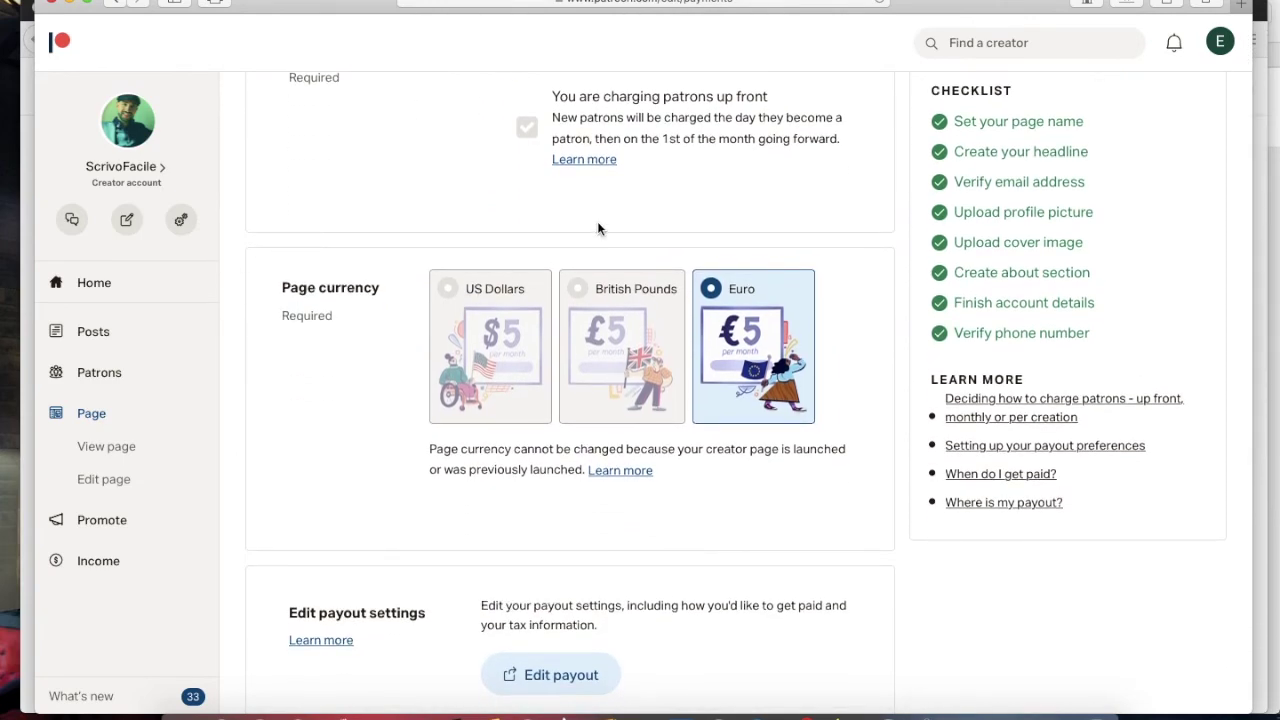
scroll(597, 228, up, 3)
scroll(597, 228, down, 2)
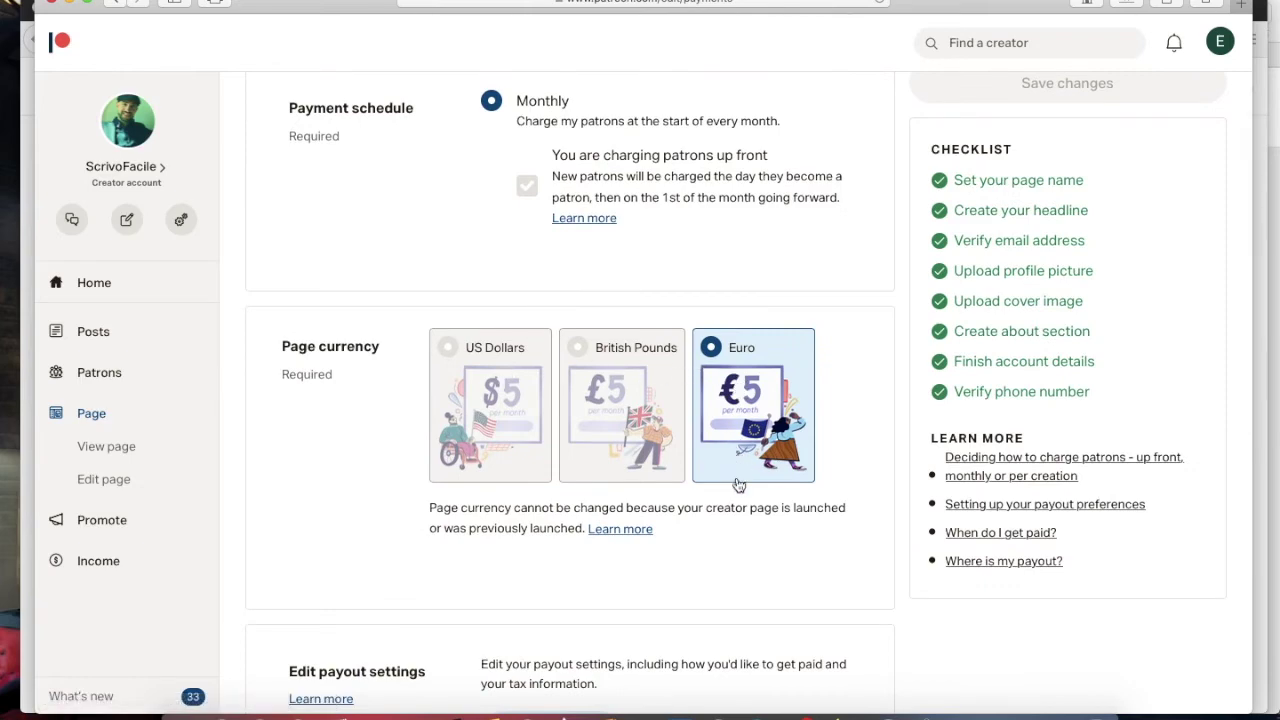
scroll(734, 517, down, 1)
scroll(734, 525, down, 4)
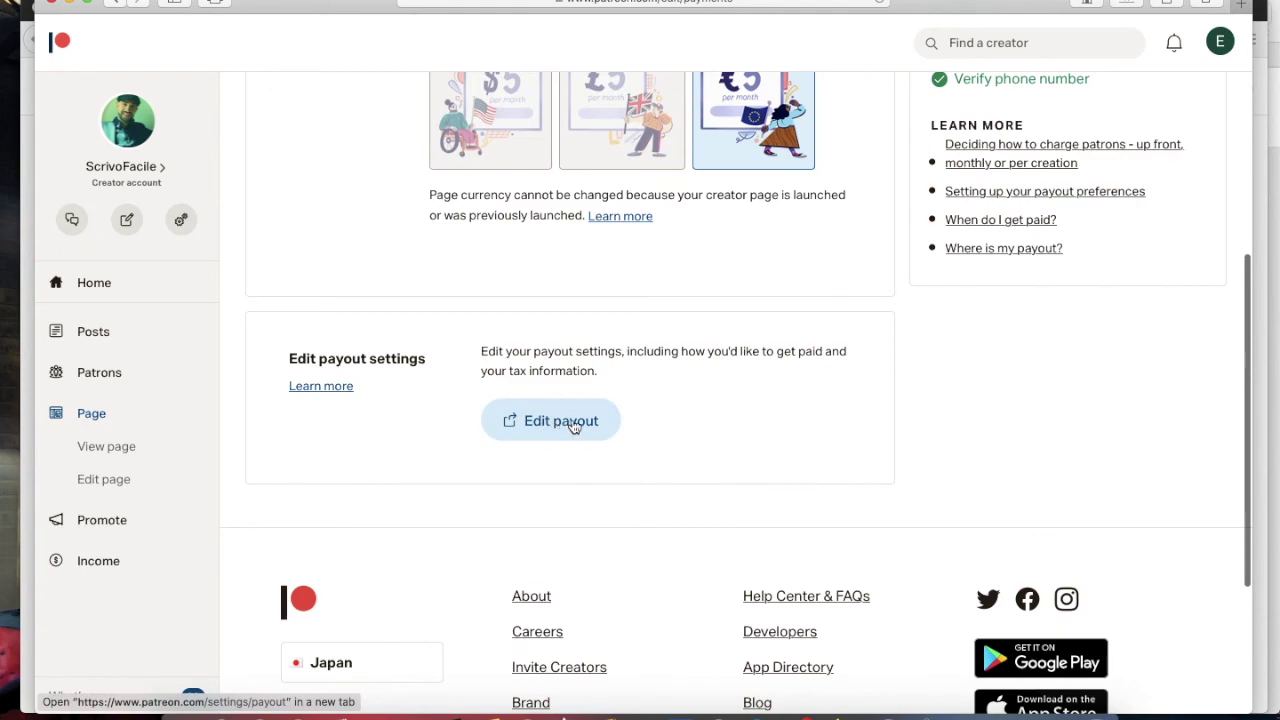
scroll(653, 415, up, 8)
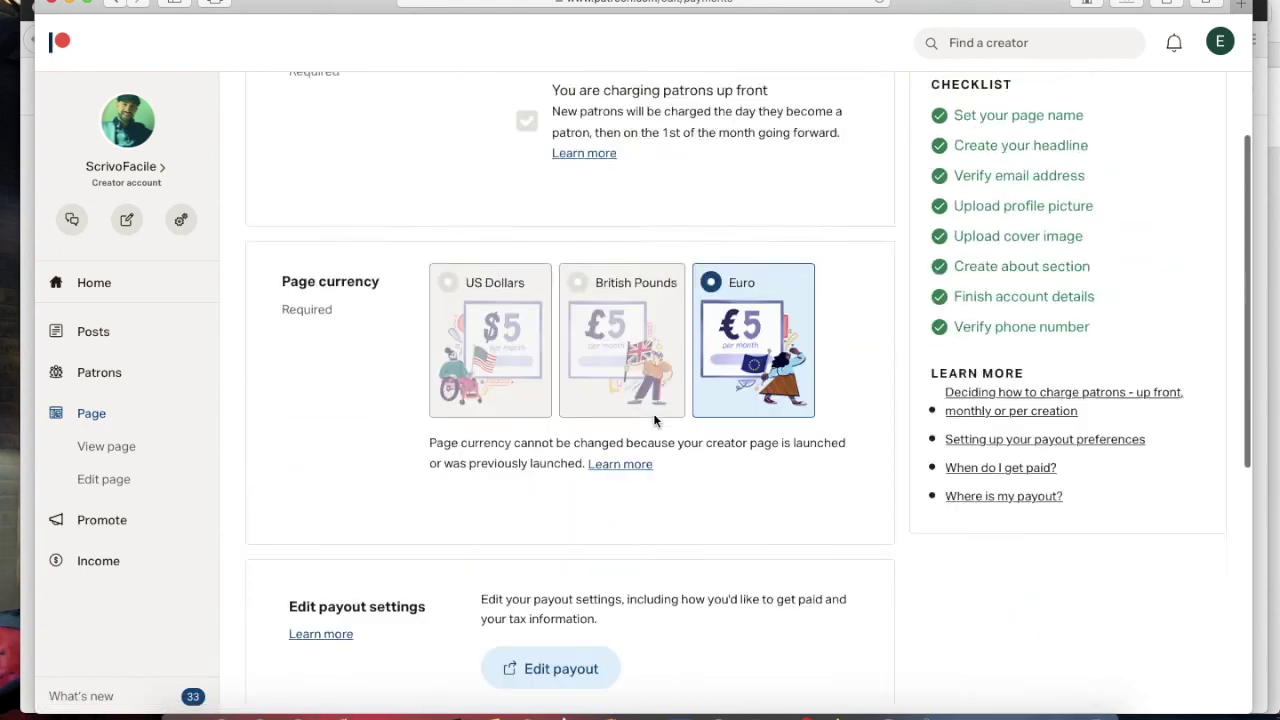
Open the page settings and examine the country of residence, brand color, and earnings and patronage visibility options
click(579, 107)
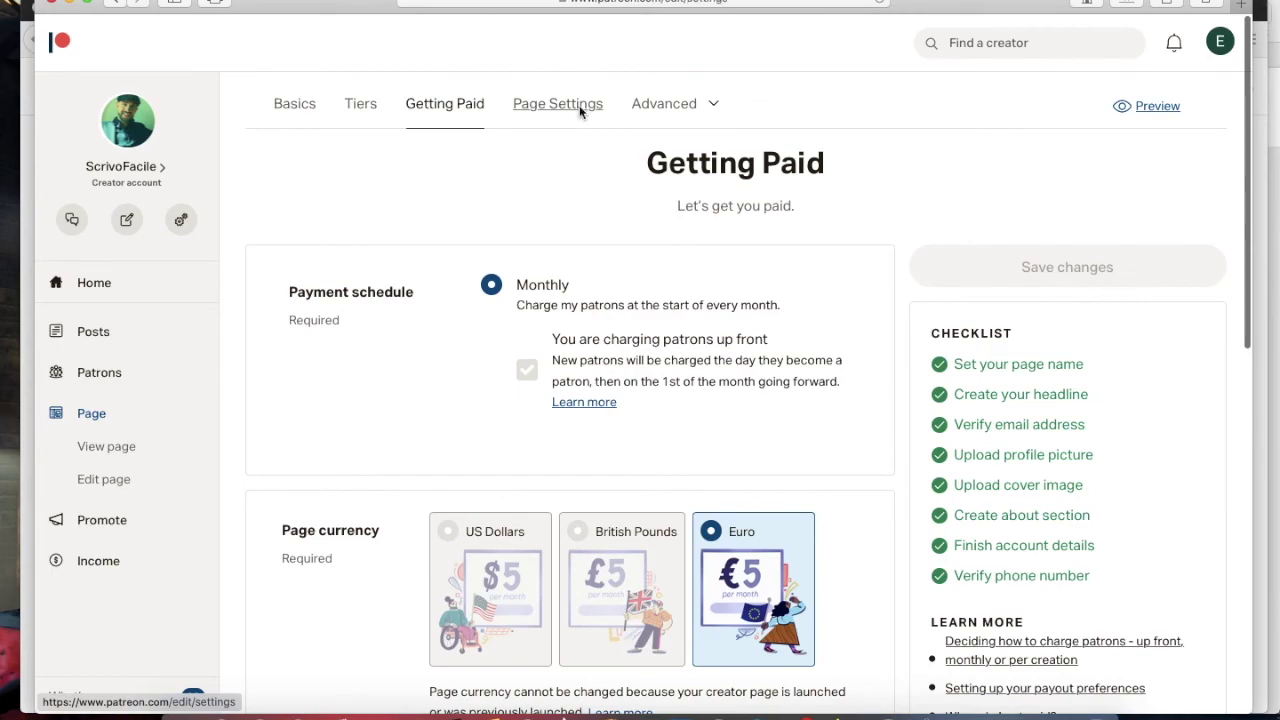
scroll(500, 177, down, 6)
scroll(500, 177, down, 9)
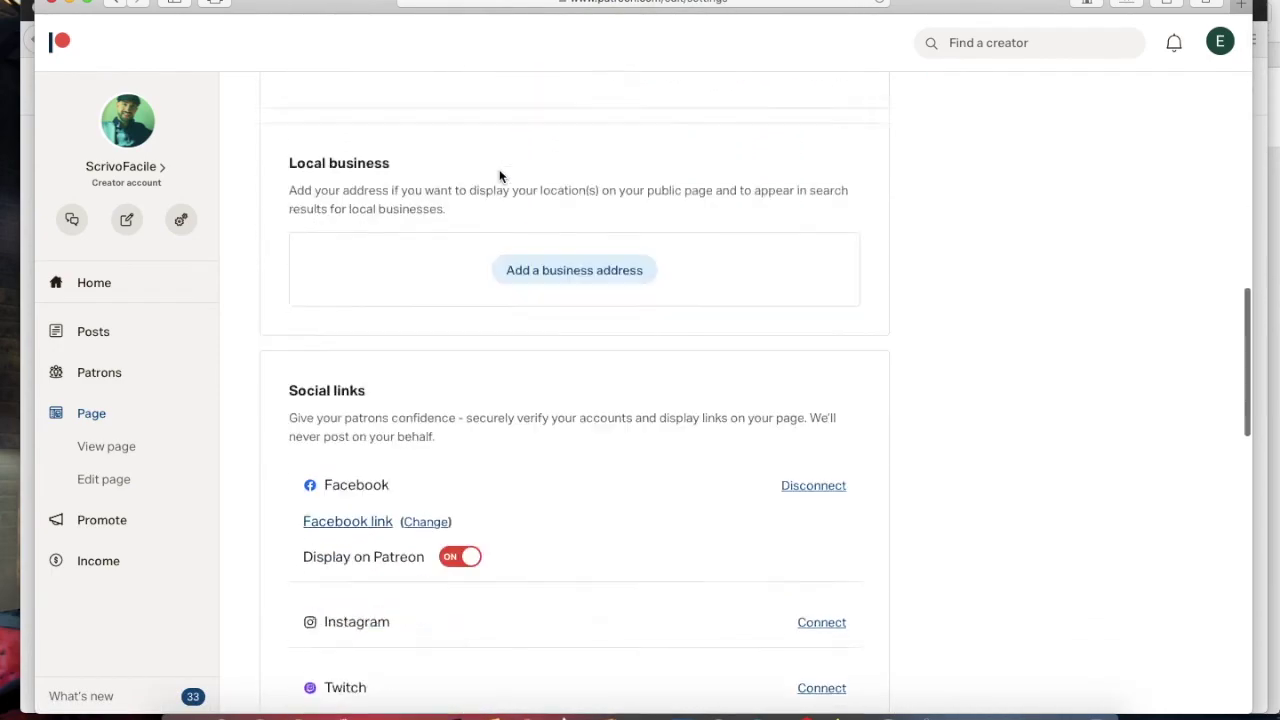
scroll(500, 177, up, 8)
scroll(500, 176, up, 5)
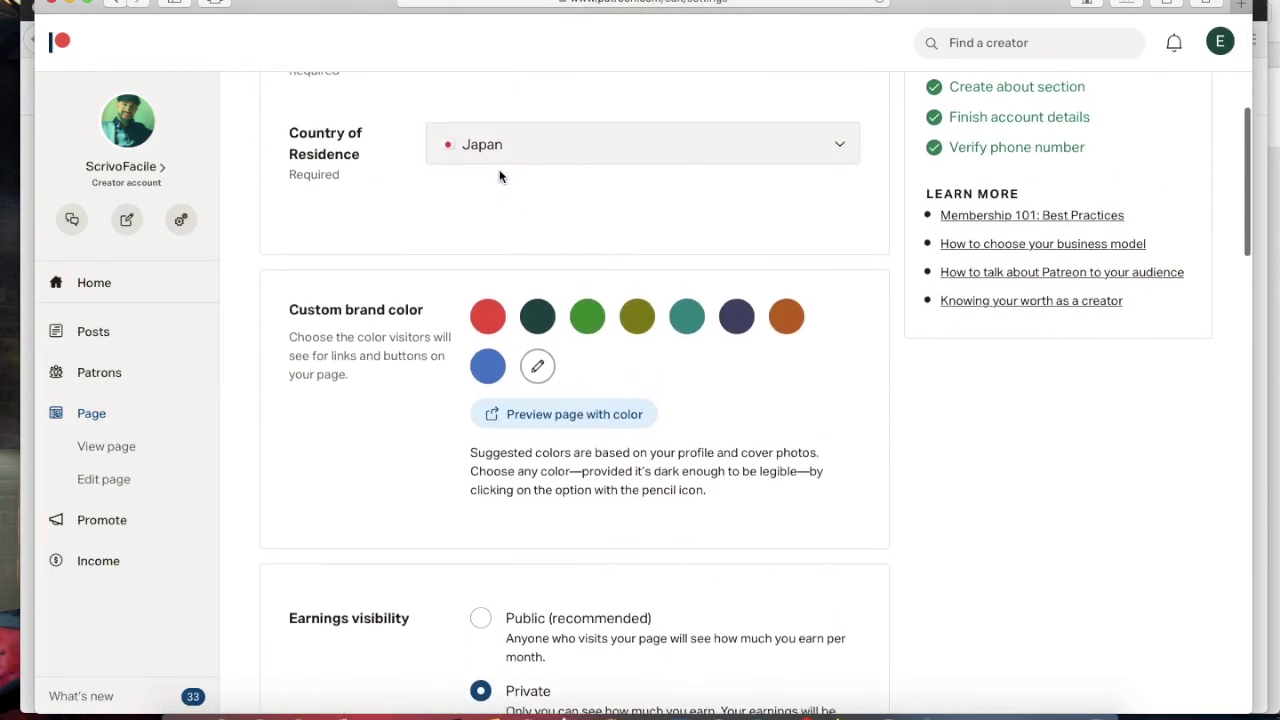
scroll(501, 177, down, 5)
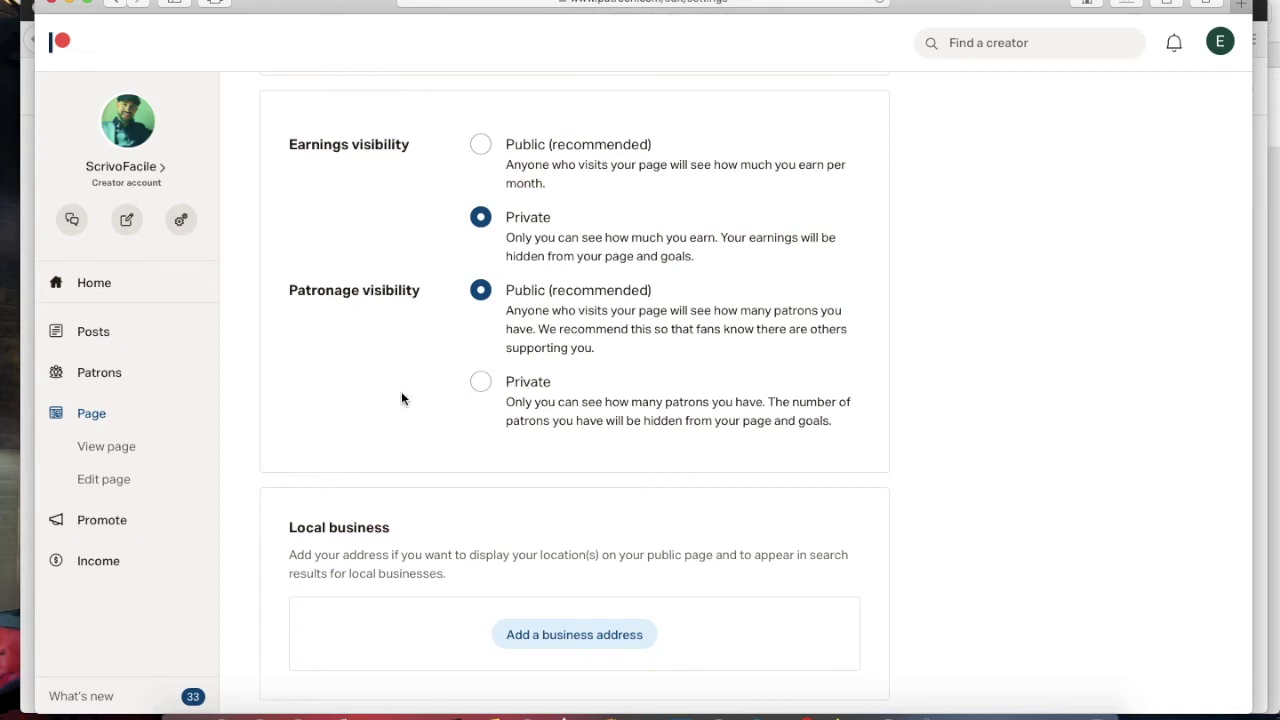
Examine the local business, social links, adult content, Google Analytics and RSS audio feed settings
scroll(401, 397, down, 3)
scroll(401, 397, down, 2)
scroll(401, 397, down, 3)
scroll(640, 294, down, 3)
scroll(640, 294, up, 2)
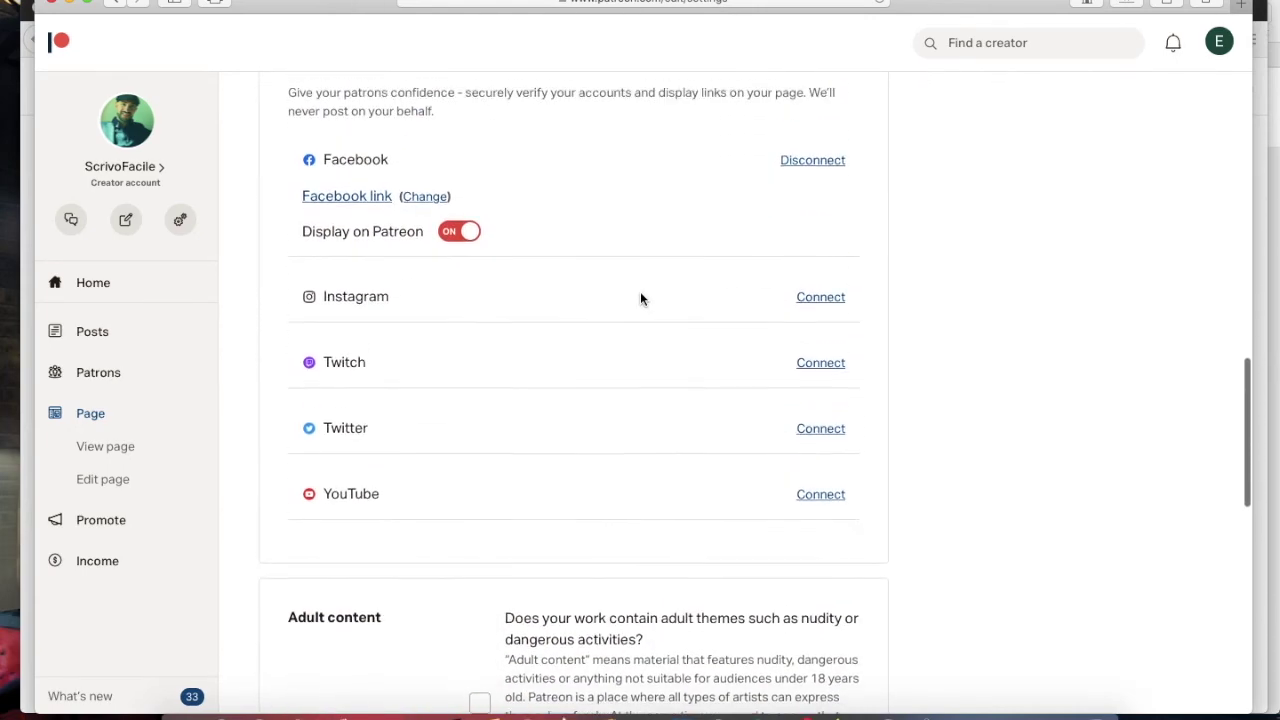
scroll(640, 294, down, 4)
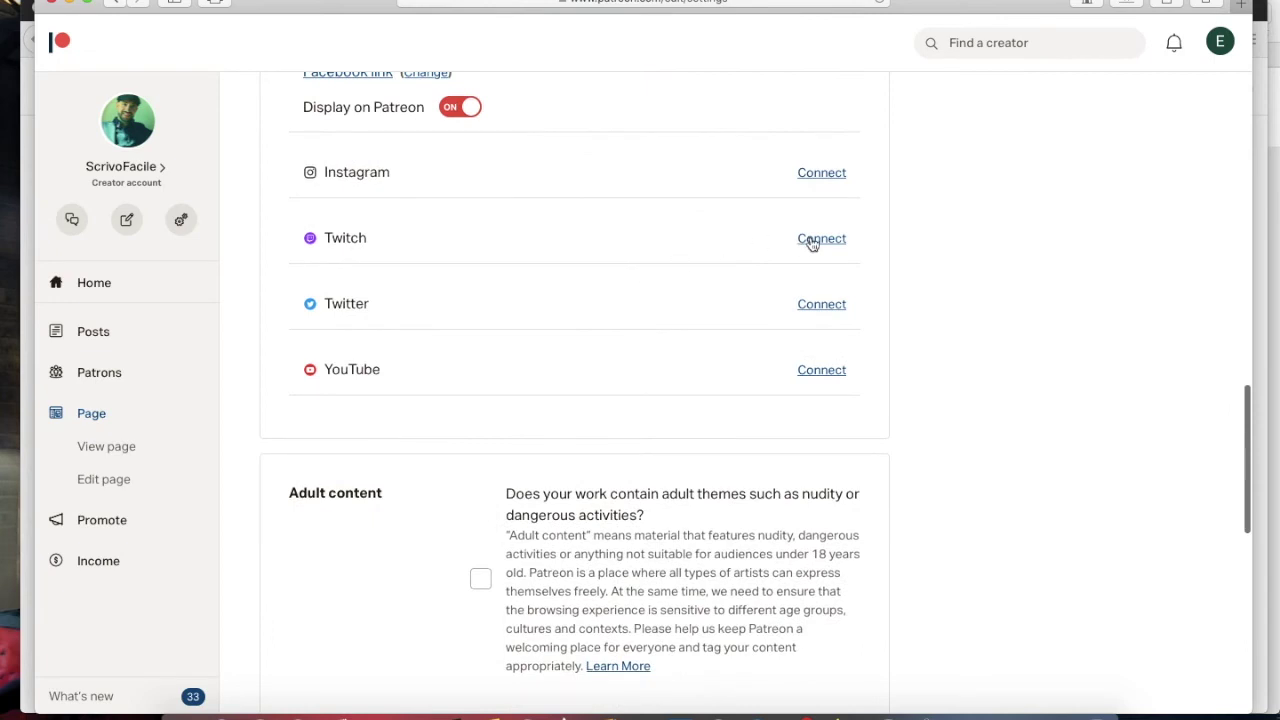
scroll(626, 290, down, 5)
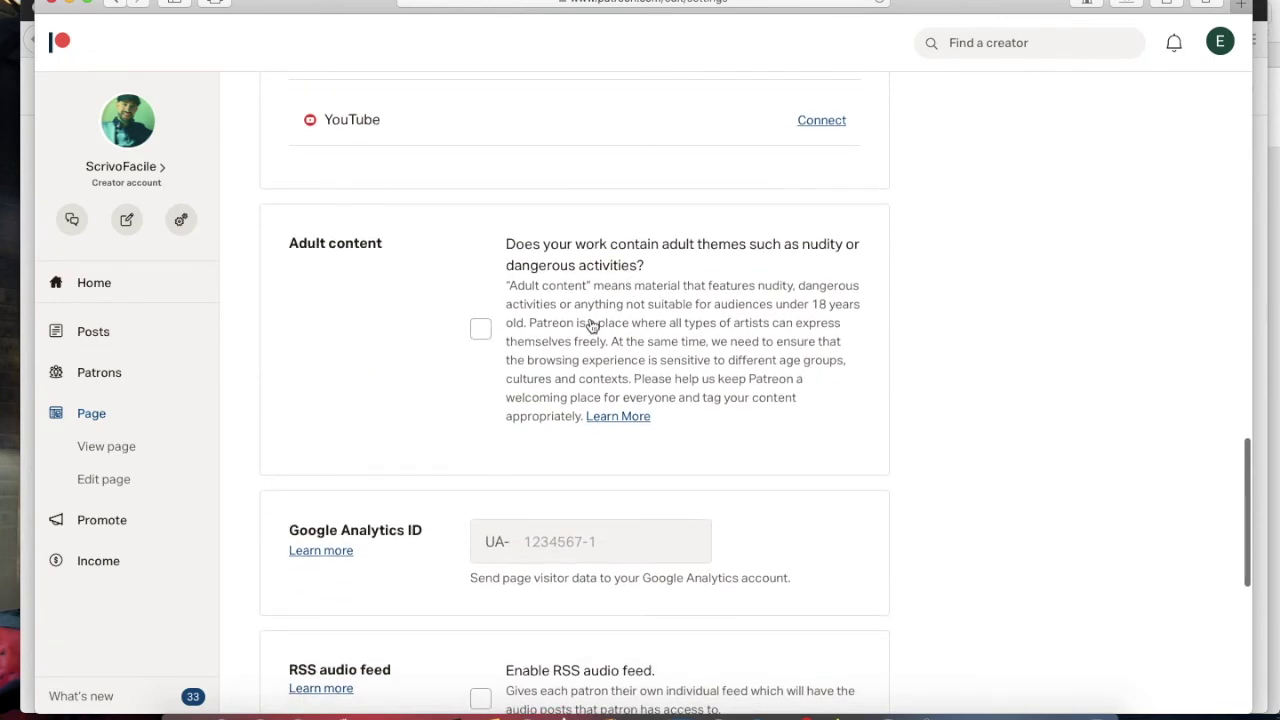
scroll(591, 323, down, 6)
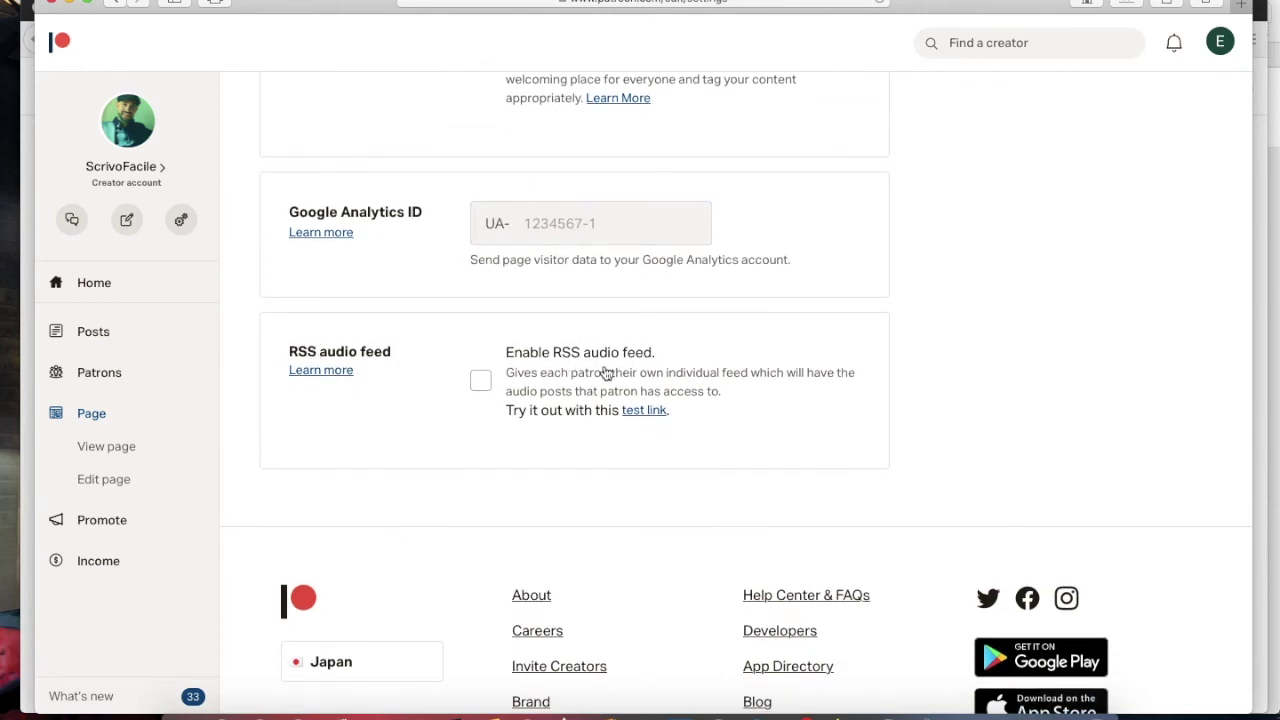
scroll(607, 377, up, 10)
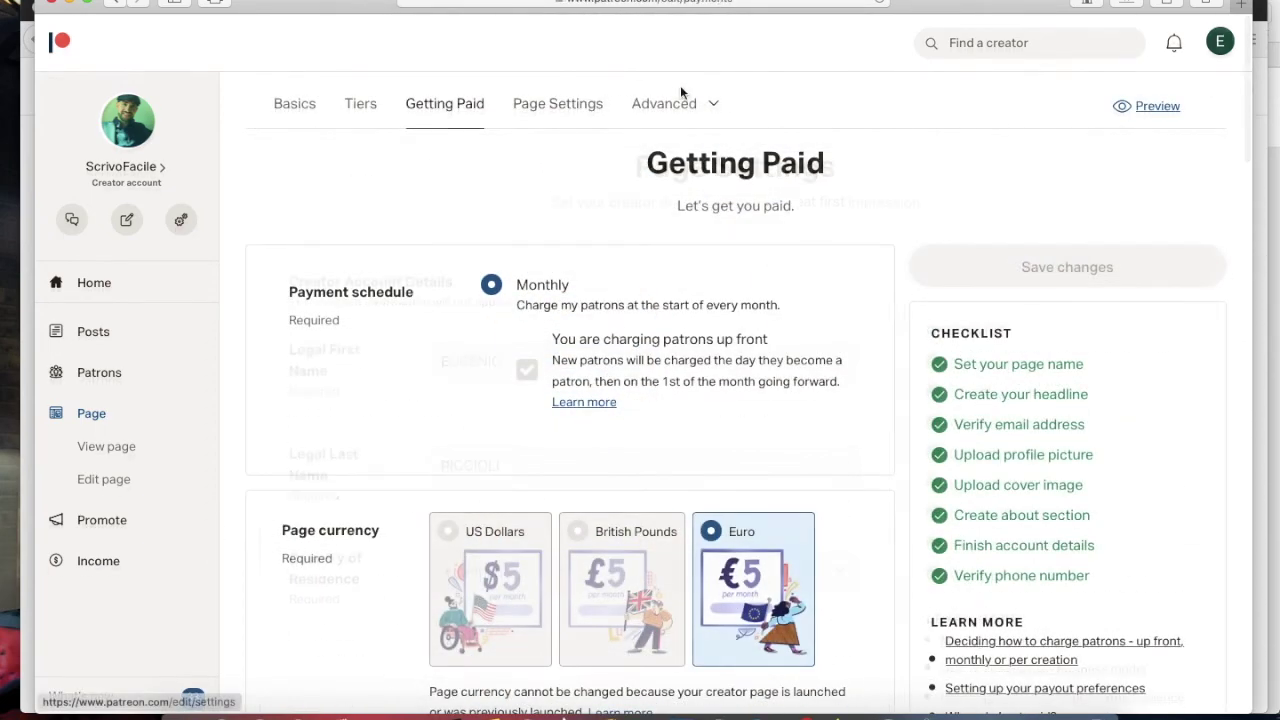
Open the page's goals and examine the goal types and the existing goal's patron number and description
click(711, 105)
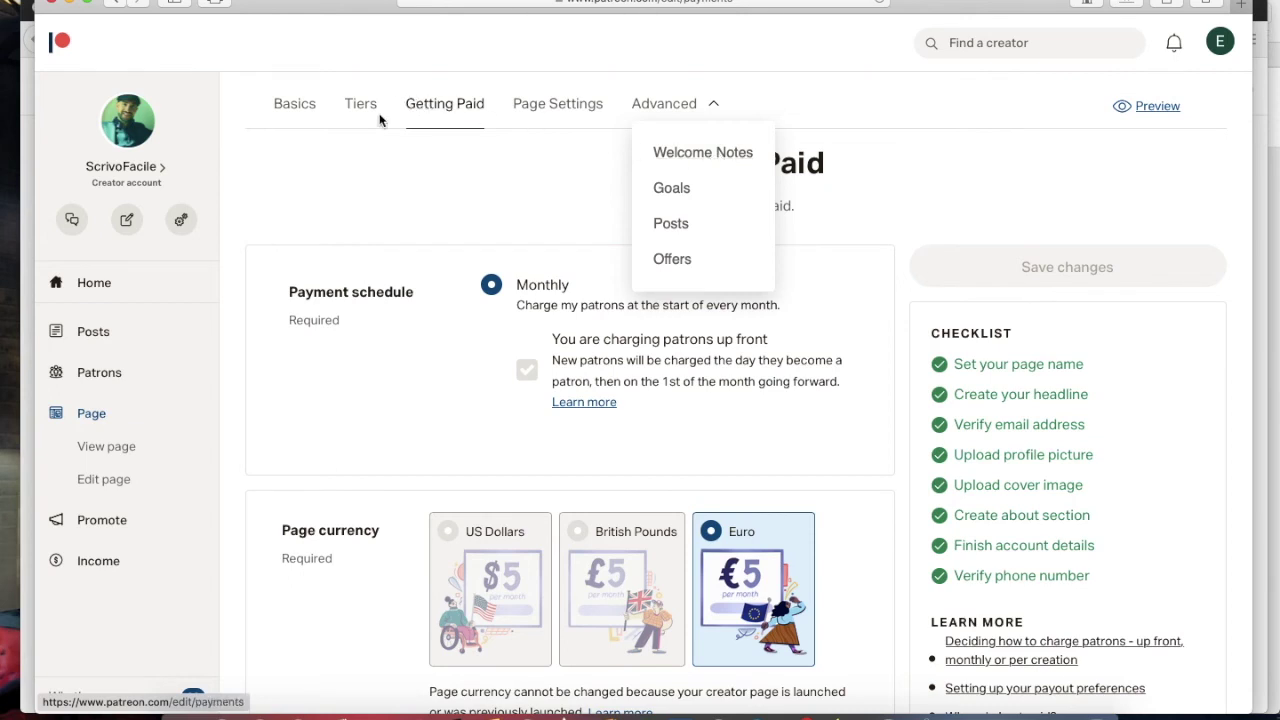
click(684, 191)
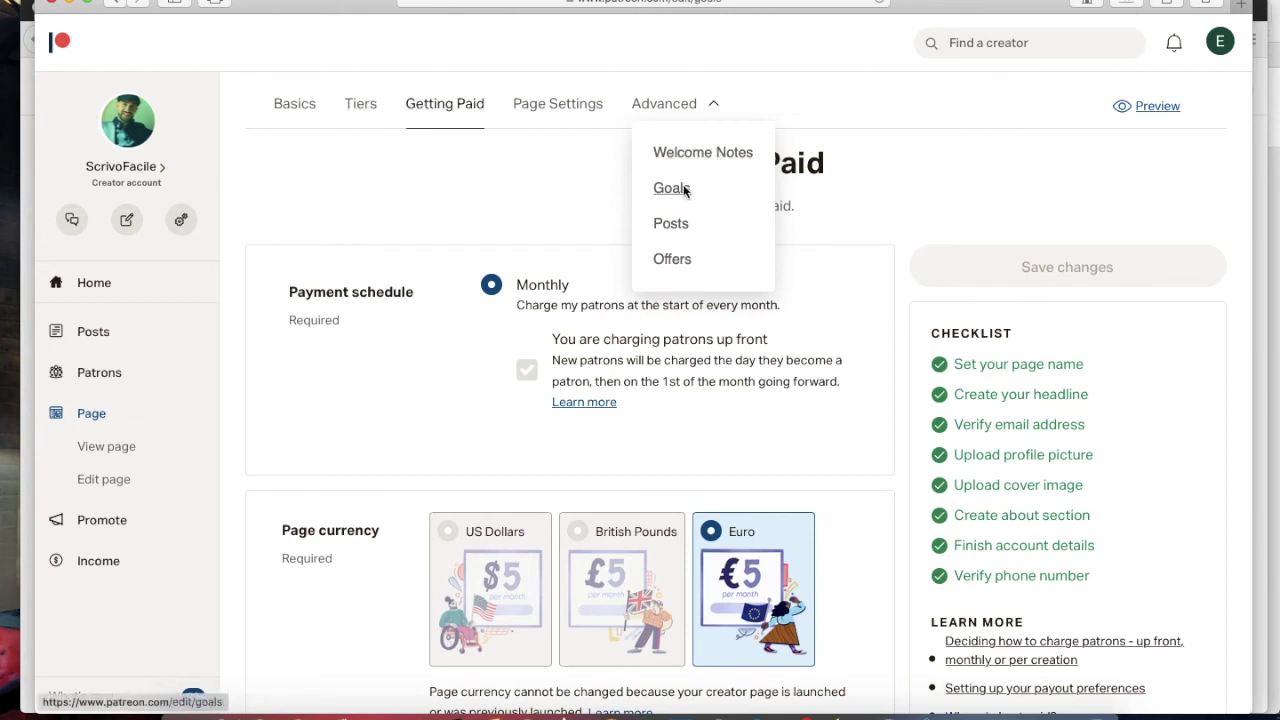
scroll(437, 205, down, 3)
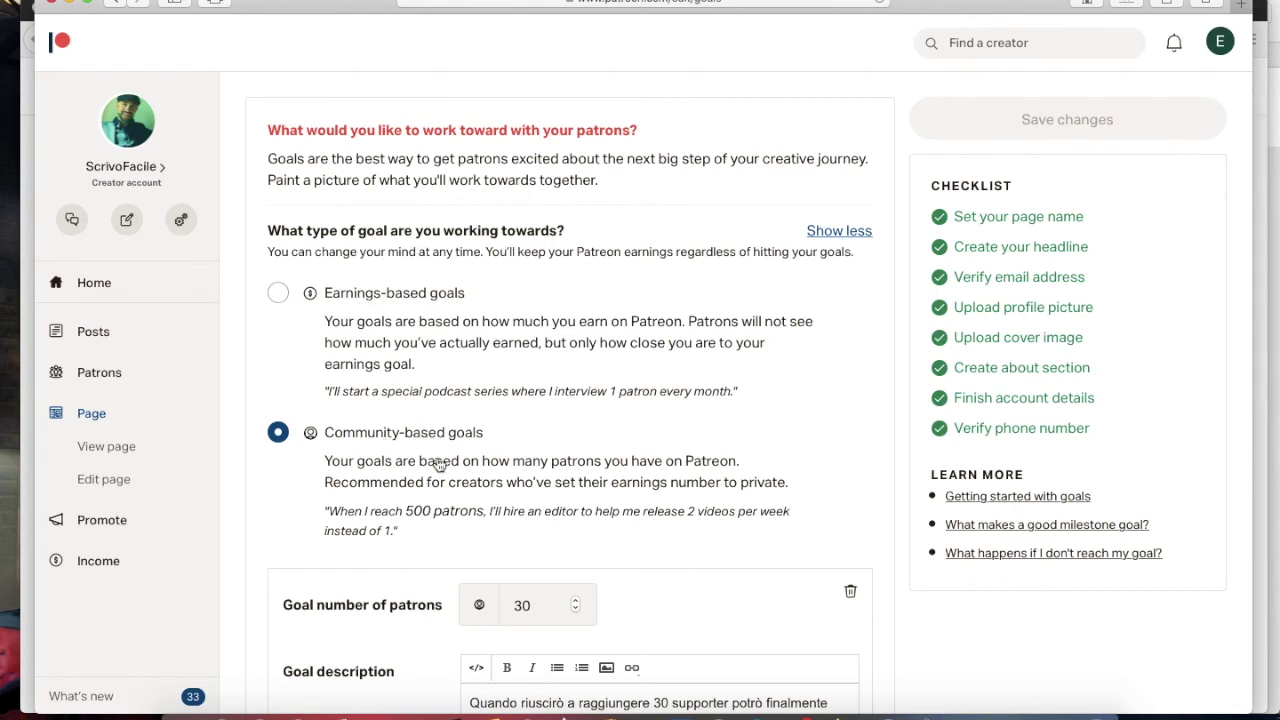
scroll(439, 465, down, 5)
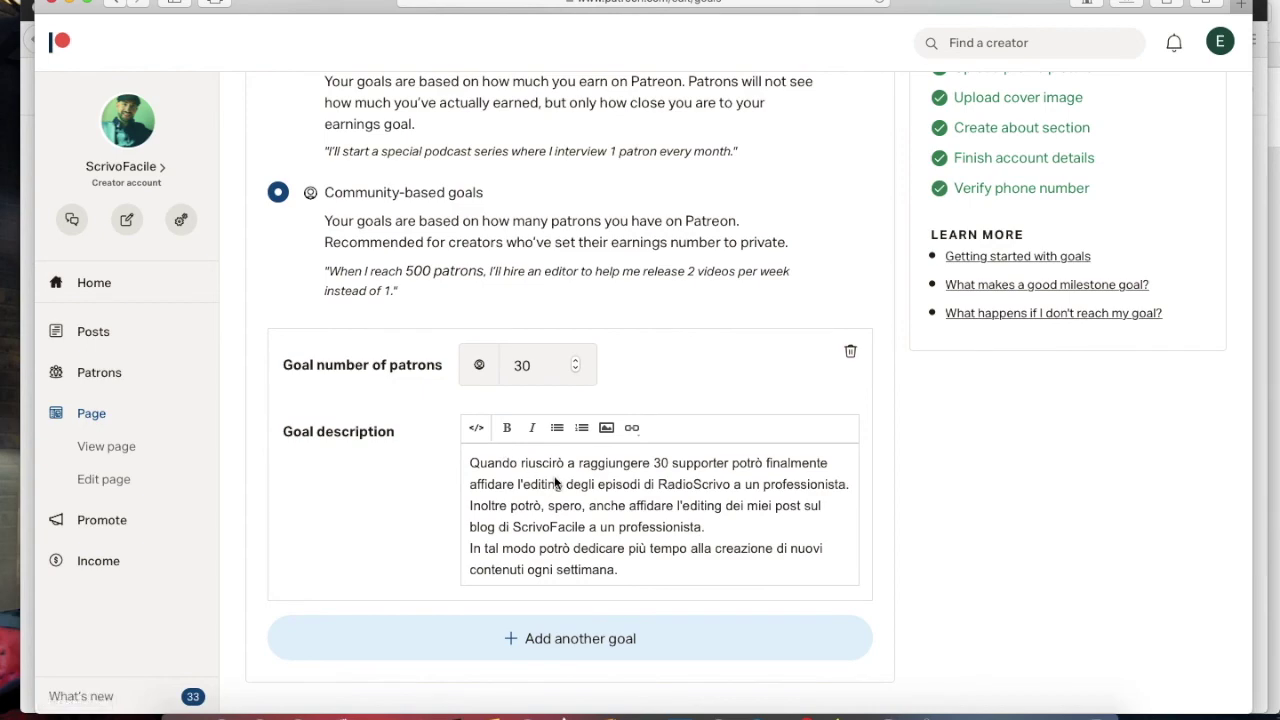
scroll(556, 483, down, 9)
scroll(554, 480, up, 6)
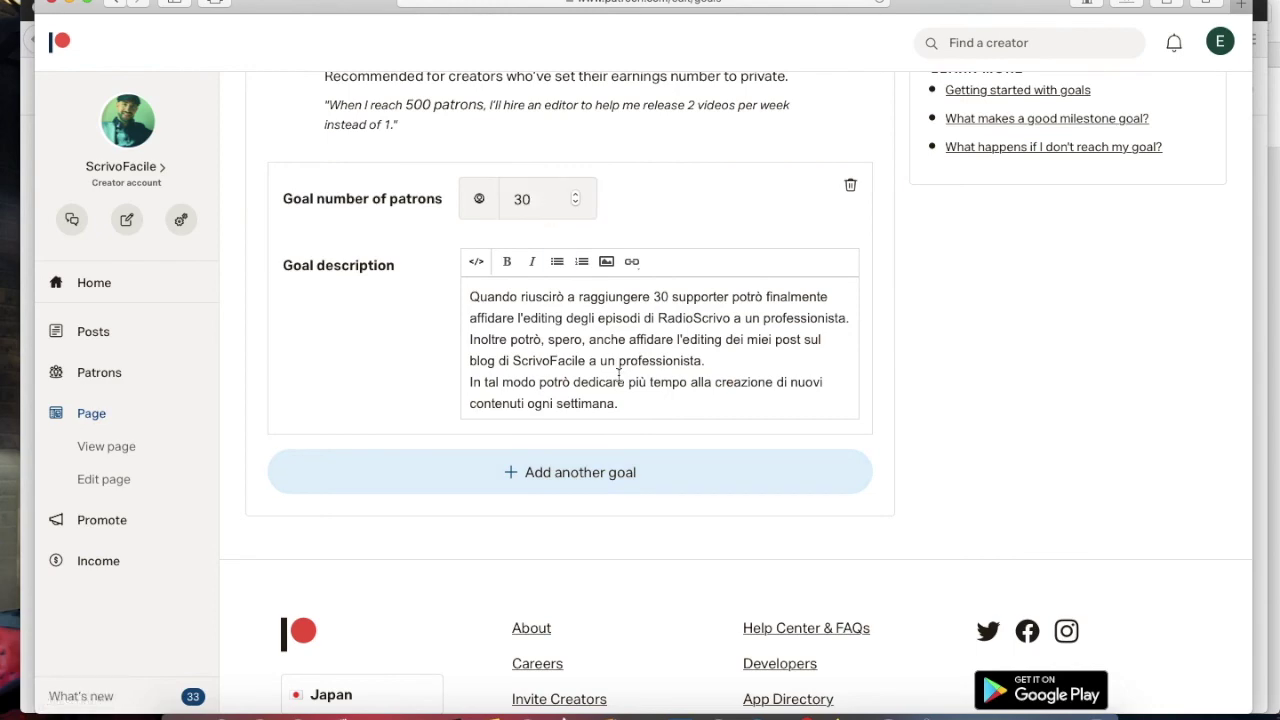
scroll(588, 470, up, 5)
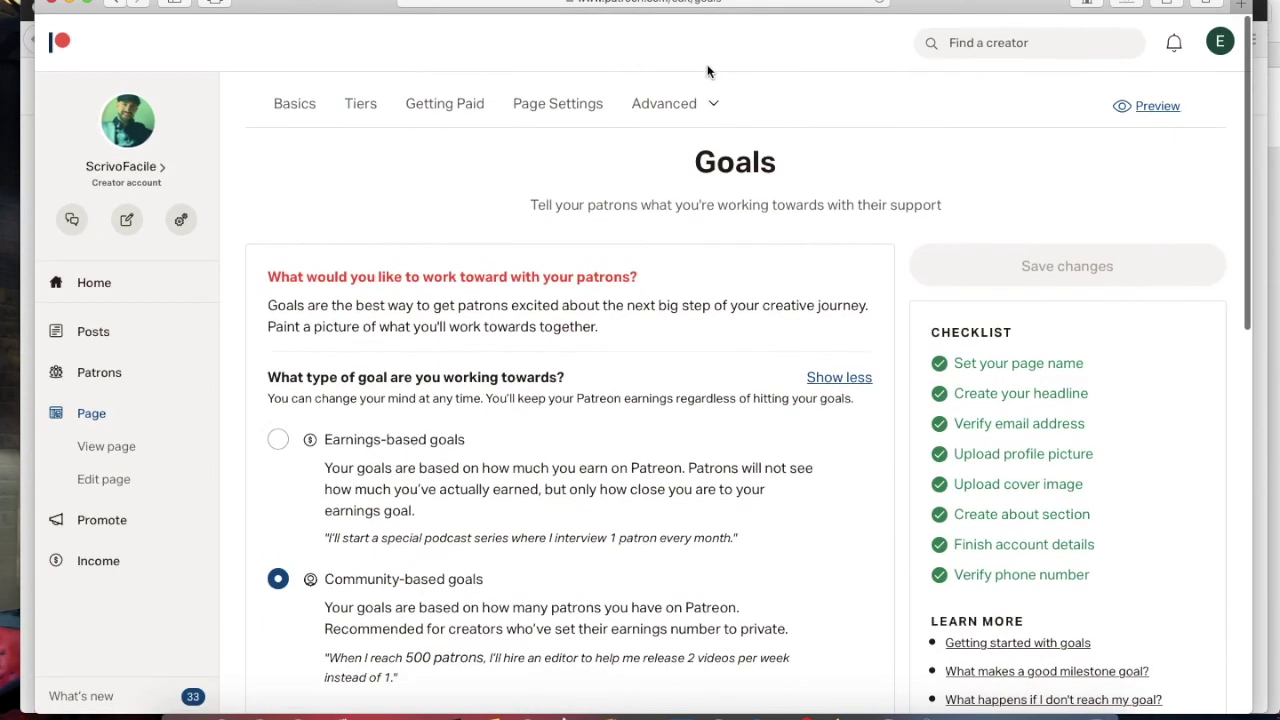
Open the page's post settings, launch the post manager, and start a new text post
click(716, 107)
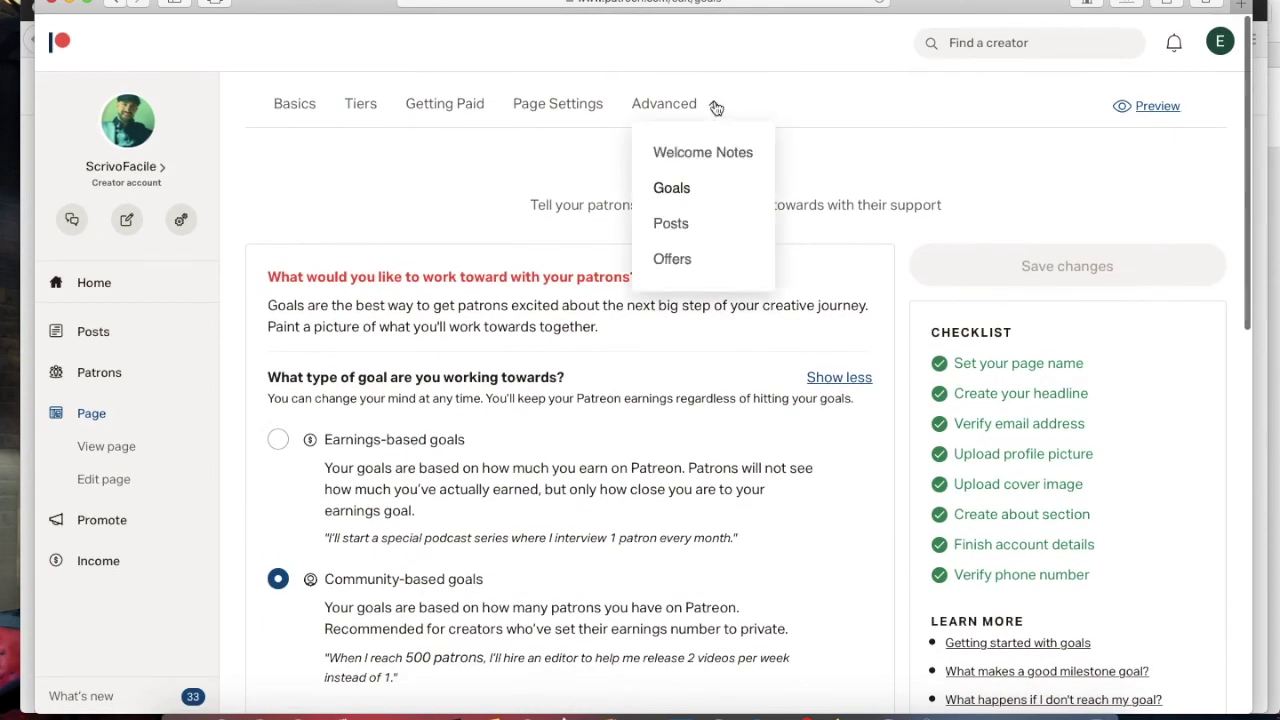
click(667, 226)
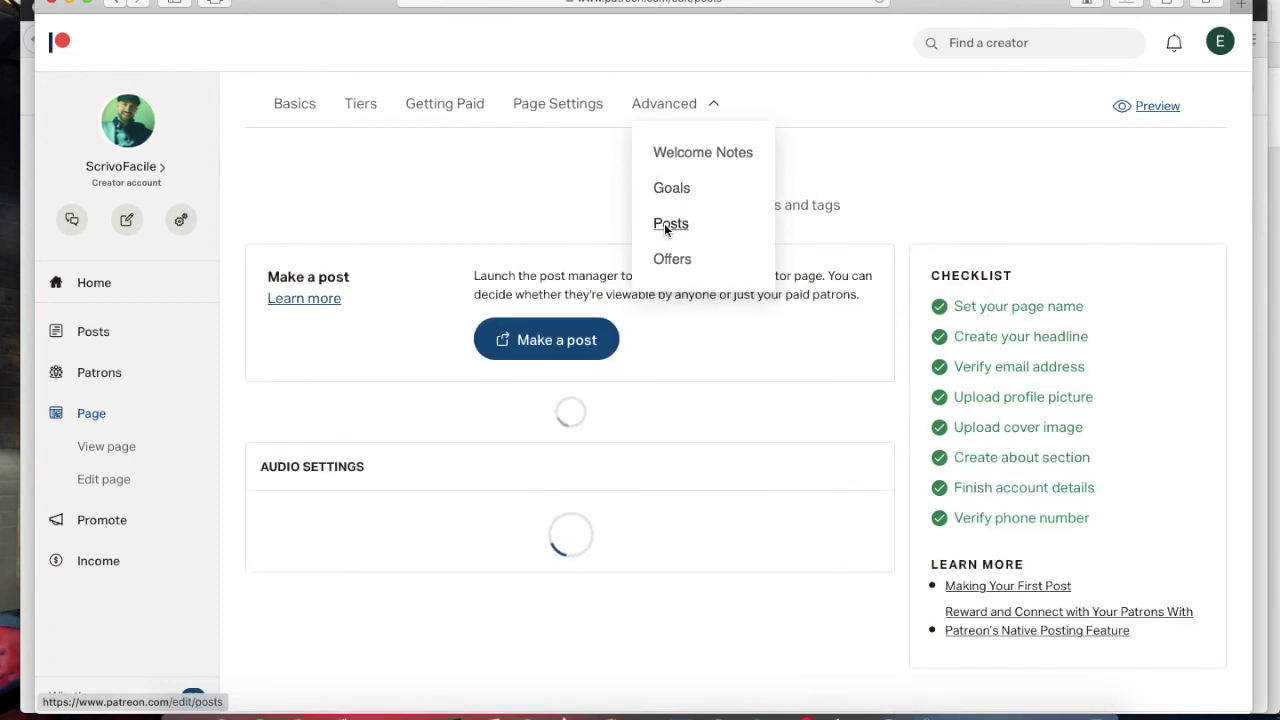
click(553, 345)
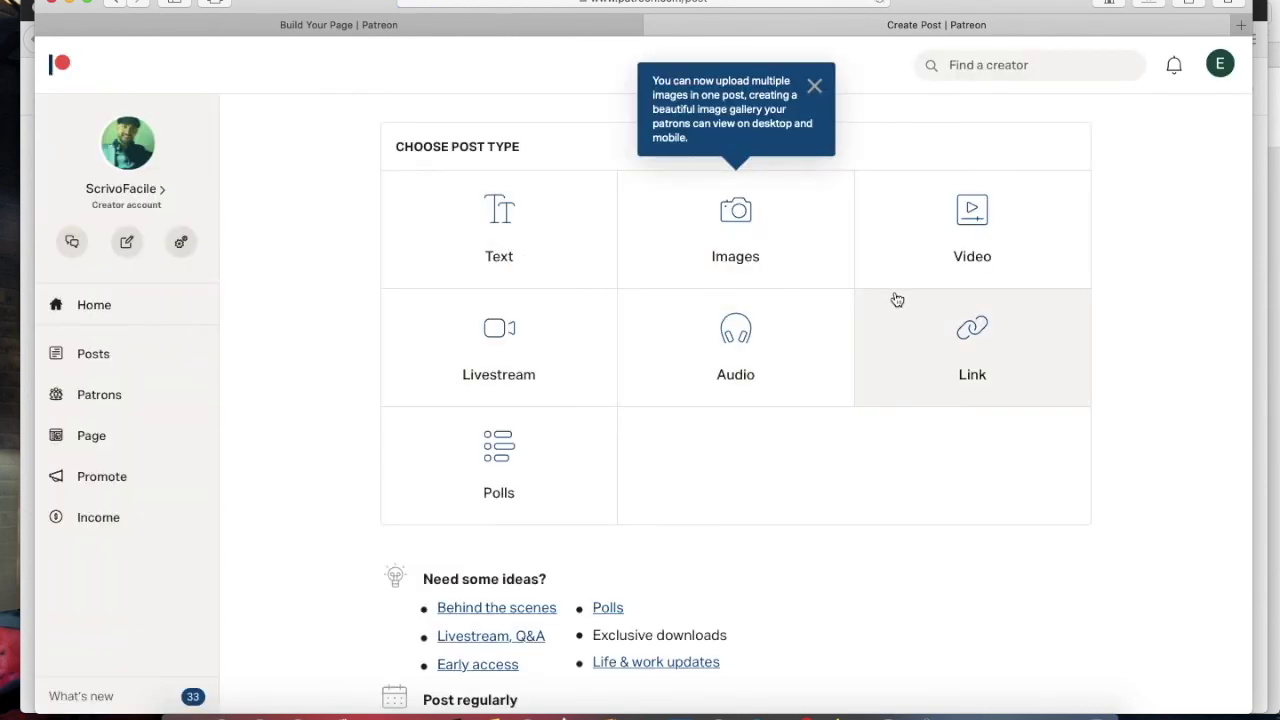
scroll(911, 429, down, 2)
scroll(911, 429, up, 2)
click(514, 214)
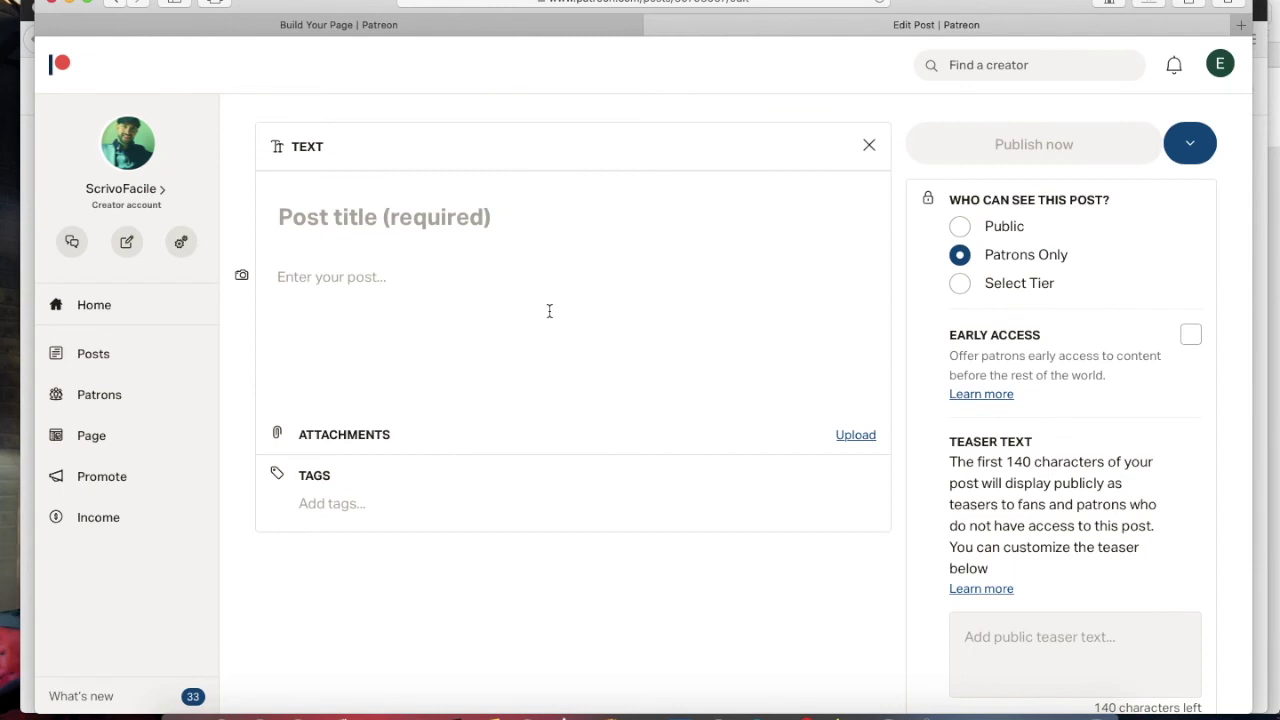
Draft a text post reading "dgdgd" with access limited to selected tiers, and discard it
click(549, 311)
text(dgdgd)
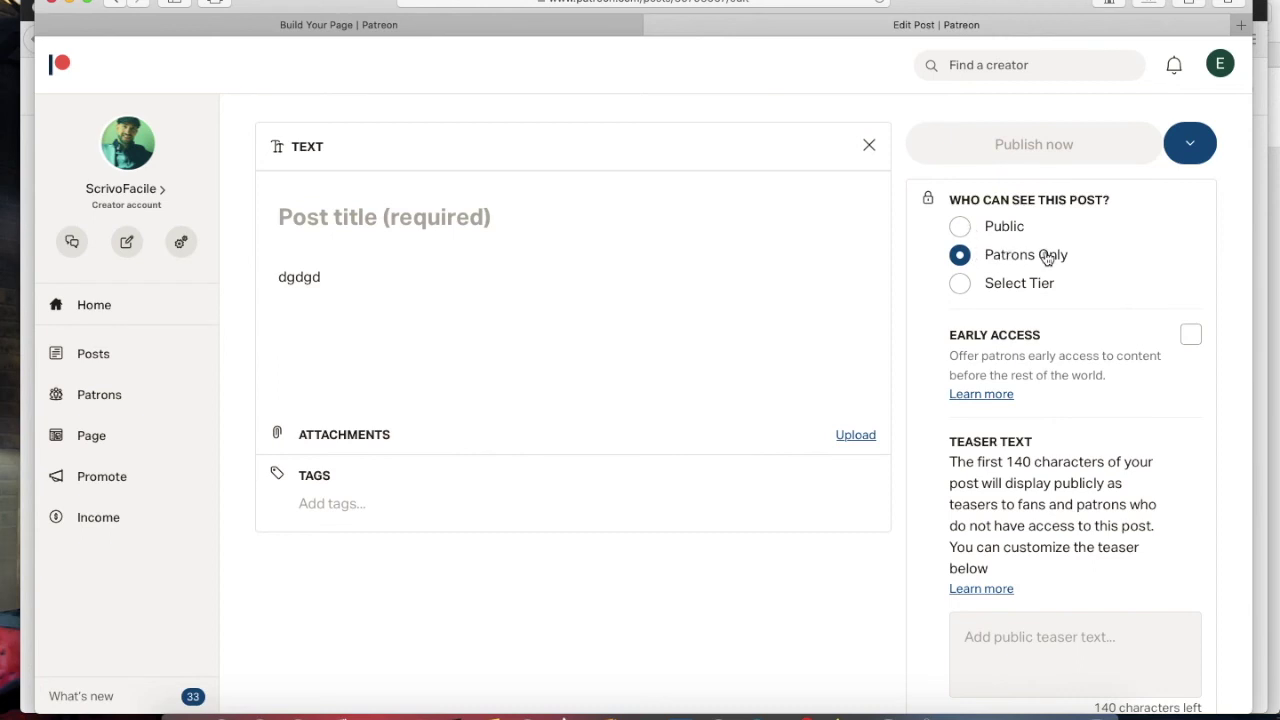
click(960, 288)
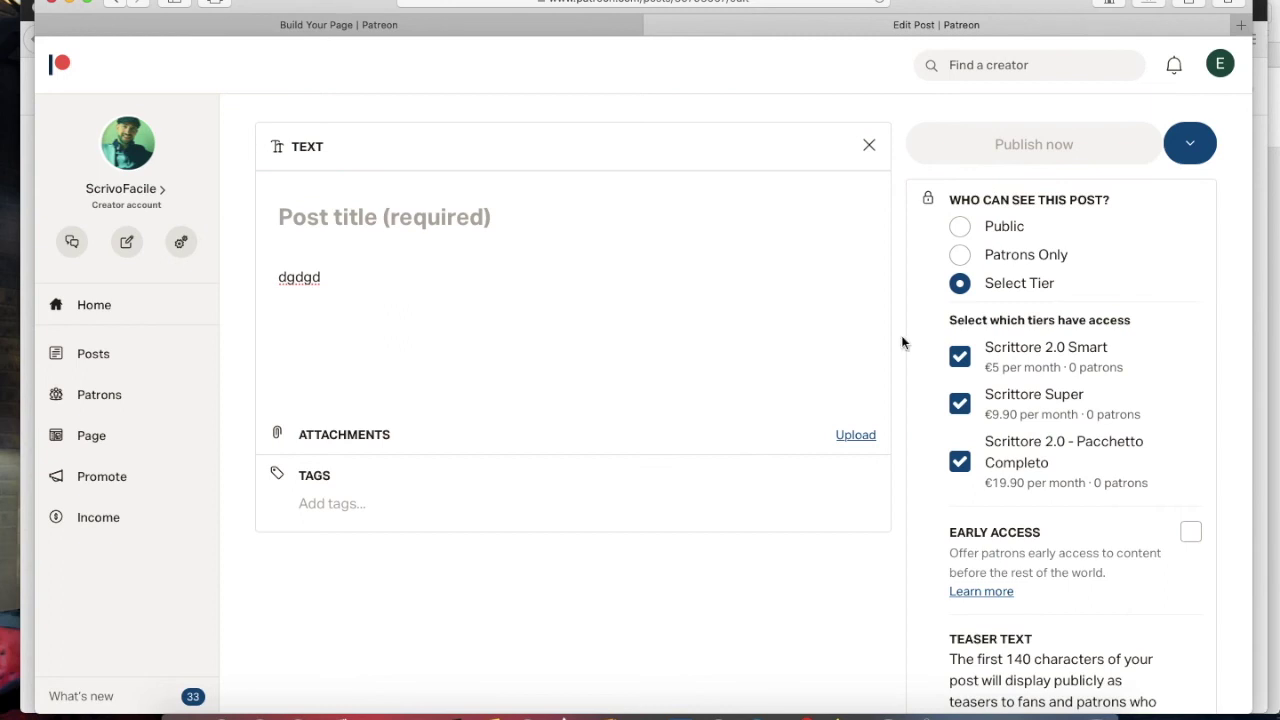
scroll(618, 128, up, 2)
click(60, 65)
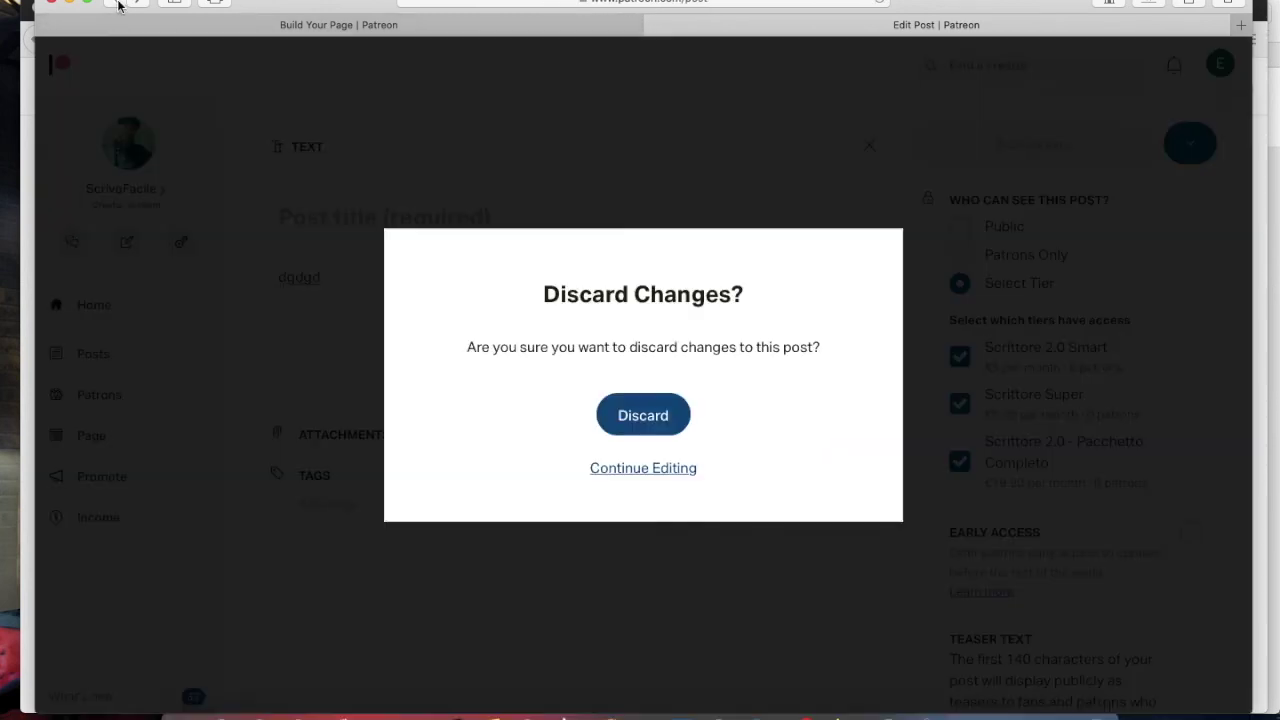
click(644, 418)
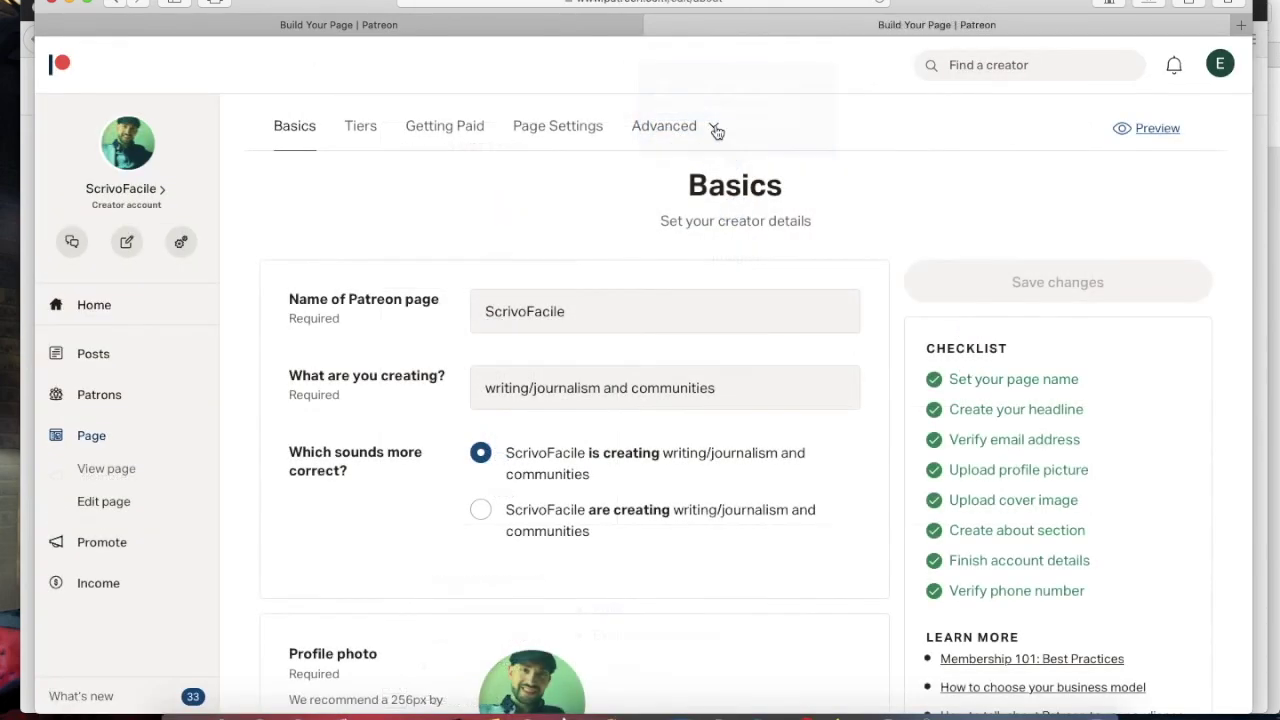
Open the page's special offers and examine the existing offer's name, description and run dates
click(715, 130)
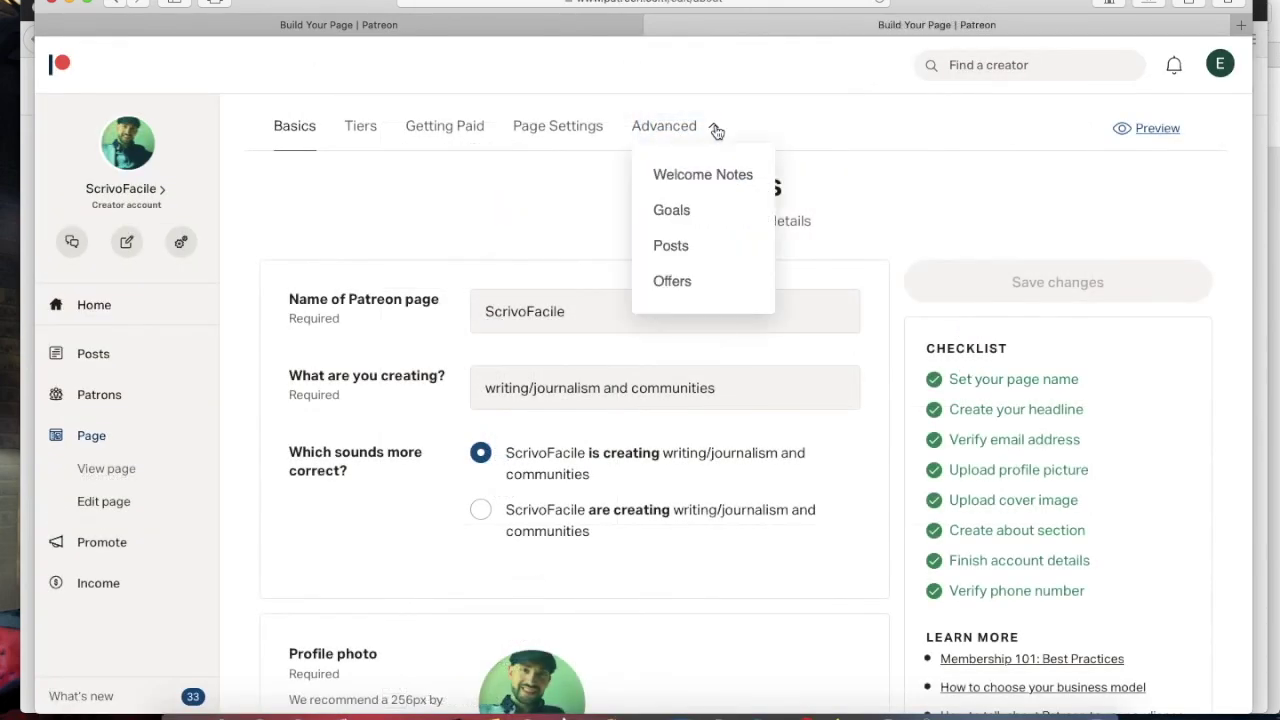
click(672, 282)
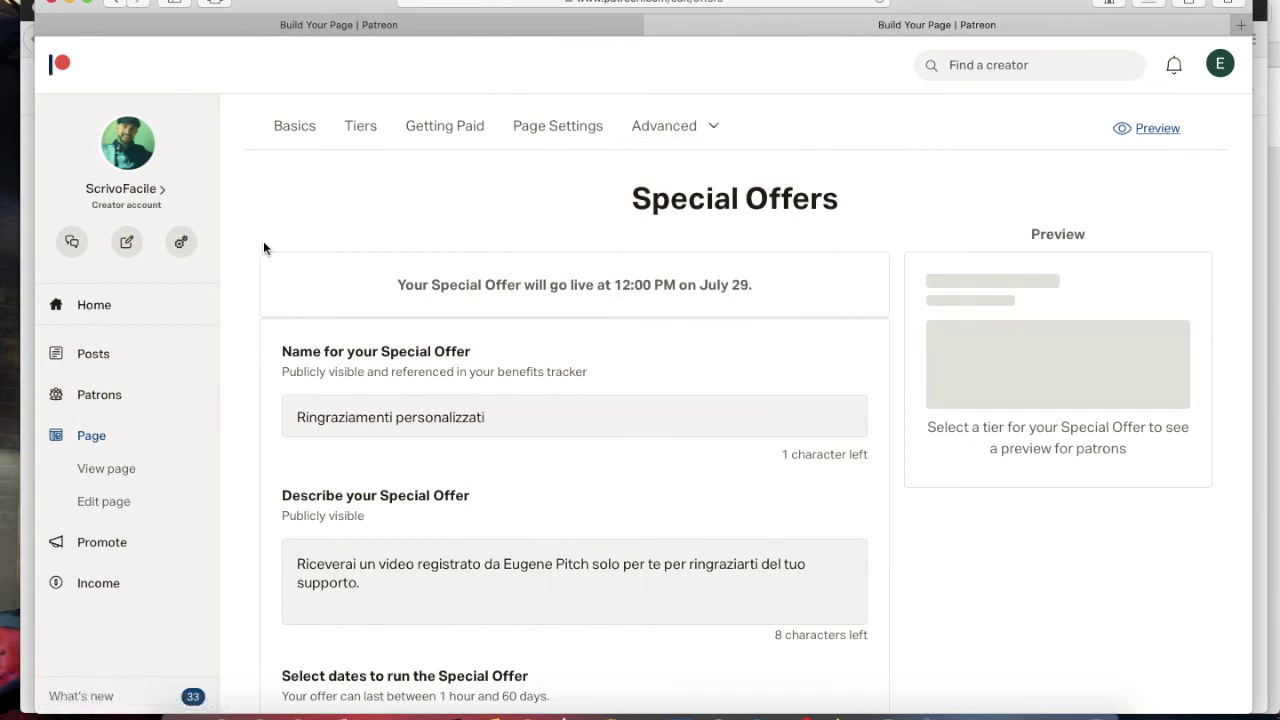
scroll(263, 248, down, 3)
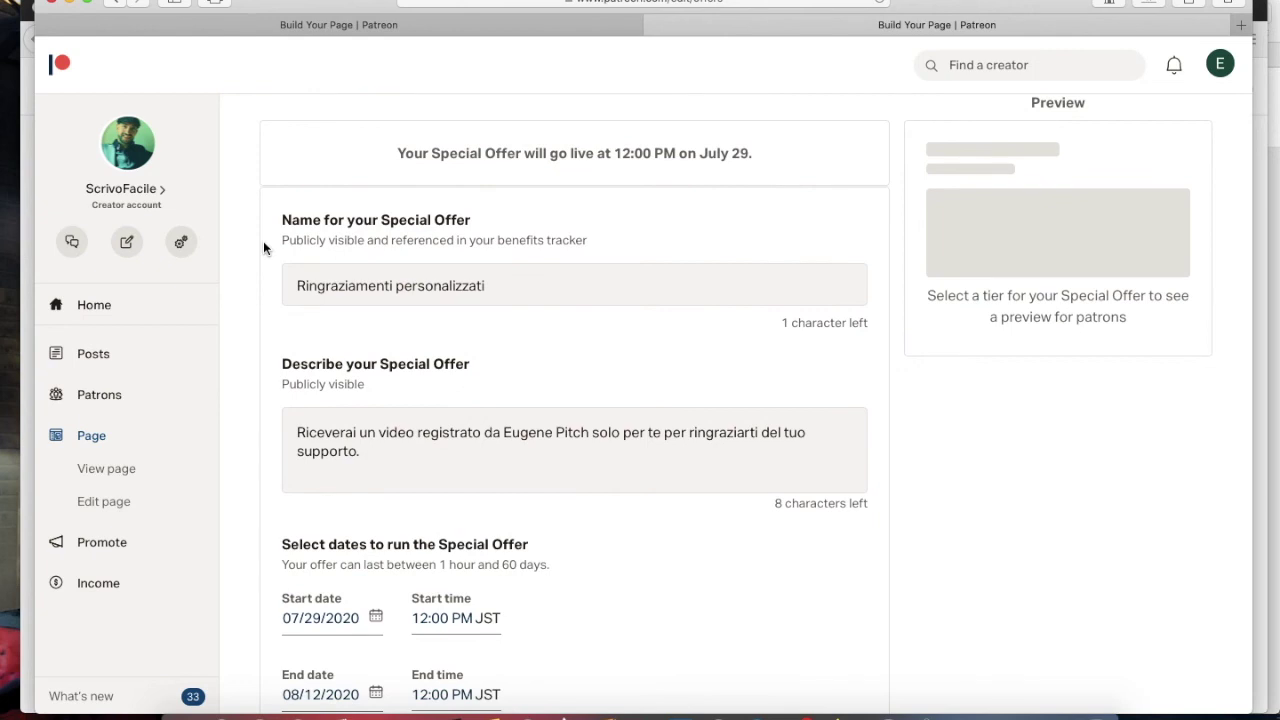
scroll(263, 248, down, 2)
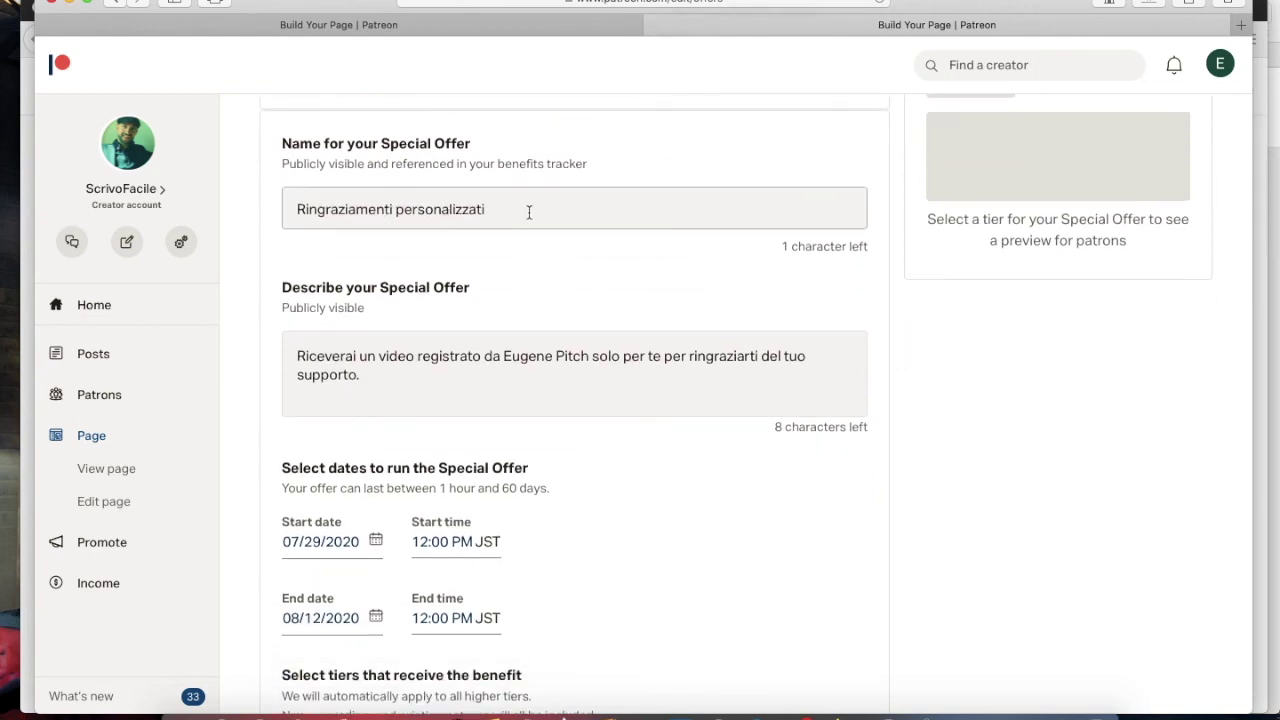
scroll(549, 280, down, 4)
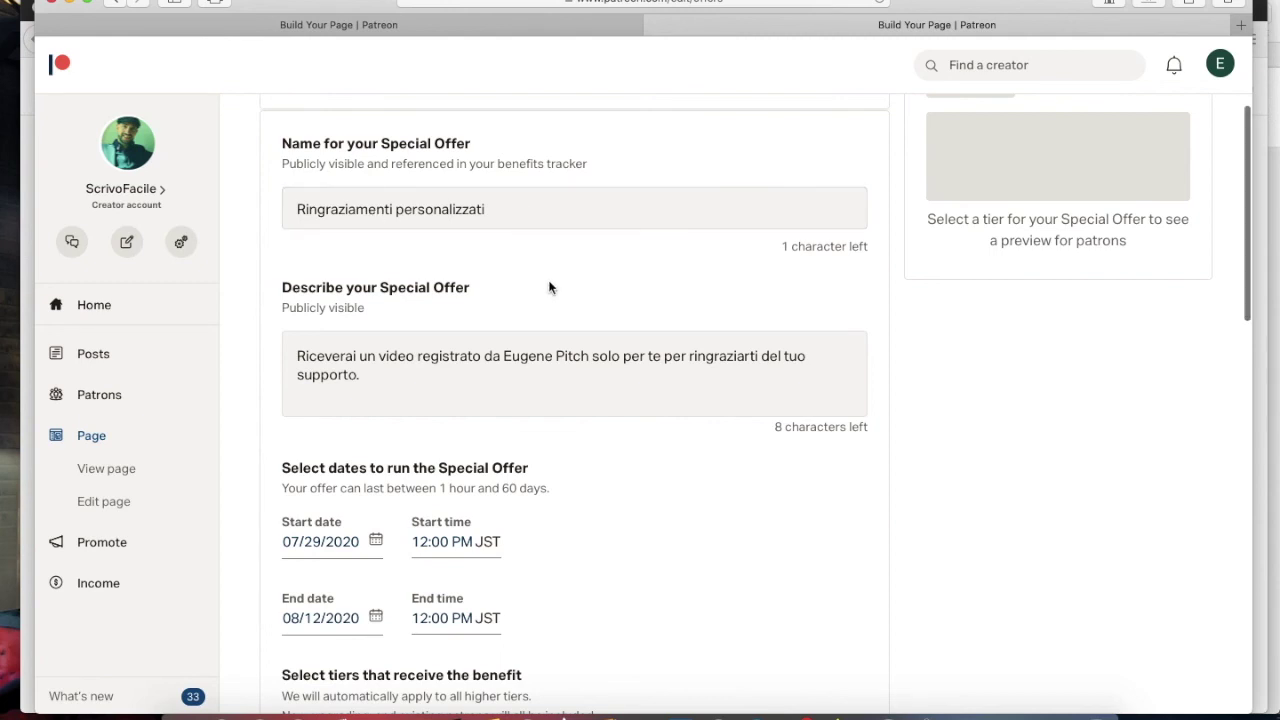
scroll(550, 287, down, 1)
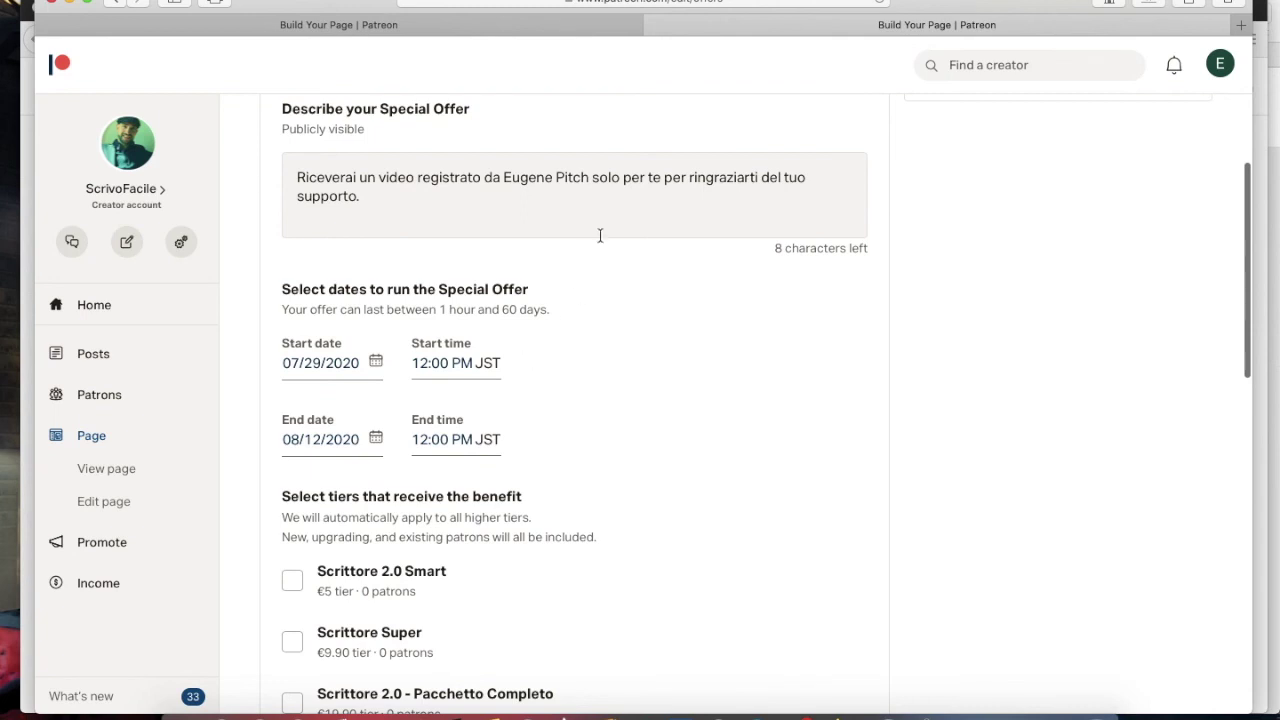
Examine the special offer's tier selection, shipping address option and getting-started guides
scroll(520, 194, down, 6)
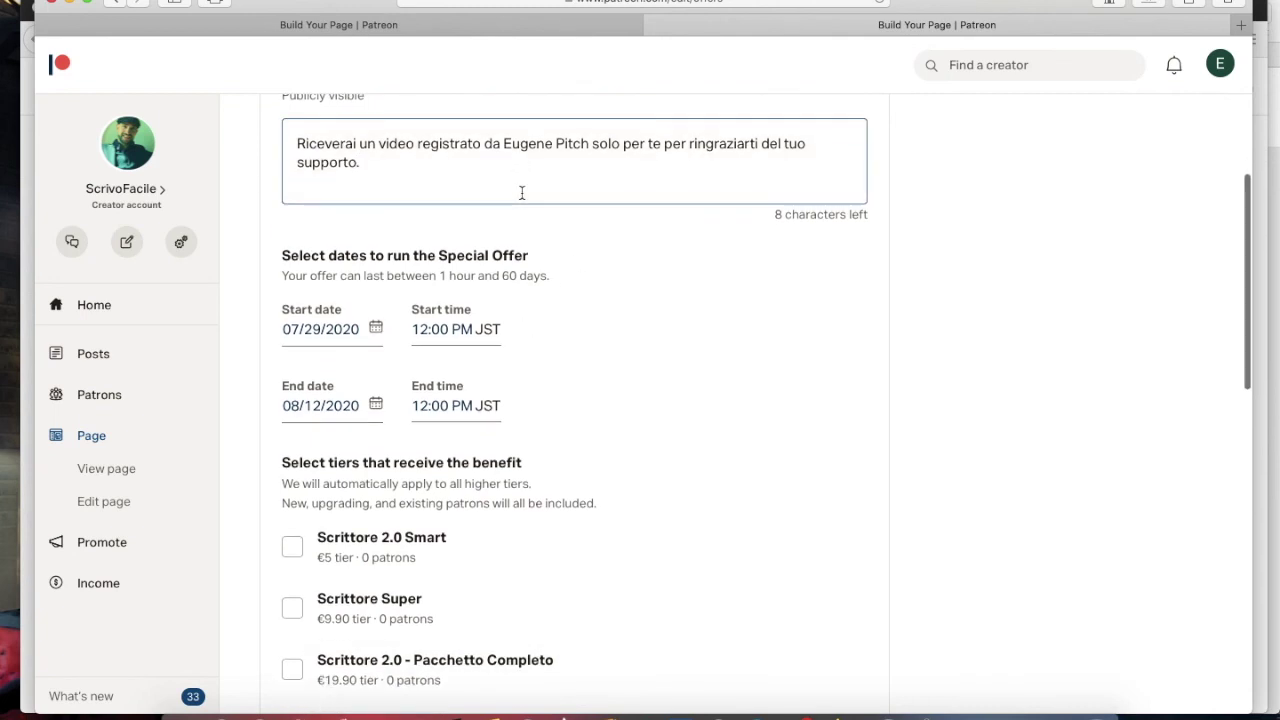
scroll(721, 263, down, 5)
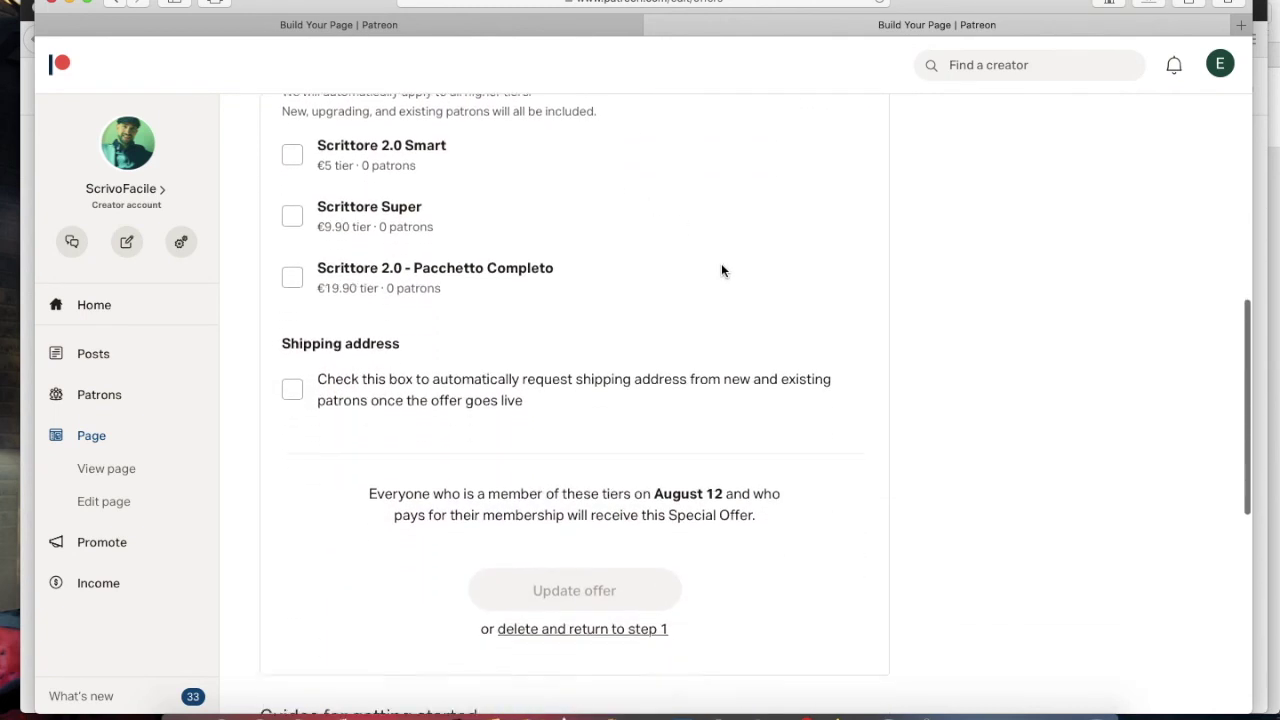
scroll(662, 205, down, 3)
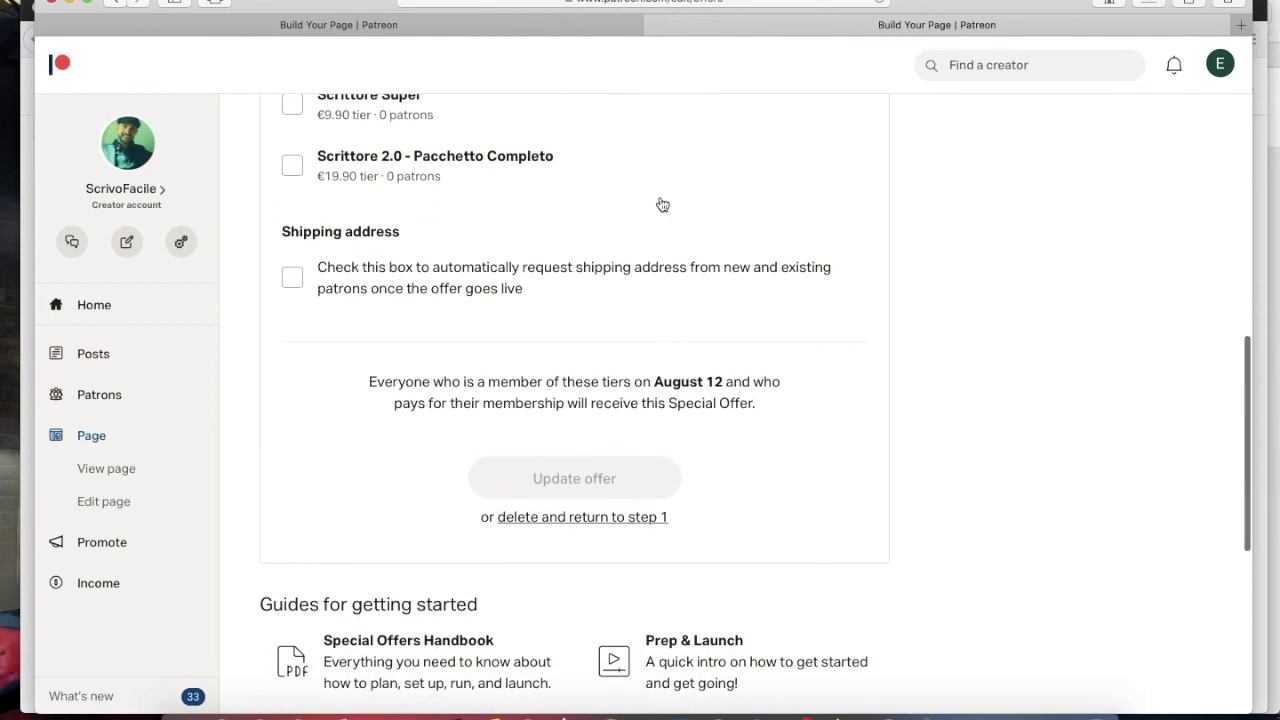
scroll(660, 204, down, 5)
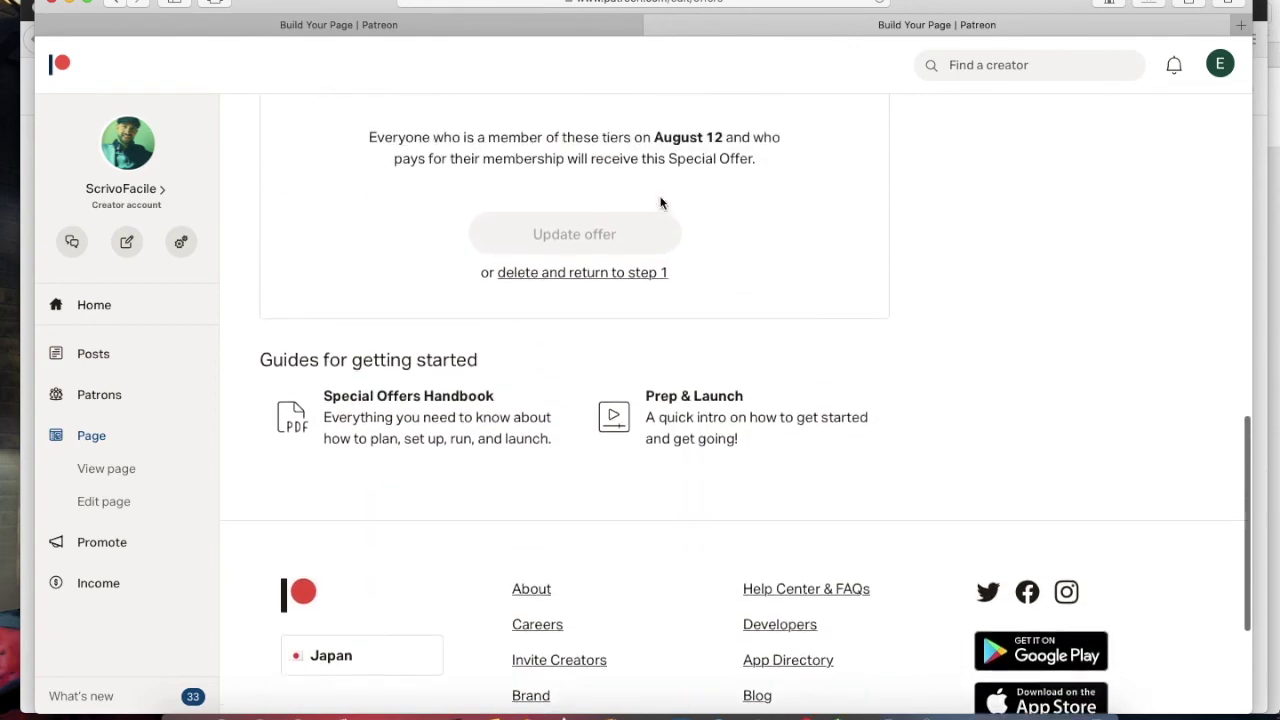
scroll(660, 204, up, 11)
scroll(660, 204, up, 10)
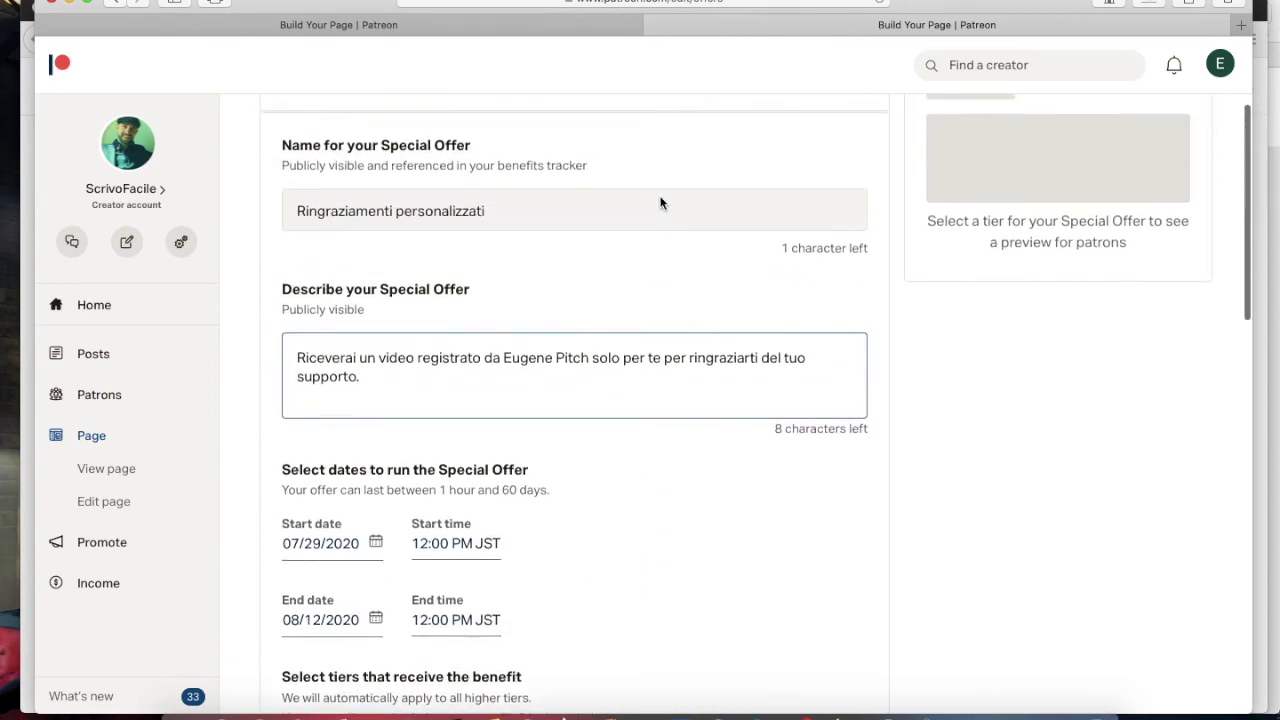
click(526, 422)
click(742, 343)
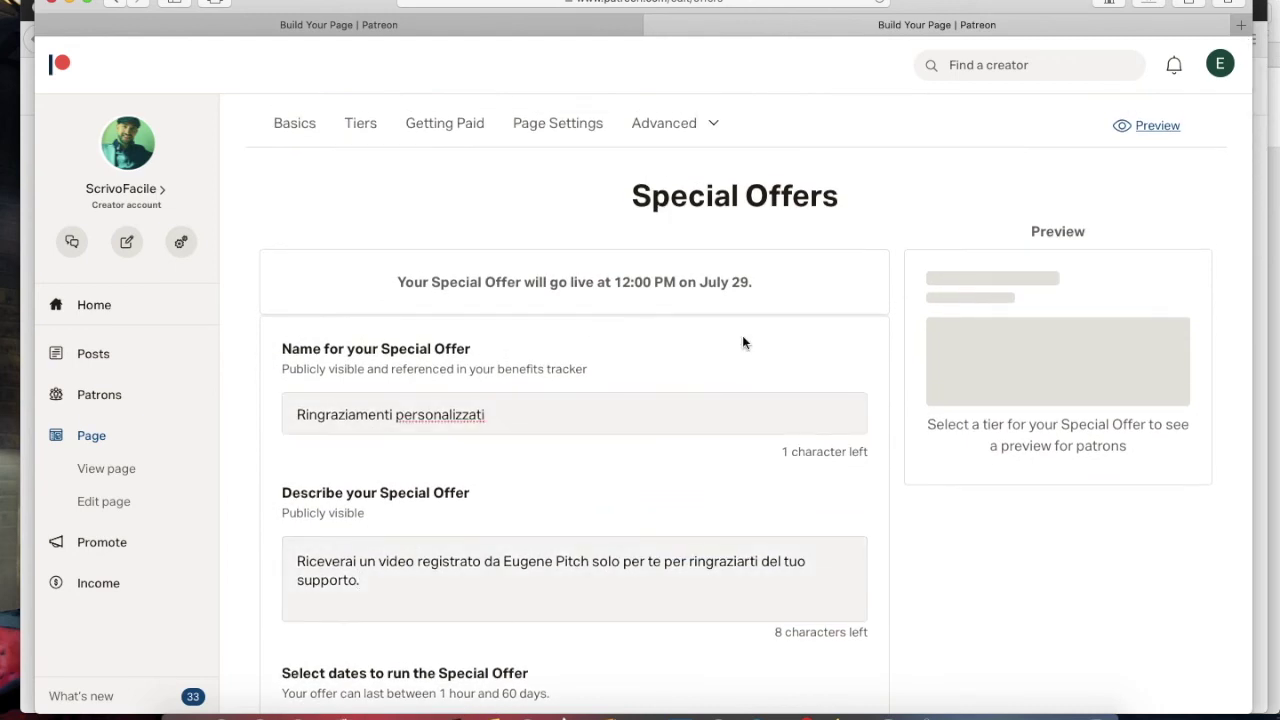
View the promotion options, covering the special offers page and the Become a Patron embed button
click(107, 546)
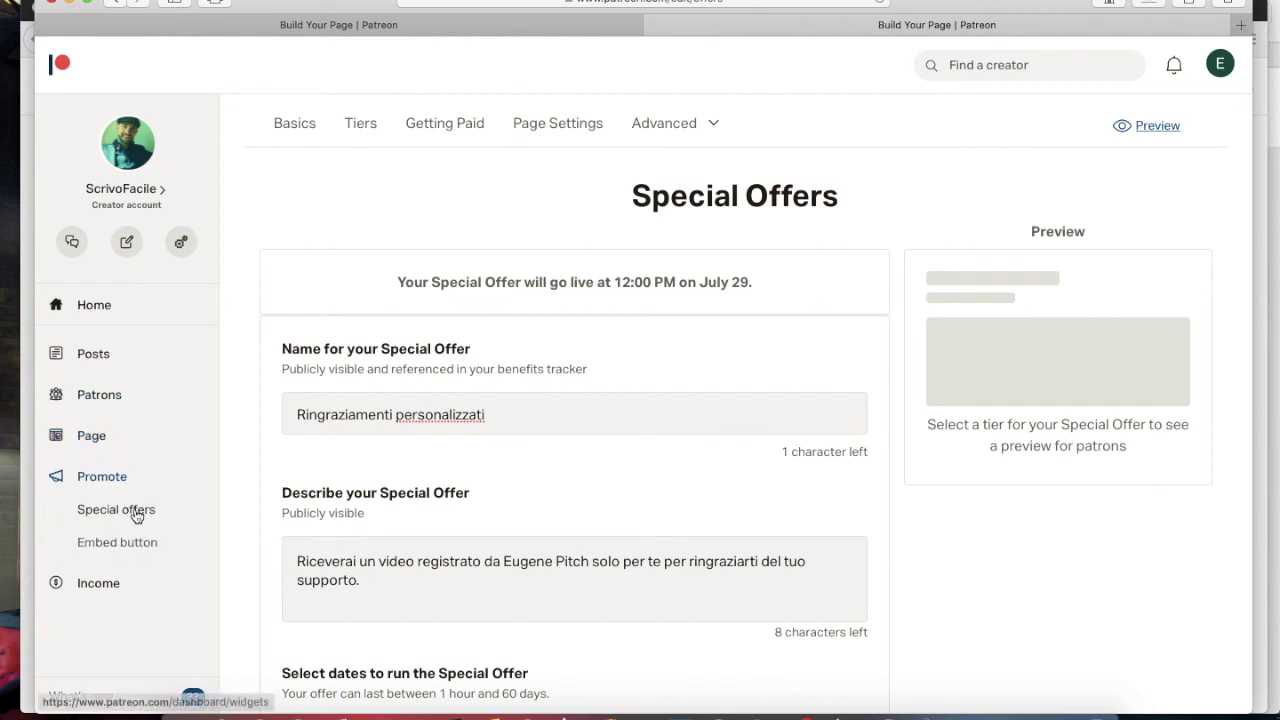
click(125, 510)
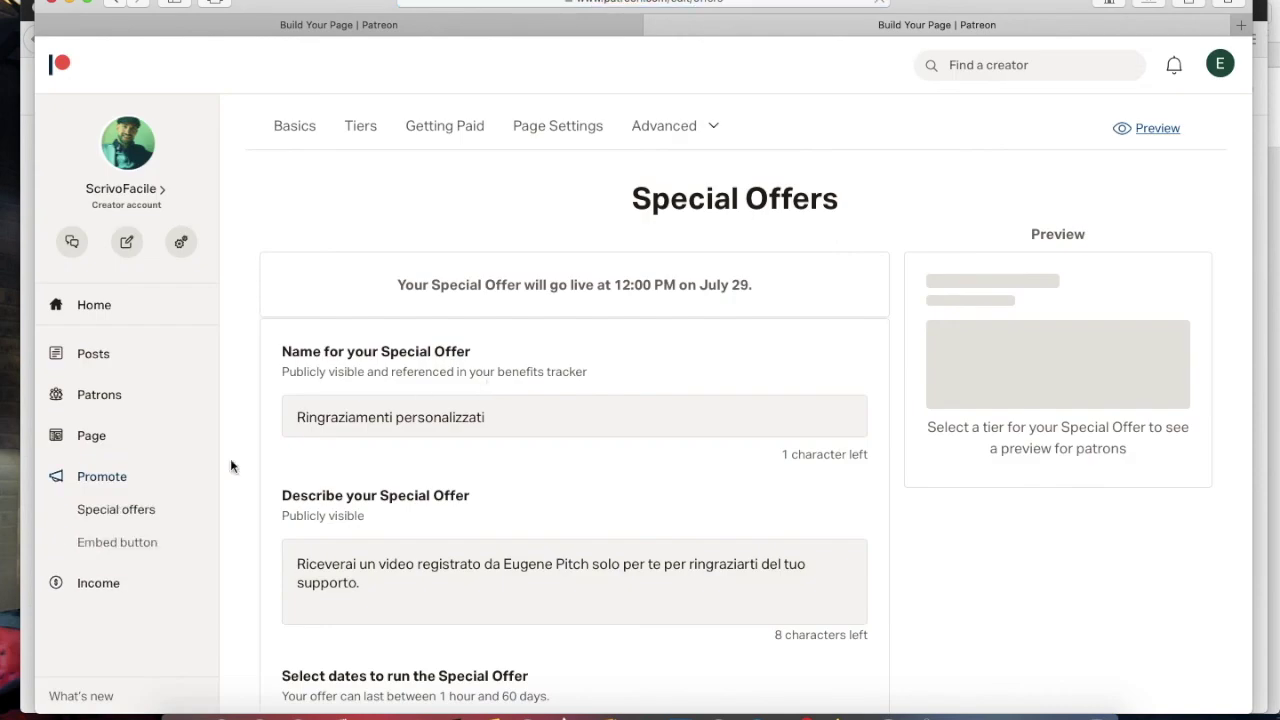
click(112, 542)
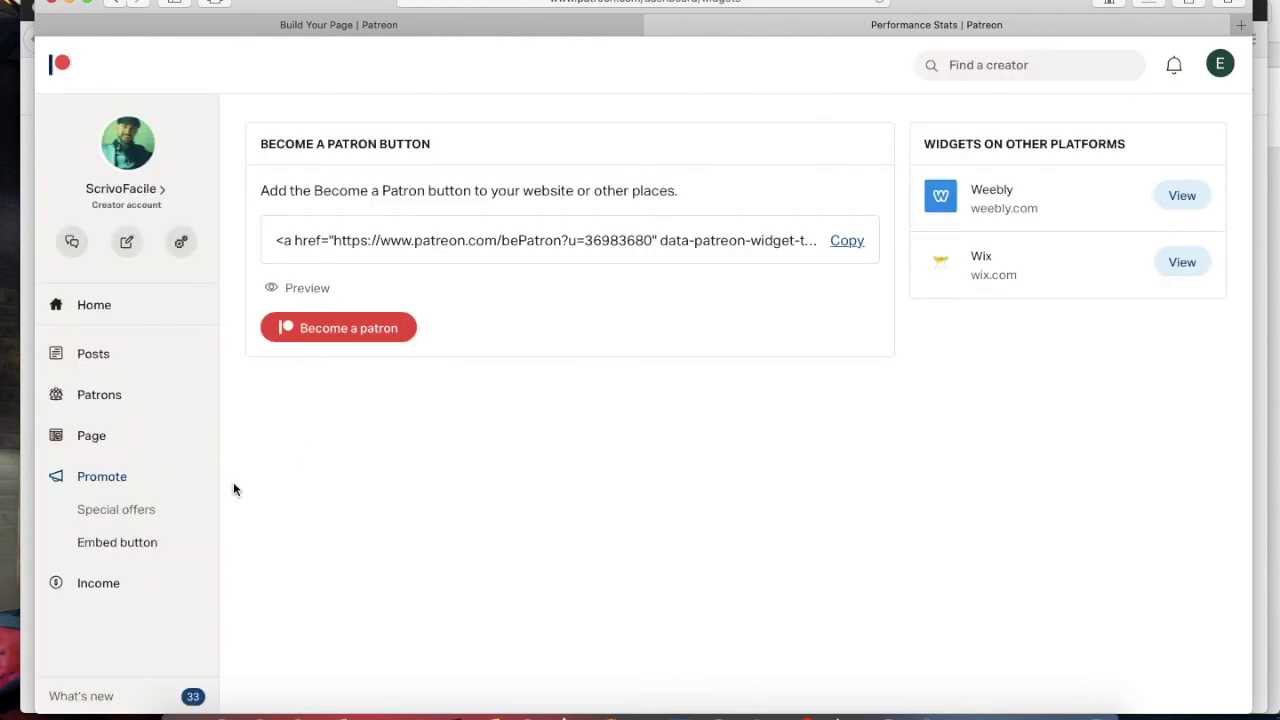
Open the creator earnings report and look over the other available income reports
click(100, 583)
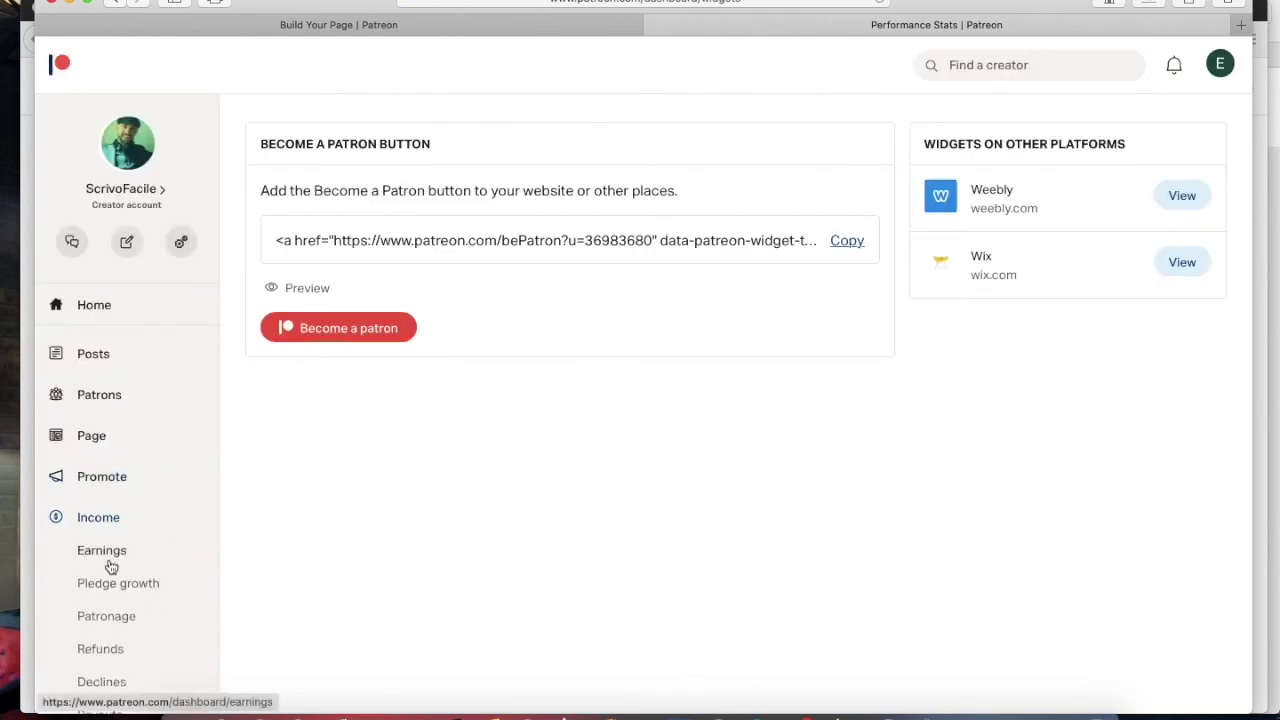
click(112, 551)
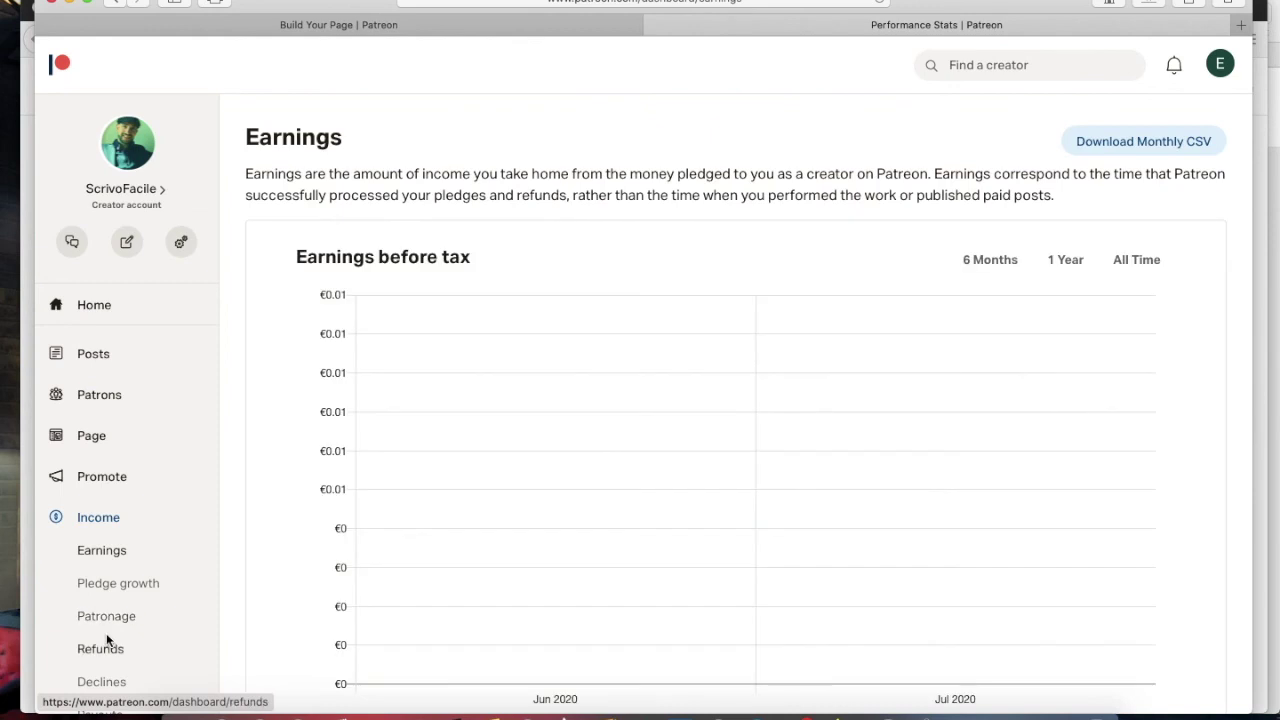
scroll(108, 641, down, 3)
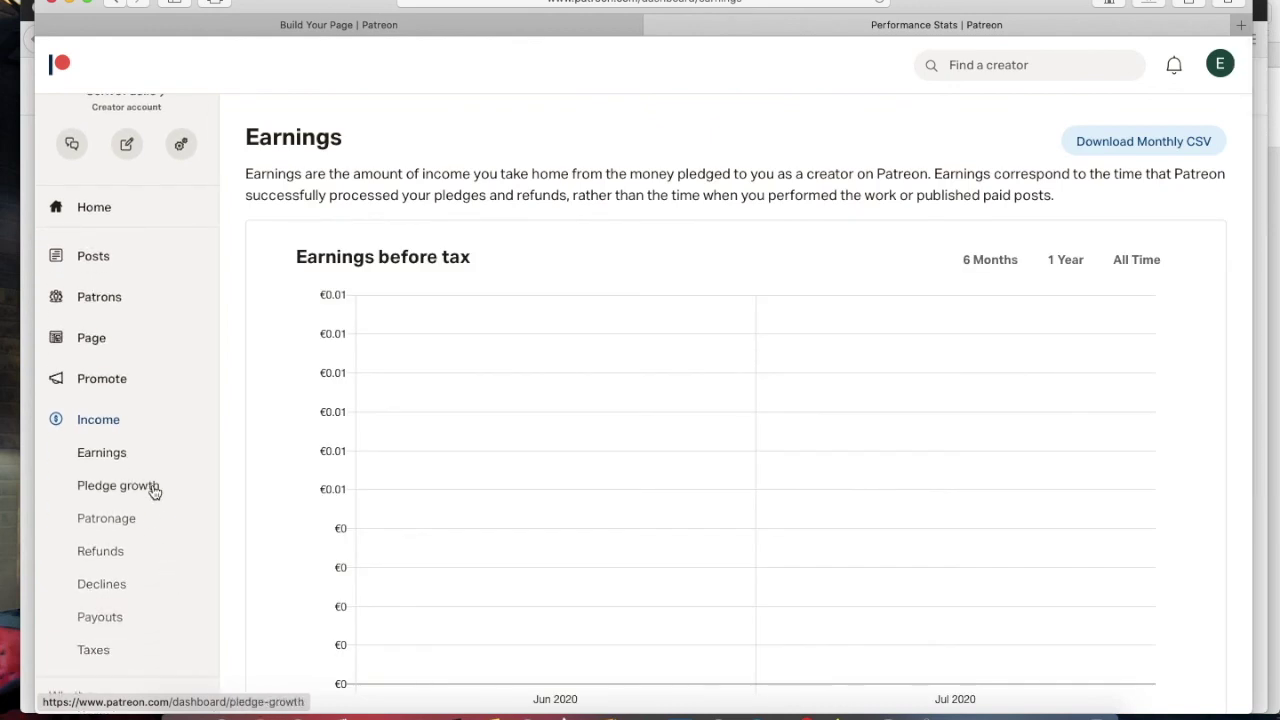
Return to the creator home, look over the promotion options, and open the creator page for editing
click(110, 215)
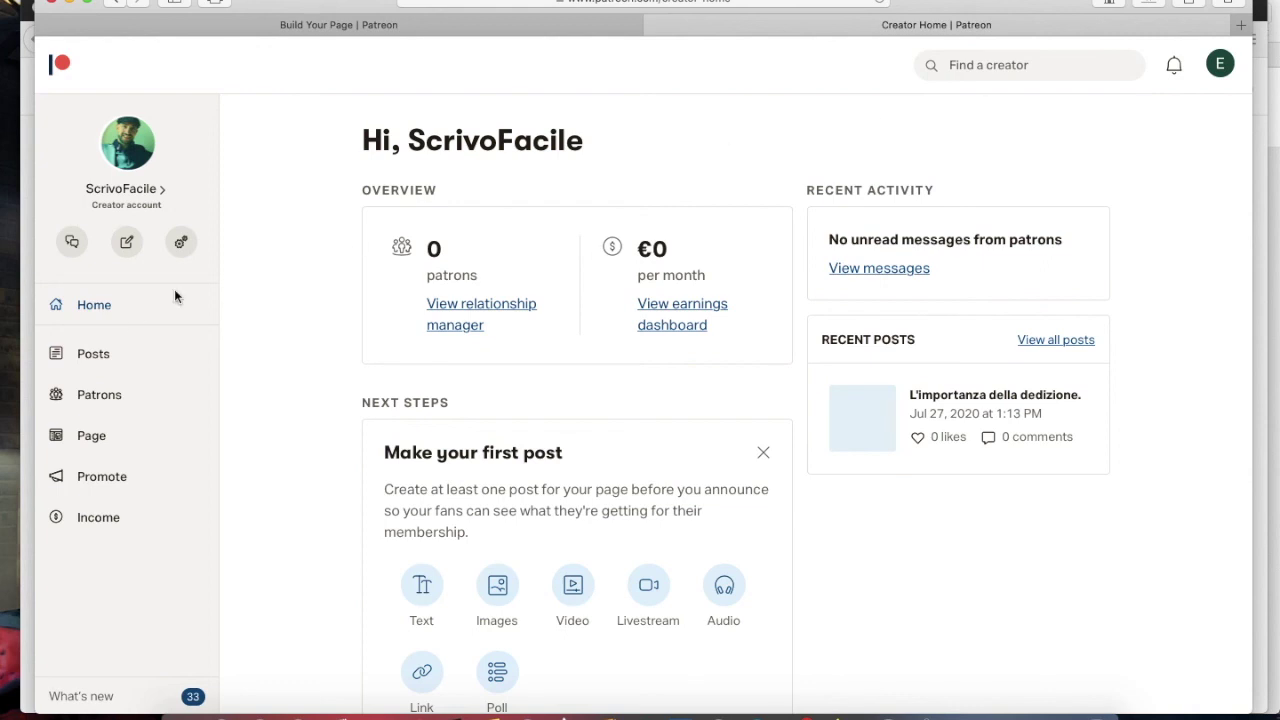
click(106, 478)
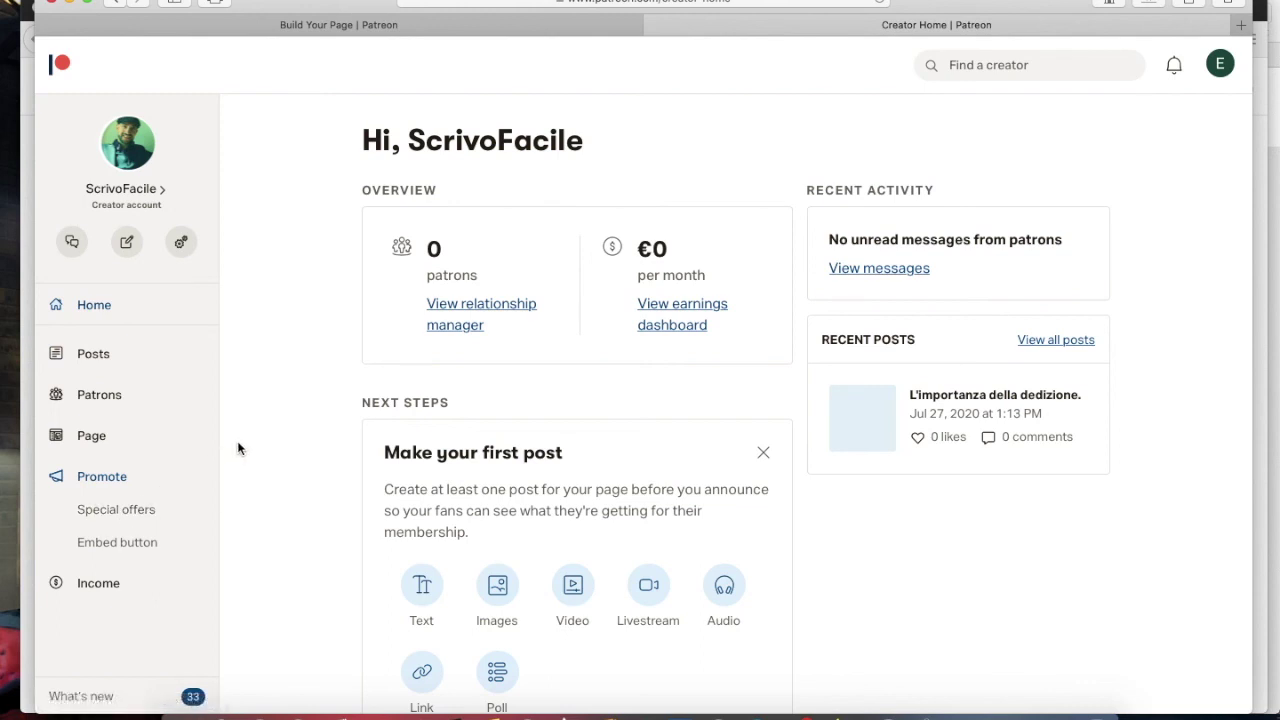
click(91, 435)
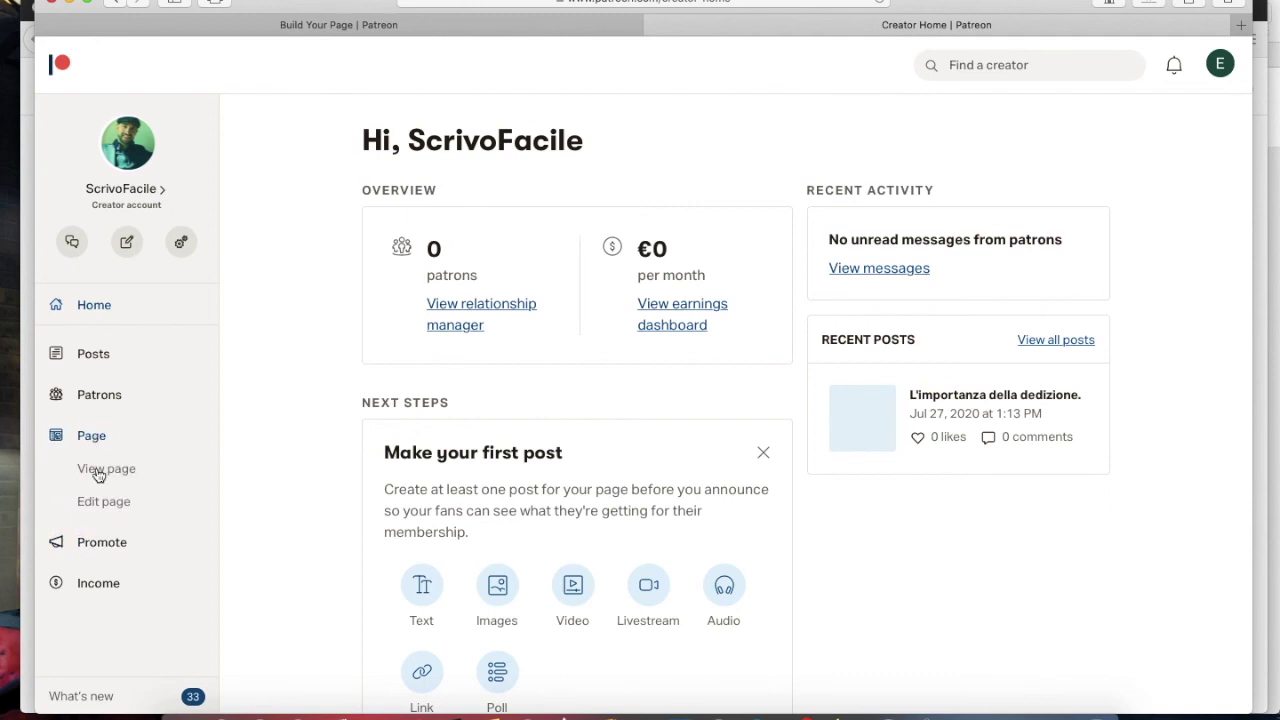
click(104, 503)
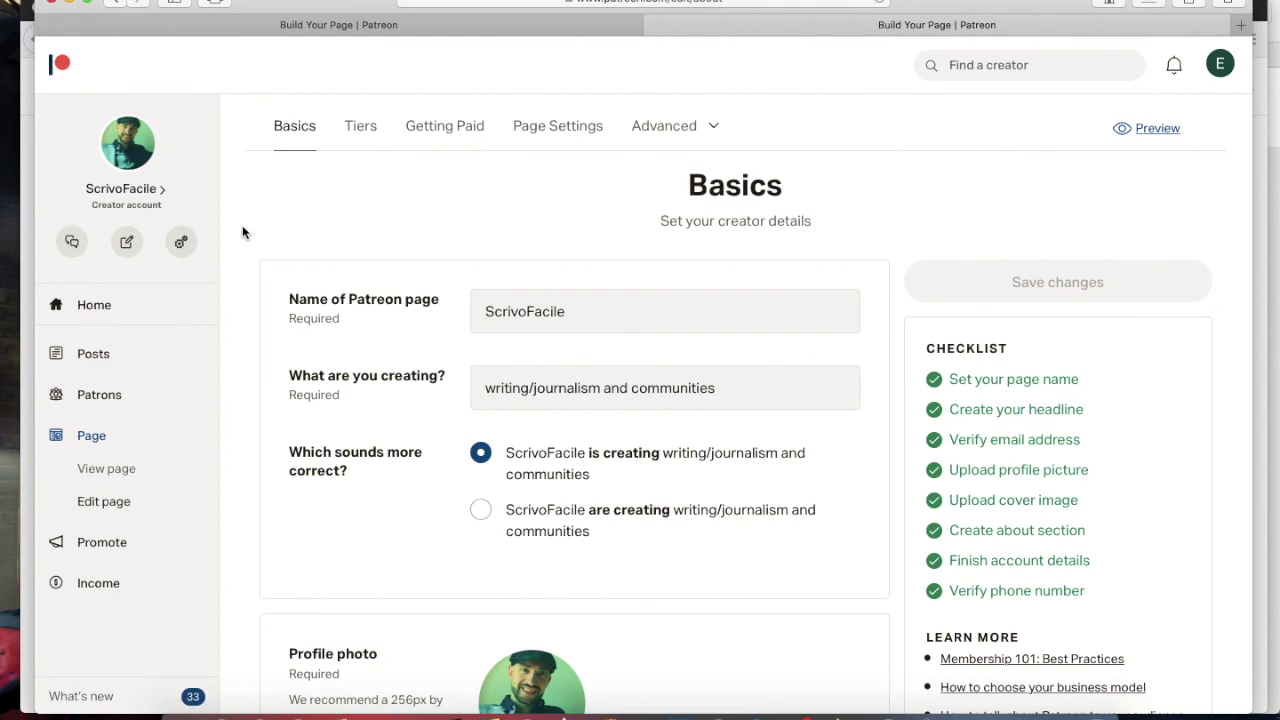
Review the Scrittore 2.0 Smart tier's price, title, benefits, description and image, and return to the page basics
click(362, 127)
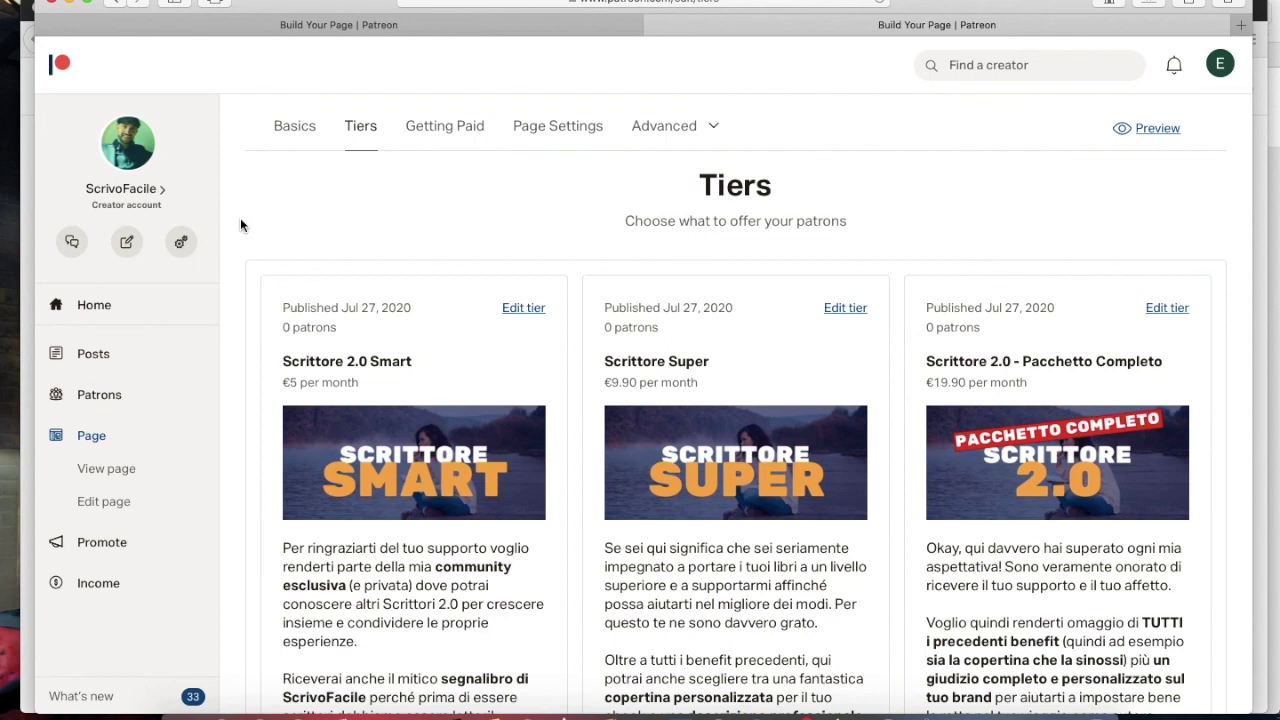
click(524, 309)
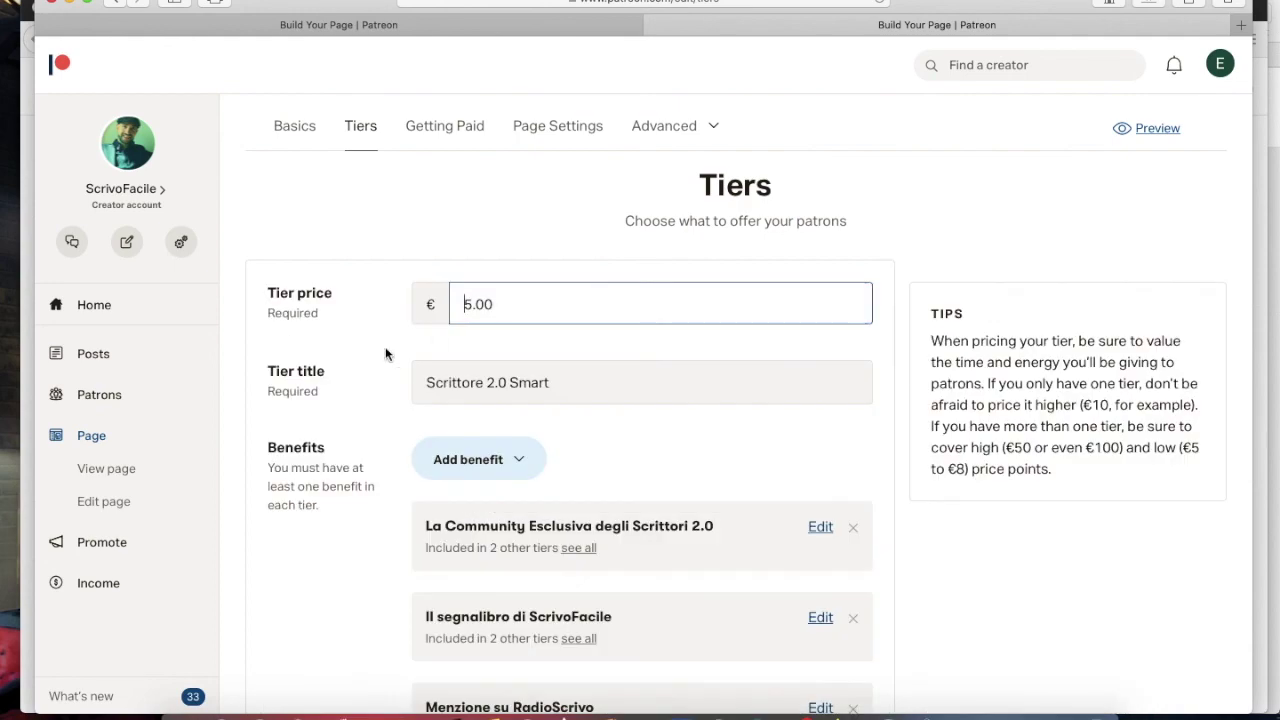
scroll(361, 420, down, 3)
scroll(361, 415, down, 6)
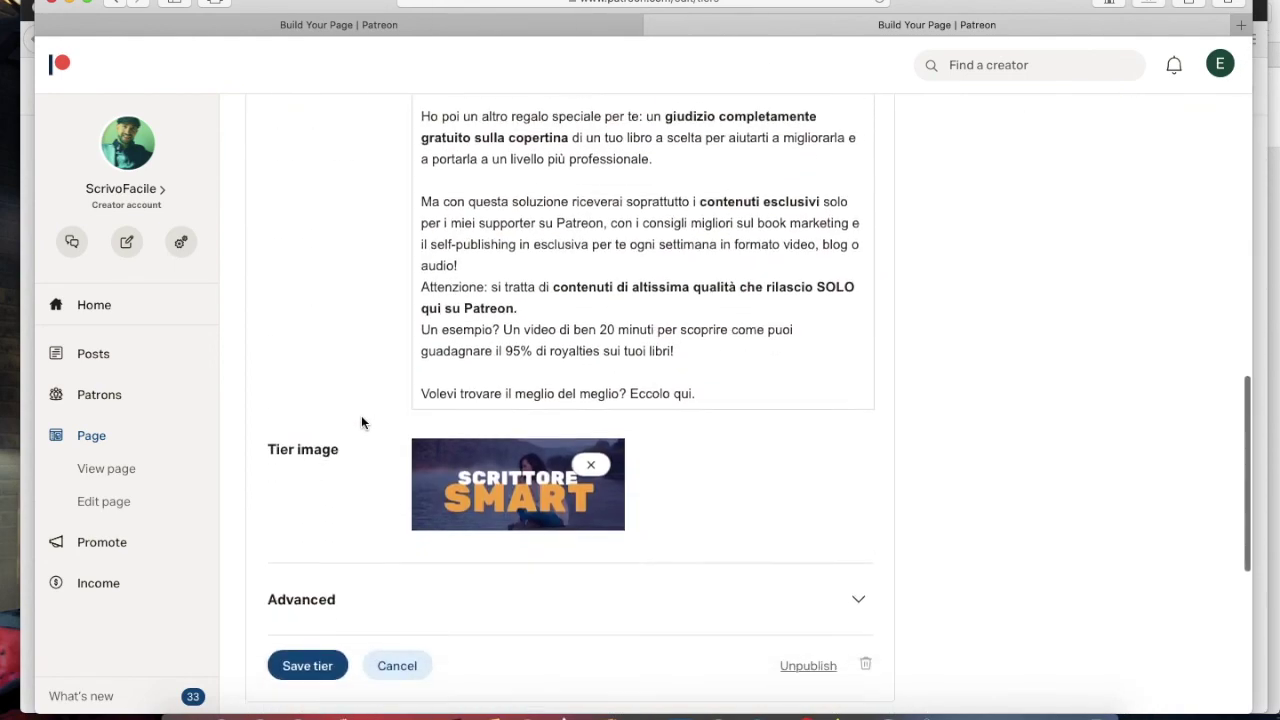
scroll(361, 415, up, 10)
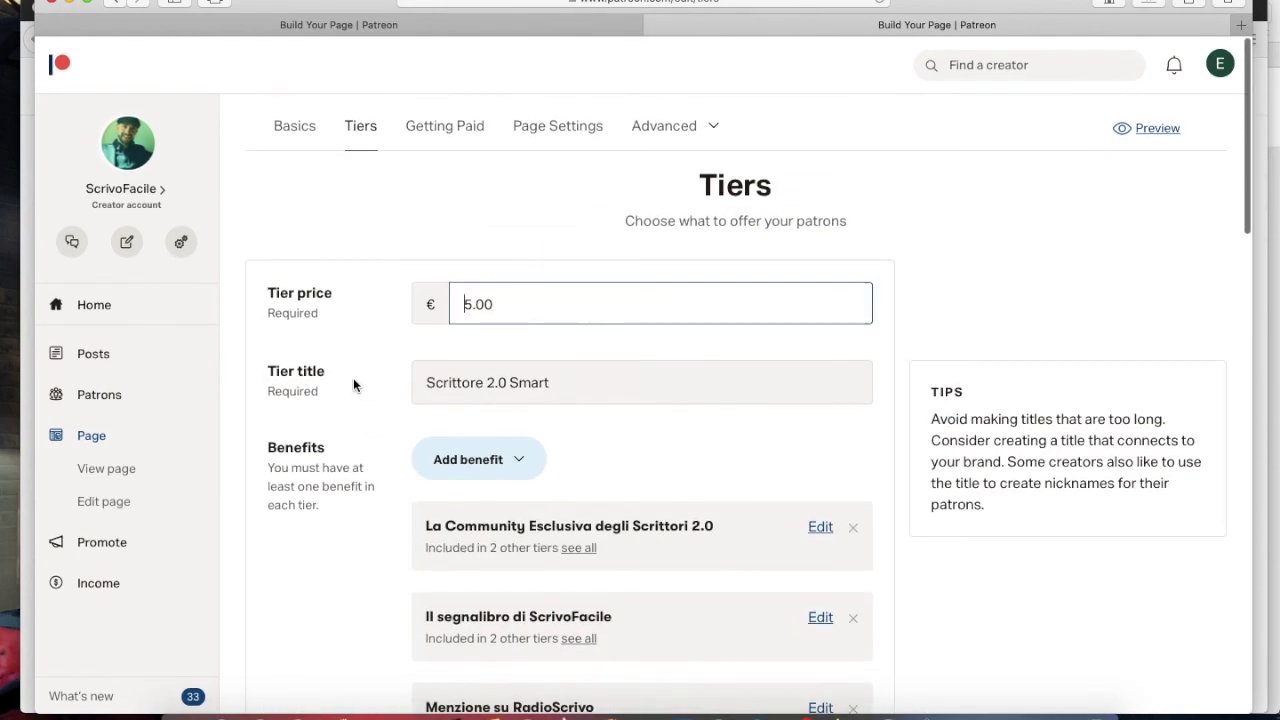
click(293, 127)
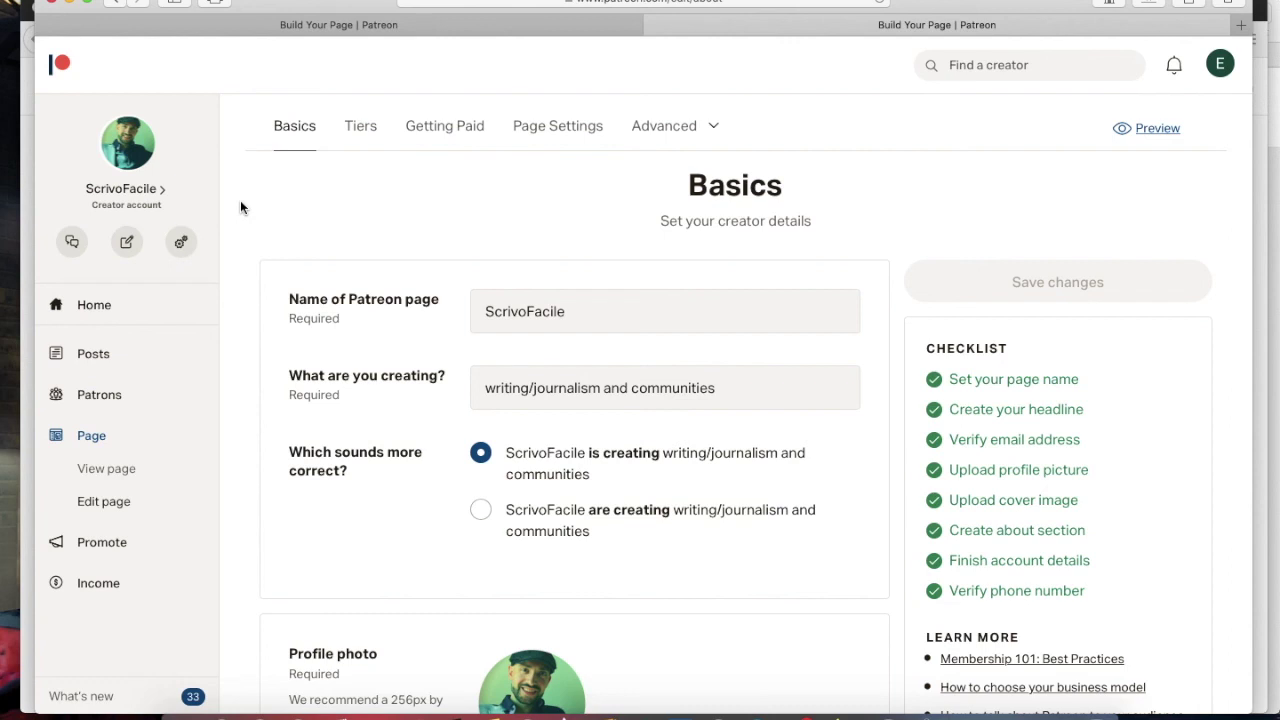
click(94, 305)
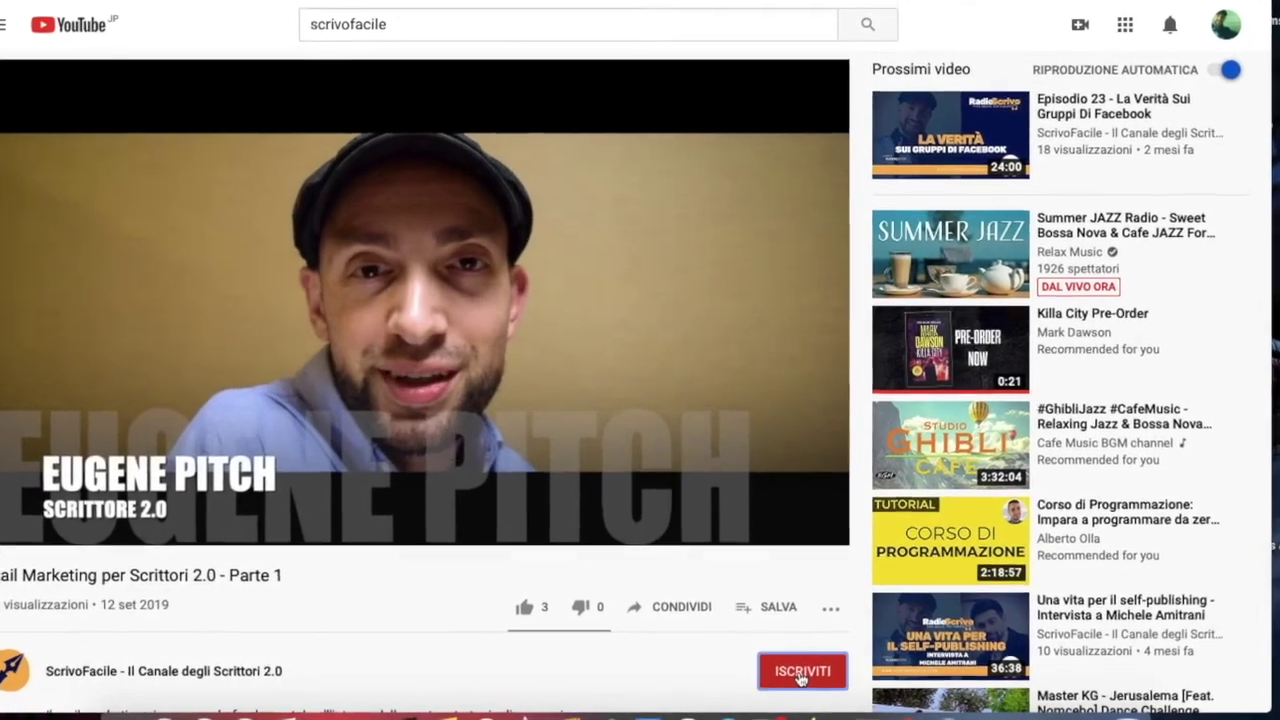
On YouTube, subscribe to the ScrivoFacile channel and turn on all of its notifications
click(801, 672)
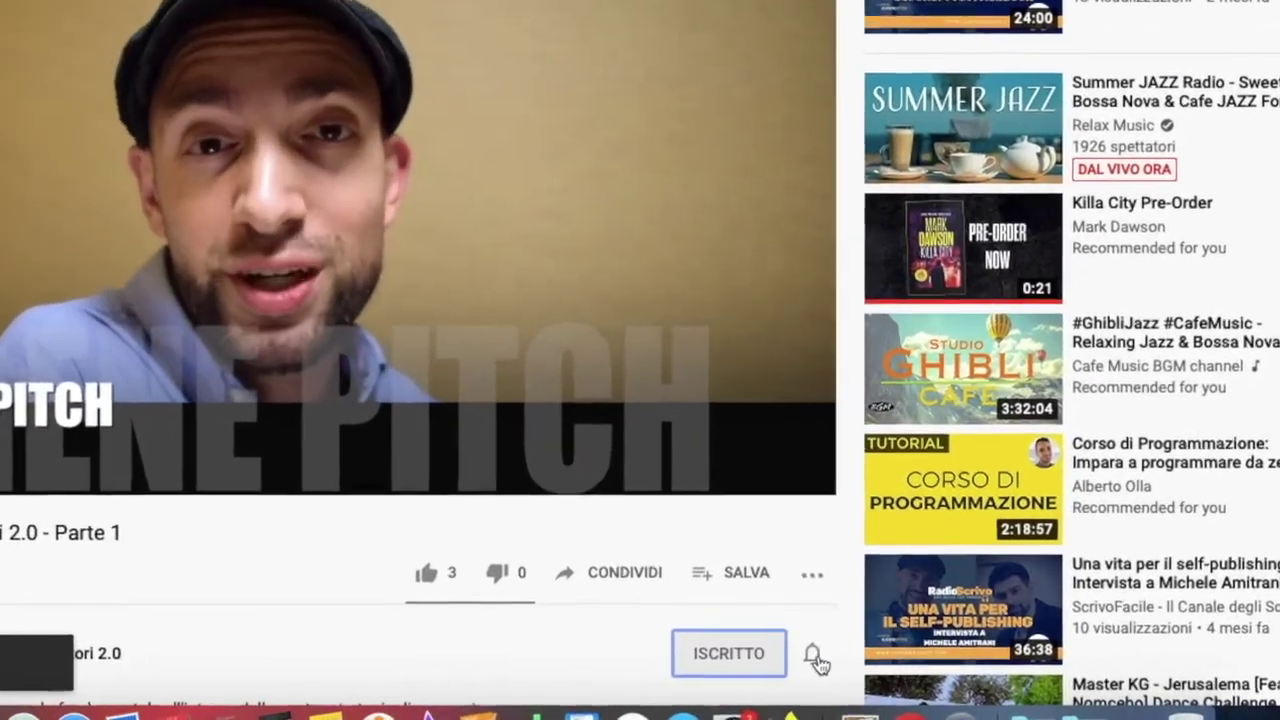
click(815, 660)
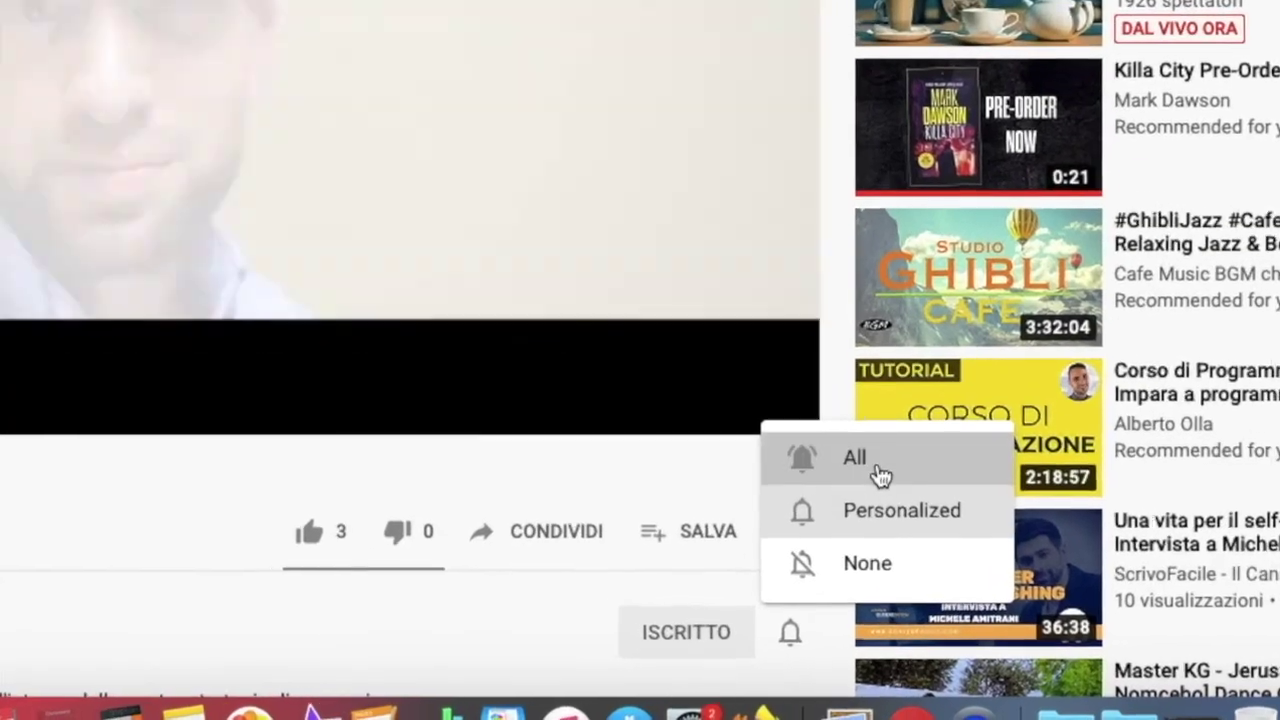
click(880, 530)
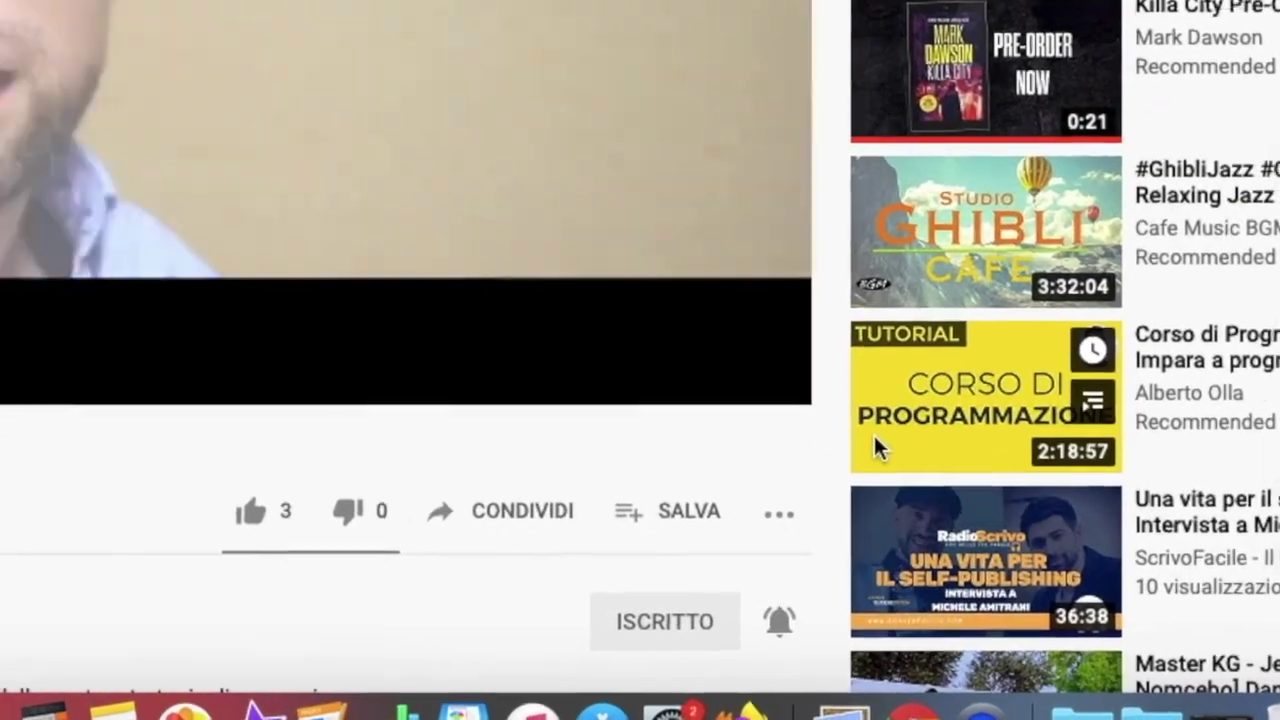